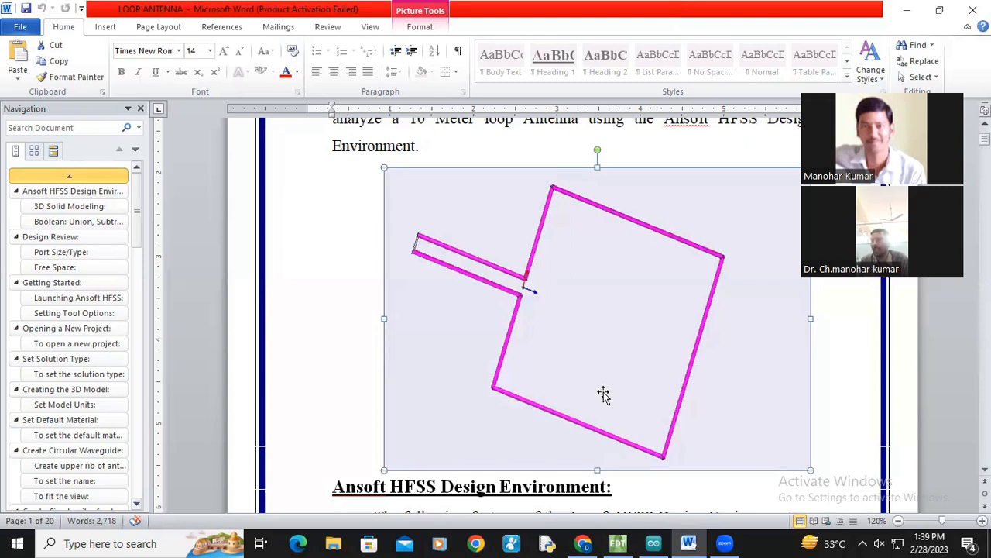
Step: Switch to ANSYS Electronics Desktop and draw a cylinder about 0.01 m in radius and 0.07 m tall near the origin
{"action": "left_click", "coordinate": [618, 543]}
{"action": "left_click_drag", "start_coordinate": [475, 294], "coordinate": [489, 310]}
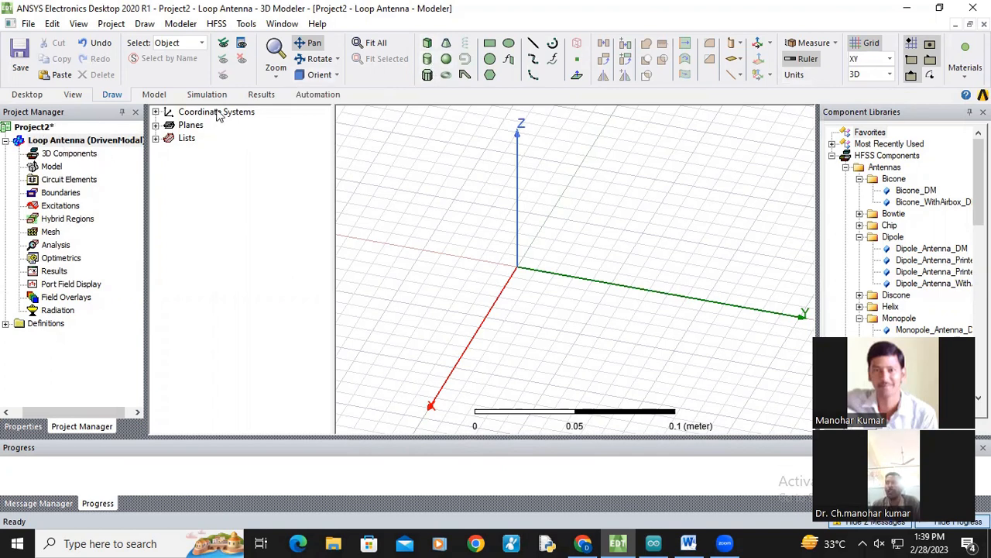
{"action": "left_click", "coordinate": [427, 59]}
{"action": "left_click", "coordinate": [430, 241]}
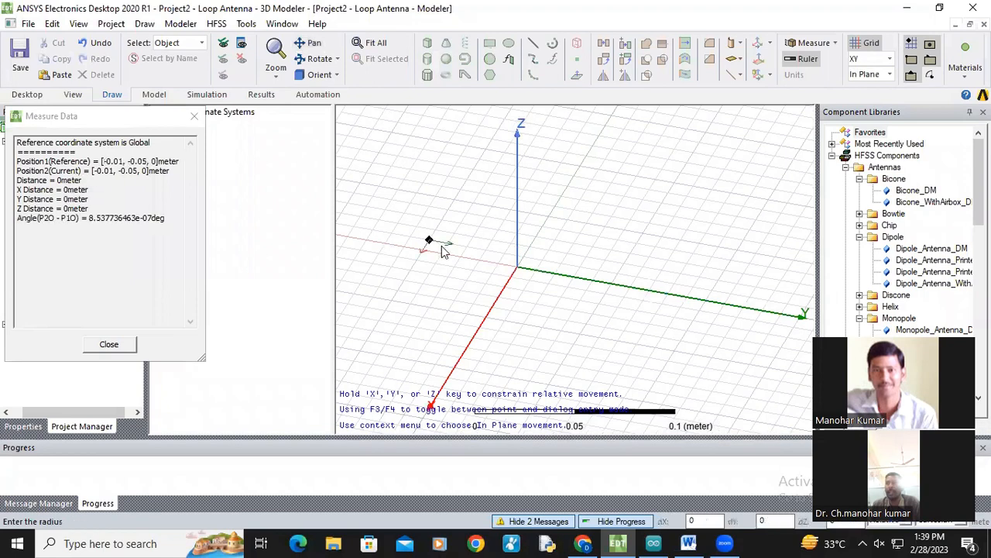
{"action": "left_click", "coordinate": [446, 232]}
{"action": "left_click", "coordinate": [422, 128]}
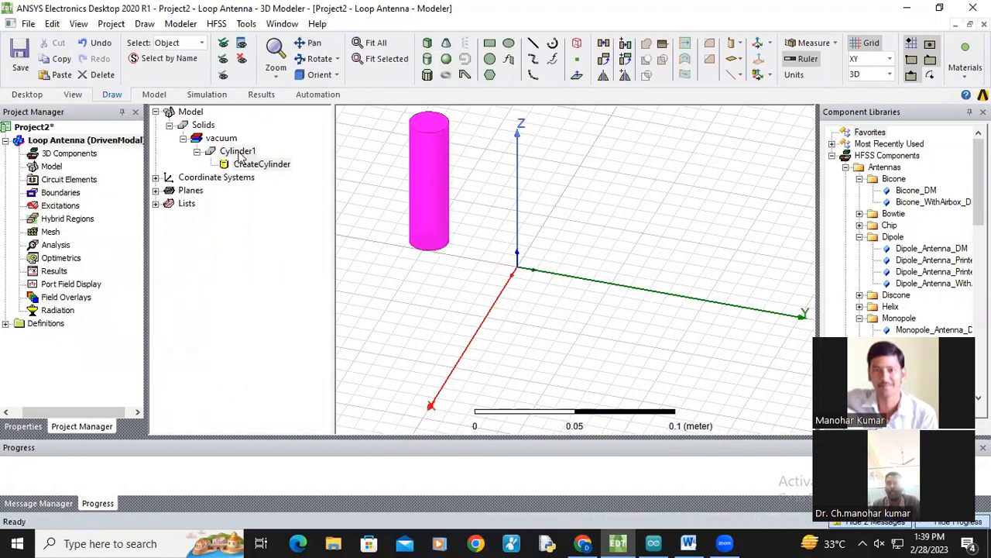
Step: Set the cylinder's center position to 0,0,0.02 and its height to 1.326 m, then apply the changes
{"action": "double_click", "coordinate": [262, 165]}
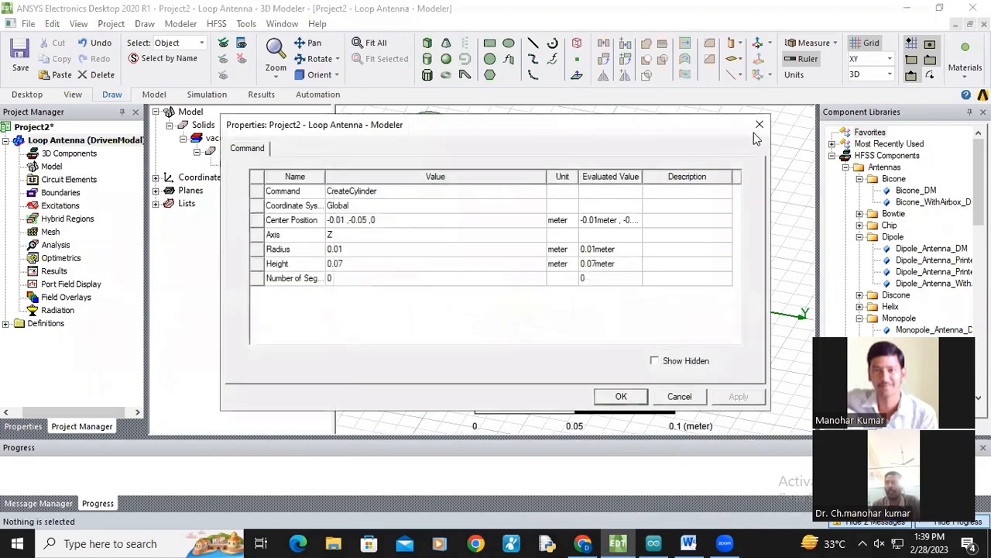
{"action": "key", "text": "Escape"}
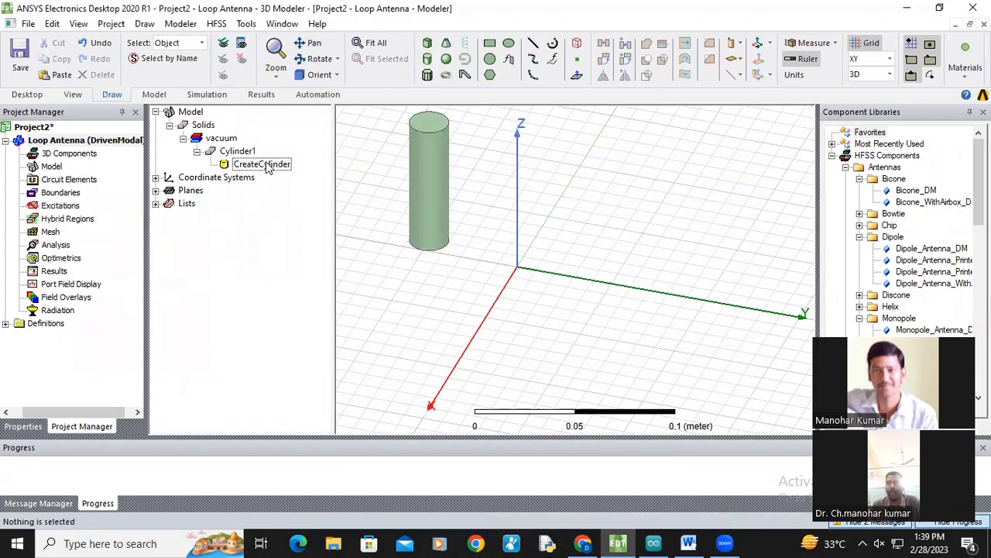
{"action": "double_click", "coordinate": [267, 164]}
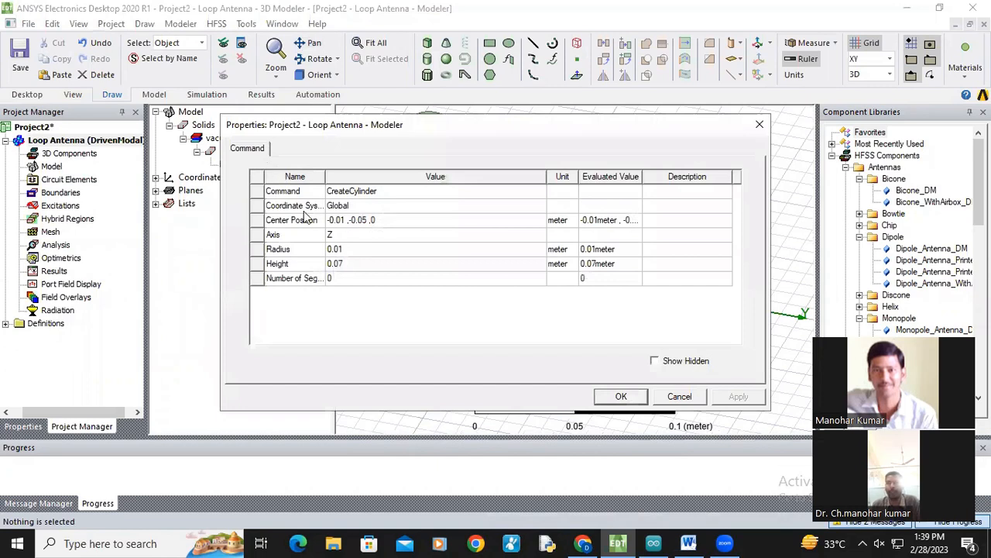
{"action": "left_click", "coordinate": [352, 220]}
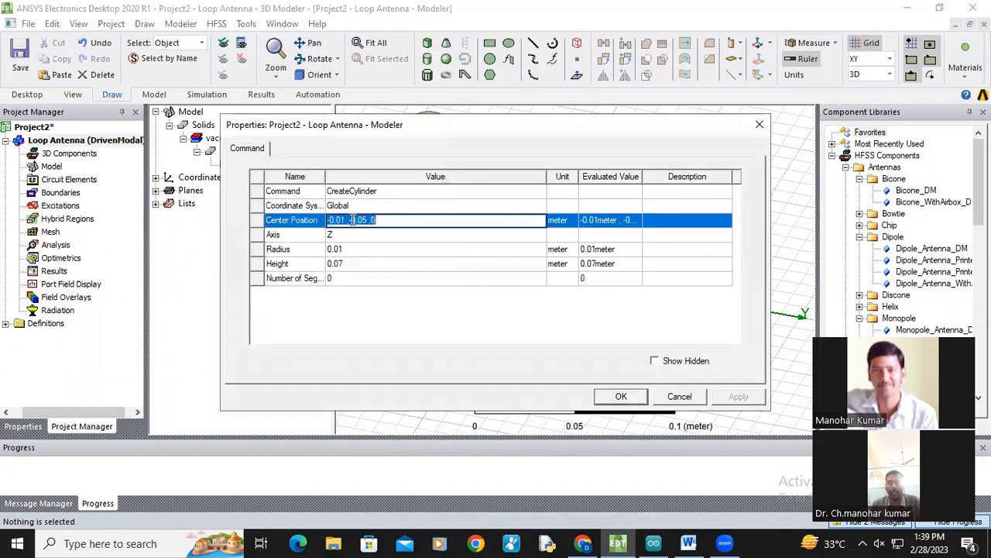
{"action": "type", "text": "0,0,0.02"}
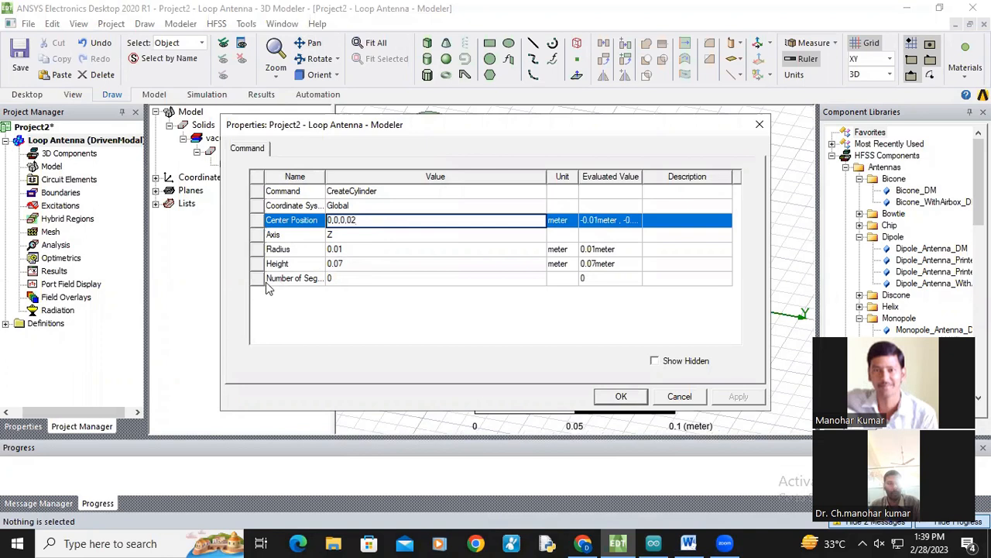
{"action": "left_click", "coordinate": [347, 248]}
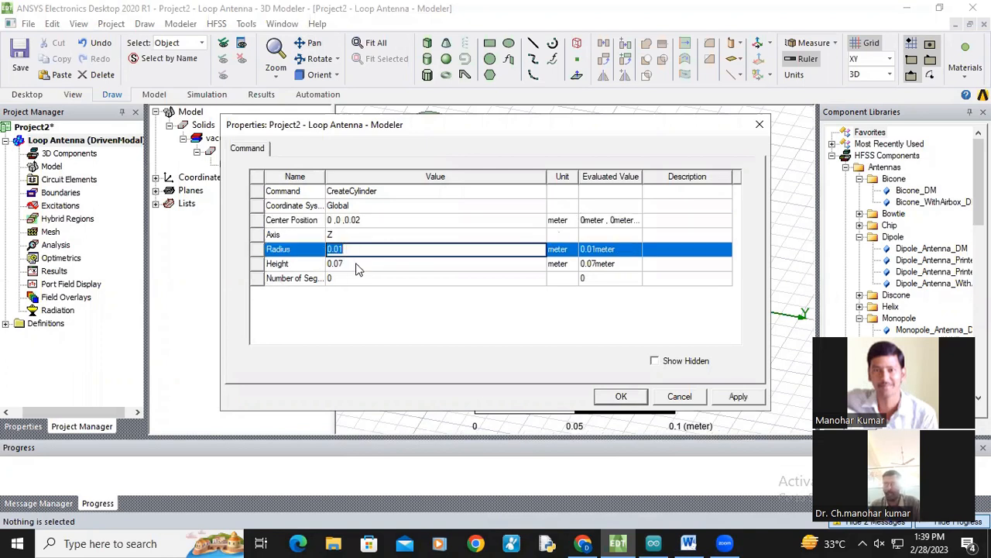
{"action": "left_click", "coordinate": [357, 264]}
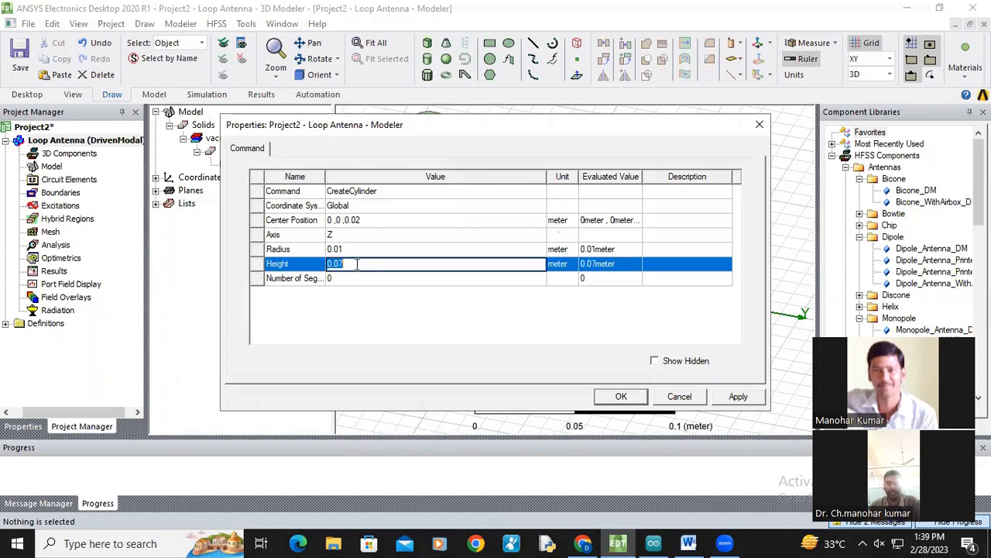
{"action": "type", "text": "1.32"}
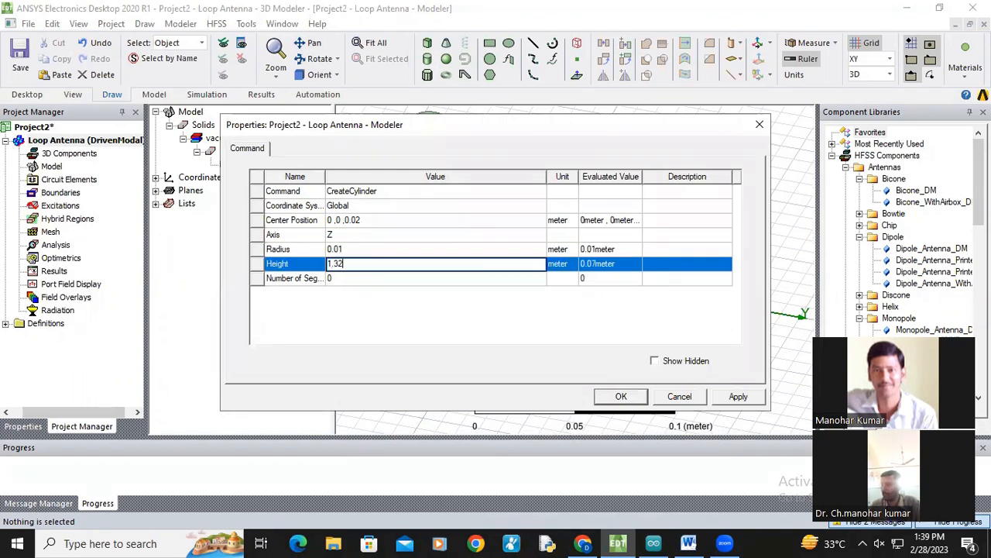
{"action": "left_click", "coordinate": [481, 328]}
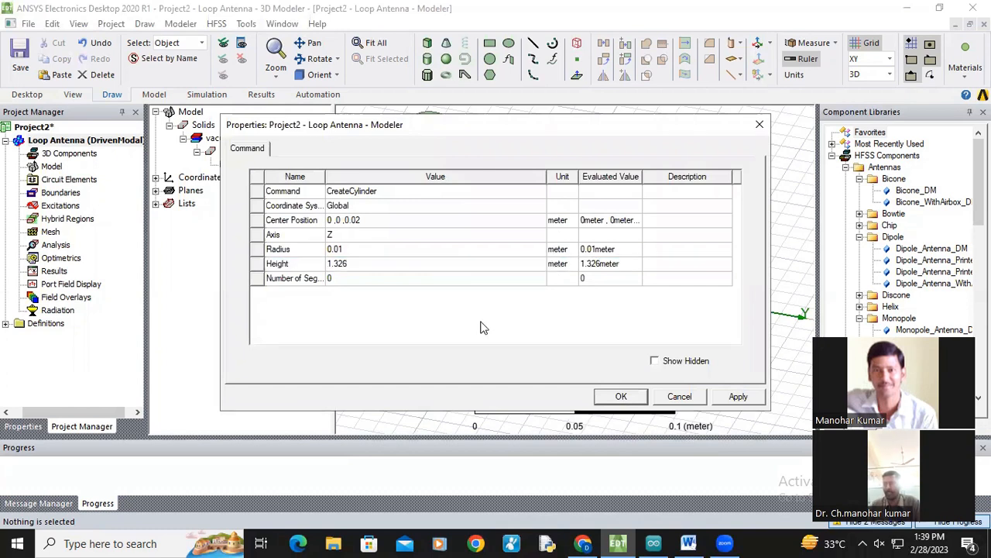
{"action": "left_click", "coordinate": [737, 398]}
{"action": "left_click", "coordinate": [631, 399]}
{"action": "scroll", "coordinate": [559, 302], "scroll_direction": "down", "scroll_amount": 3}
{"action": "left_click", "coordinate": [591, 268]}
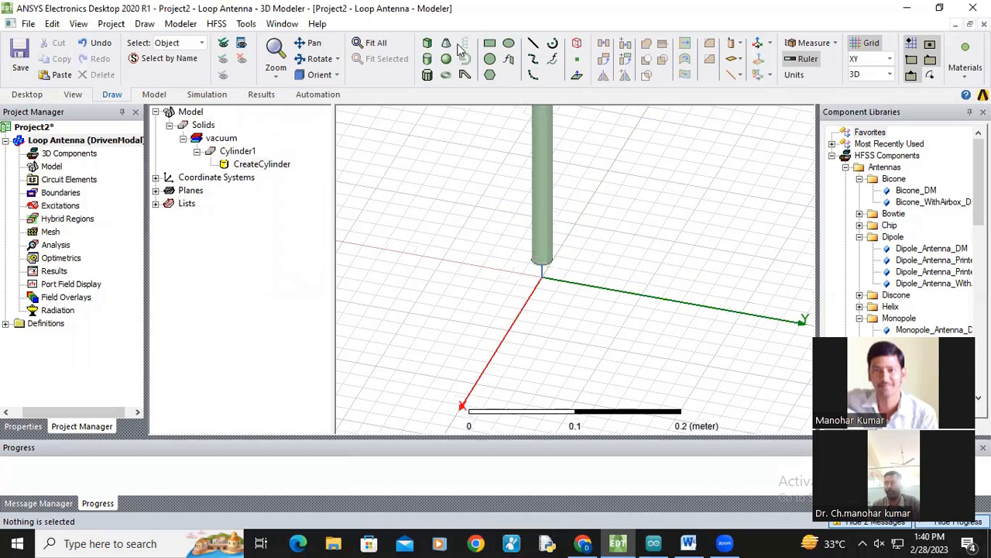
{"action": "left_click", "coordinate": [309, 48]}
{"action": "left_click_drag", "start_coordinate": [515, 168], "coordinate": [493, 291]}
{"action": "scroll", "coordinate": [506, 276], "scroll_direction": "down", "scroll_amount": 7}
{"action": "left_click_drag", "start_coordinate": [544, 231], "coordinate": [547, 277]}
{"action": "scroll", "coordinate": [553, 248], "scroll_direction": "down", "scroll_amount": 2}
{"action": "scroll", "coordinate": [558, 254], "scroll_direction": "up", "scroll_amount": 1}
{"action": "scroll", "coordinate": [565, 265], "scroll_direction": "down", "scroll_amount": 1}
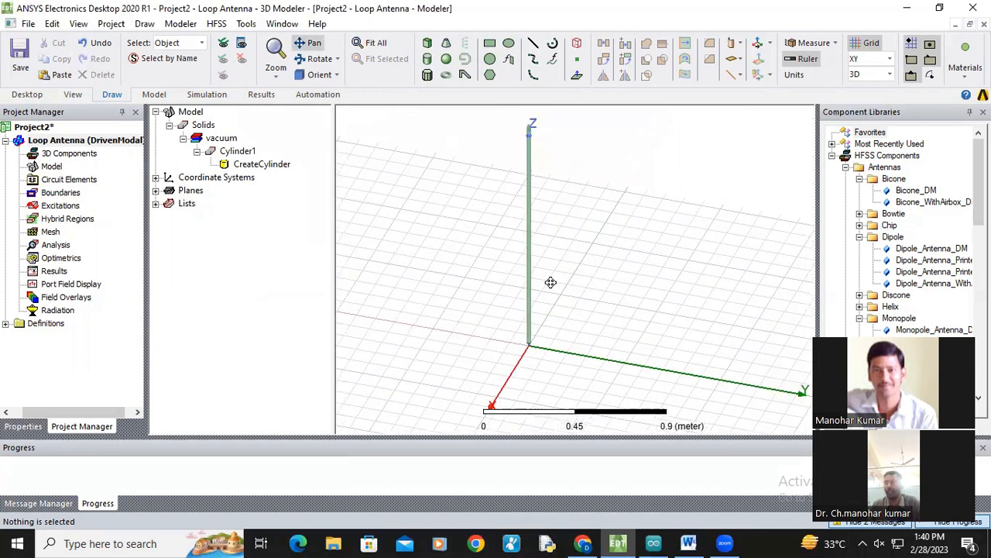
{"action": "scroll", "coordinate": [553, 284], "scroll_direction": "up", "scroll_amount": 1}
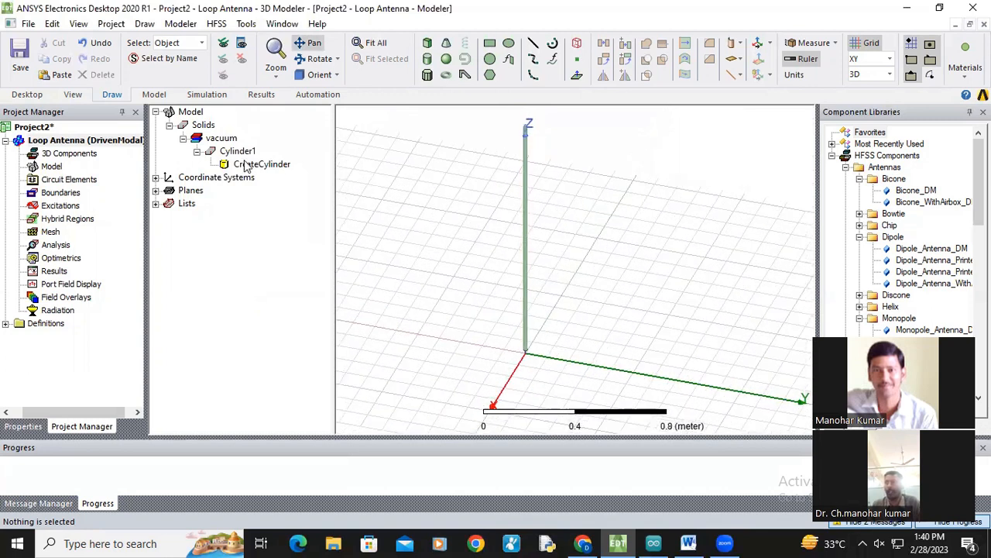
Step: Check the model units setting without changing it
{"action": "left_click", "coordinate": [181, 24]}
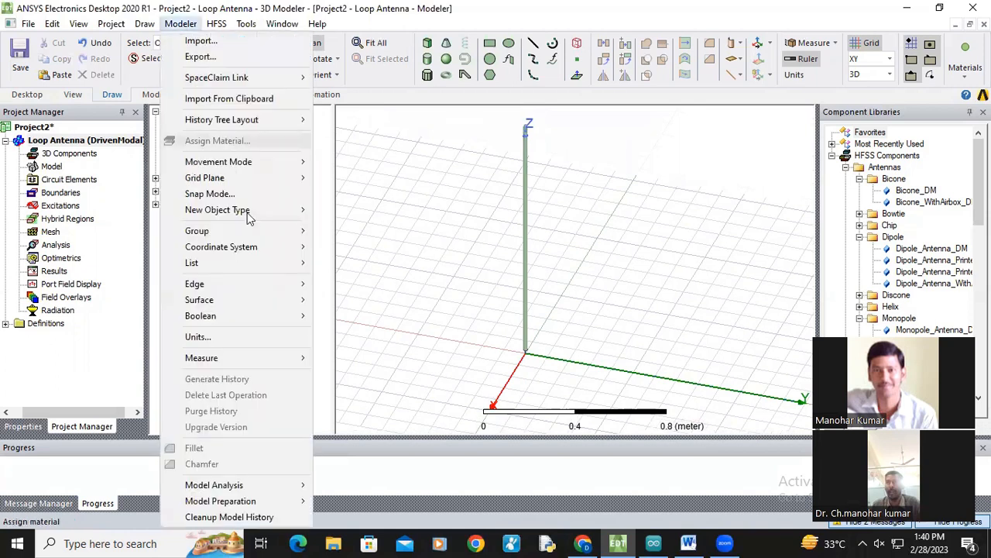
{"action": "left_click", "coordinate": [241, 345]}
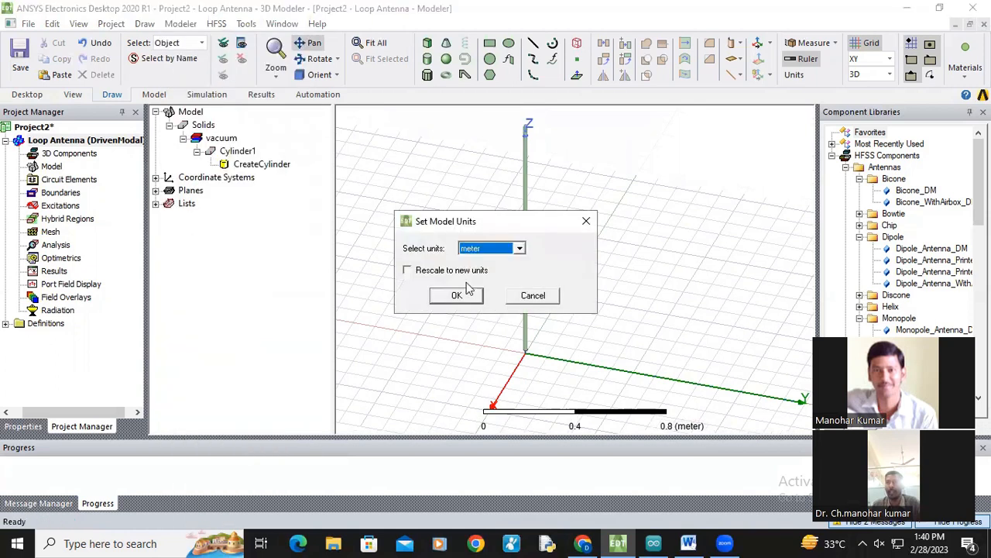
{"action": "left_click", "coordinate": [520, 249]}
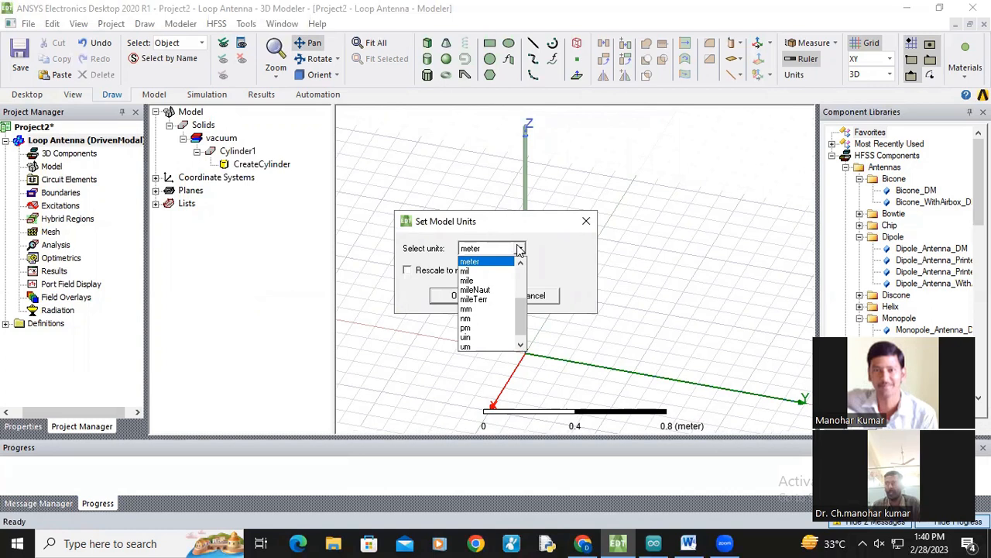
{"action": "left_click", "coordinate": [520, 249]}
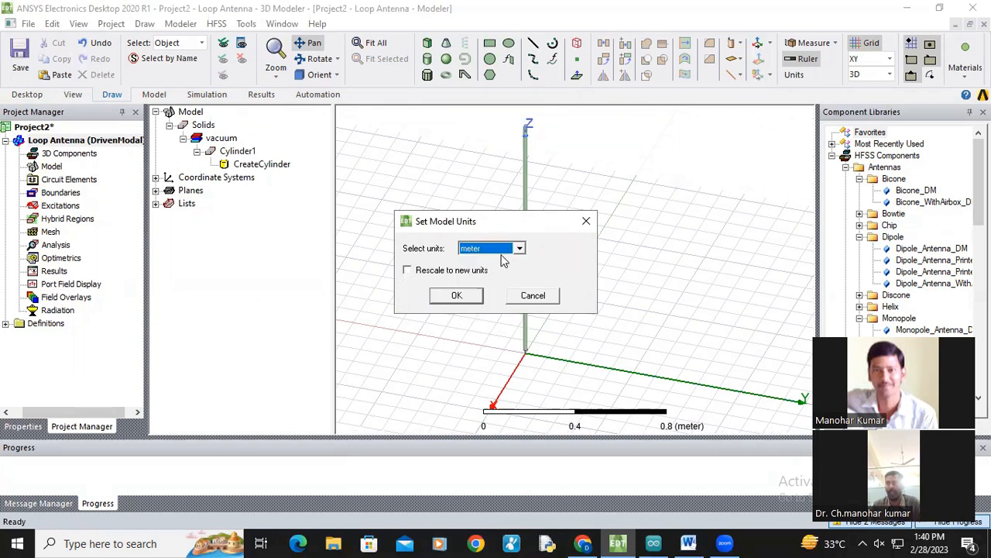
{"action": "left_click", "coordinate": [457, 298]}
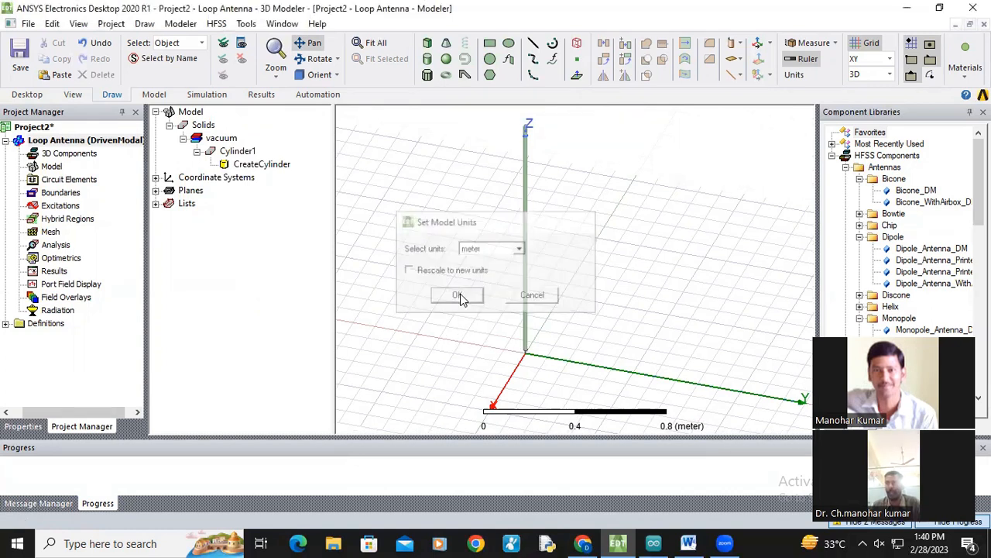
{"action": "left_click", "coordinate": [180, 24]}
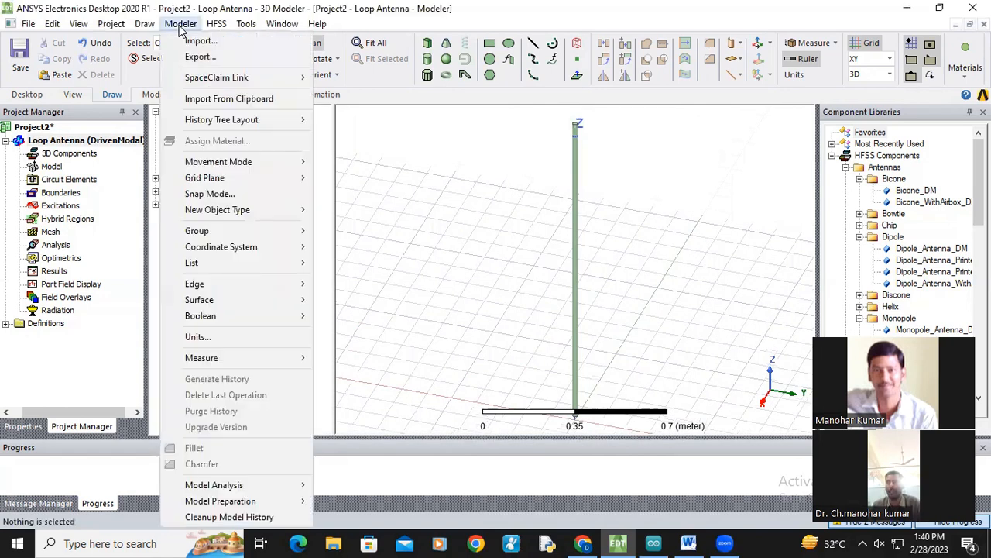
{"action": "left_click", "coordinate": [235, 338]}
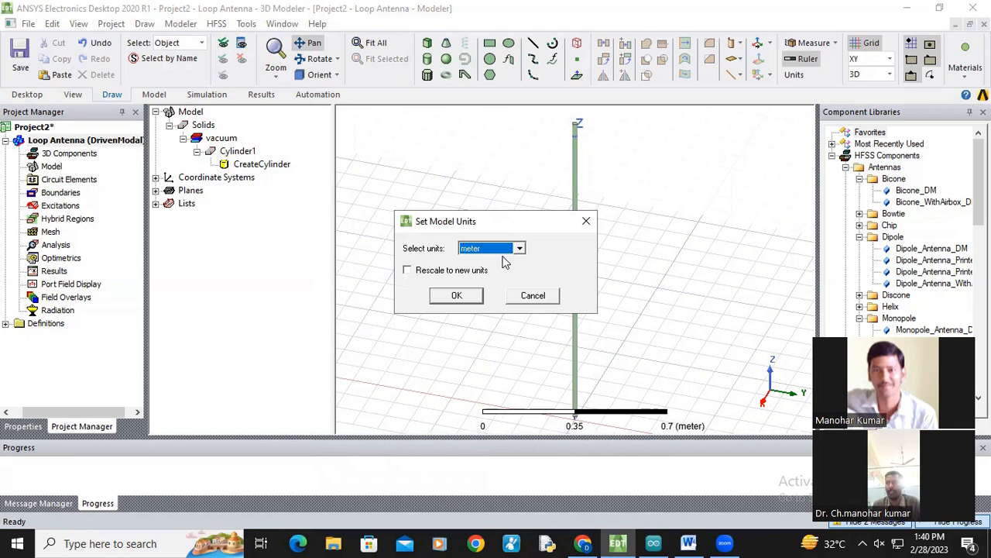
{"action": "left_click", "coordinate": [461, 297]}
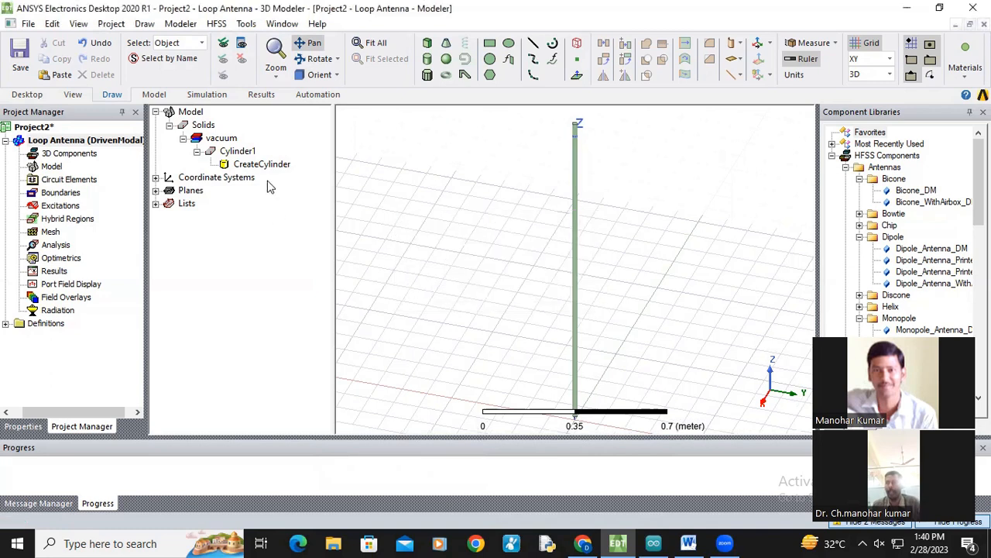
Step: Review the first cylinder's creation properties
{"action": "left_click", "coordinate": [241, 151]}
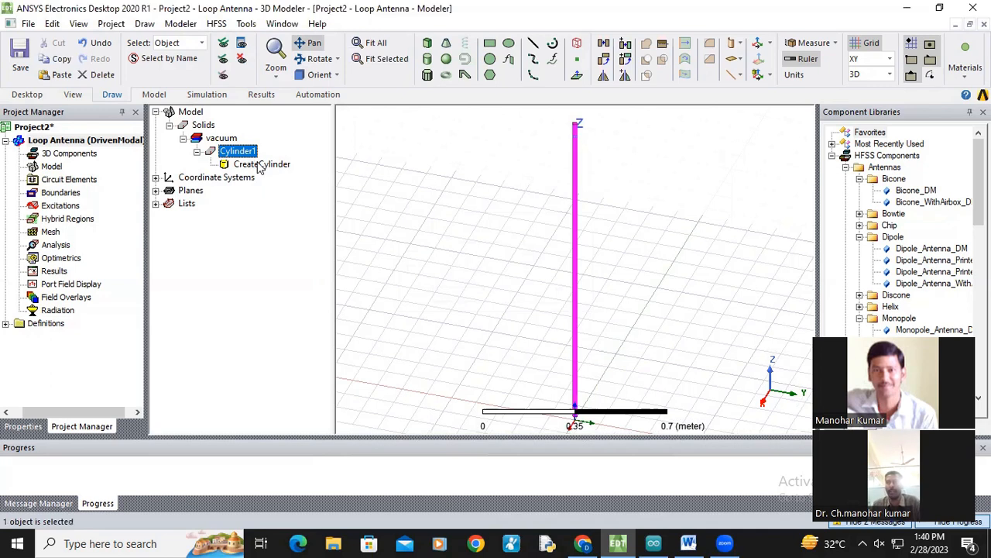
{"action": "double_click", "coordinate": [258, 165]}
{"action": "left_click", "coordinate": [759, 125]}
{"action": "scroll", "coordinate": [559, 289], "scroll_direction": "down", "scroll_amount": 3}
{"action": "left_click_drag", "start_coordinate": [573, 327], "coordinate": [545, 235]}
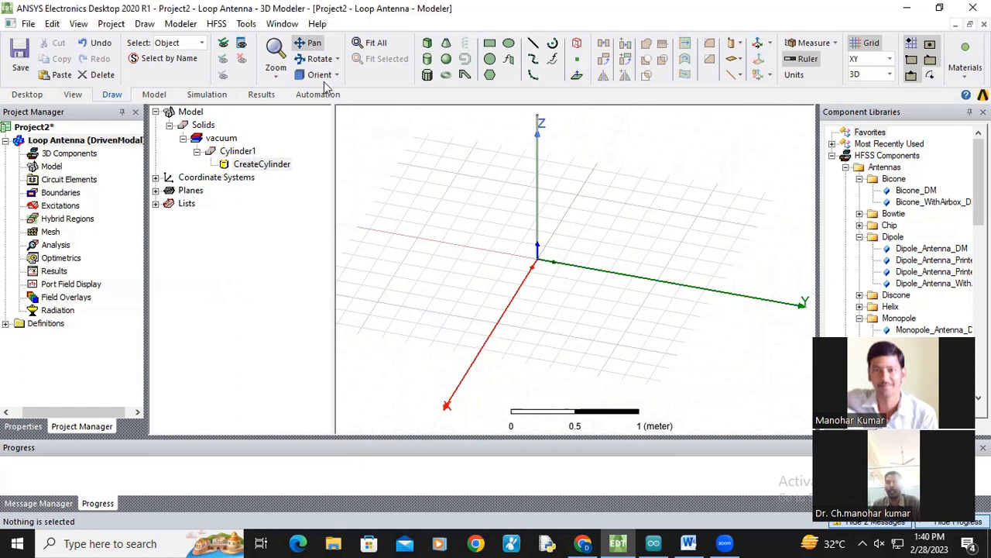
Step: Draw a second cylinder about 0.28 m in radius and 1.2 m tall near the origin
{"action": "left_click", "coordinate": [427, 58]}
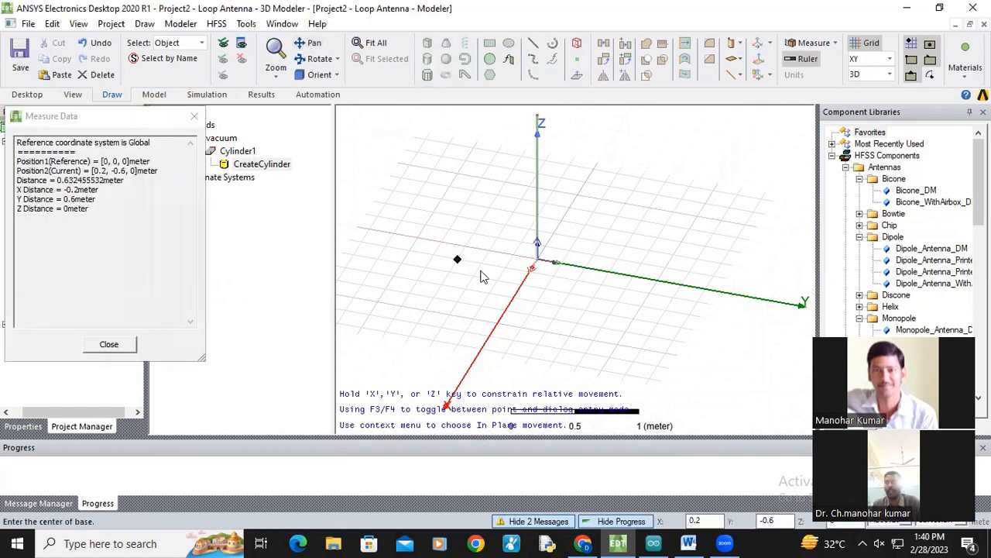
{"action": "left_click", "coordinate": [459, 261]}
{"action": "left_click", "coordinate": [478, 275]}
{"action": "left_click", "coordinate": [471, 144]}
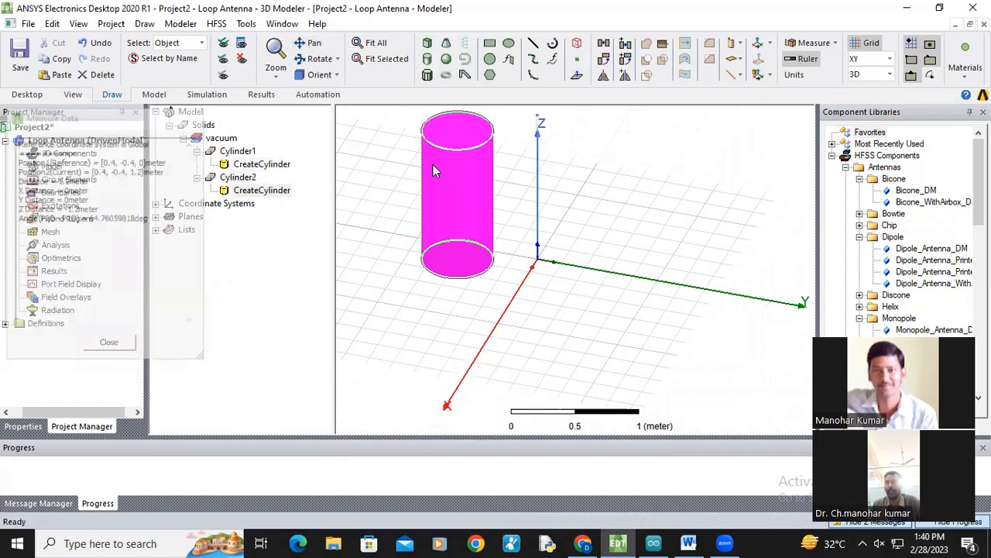
Step: Set the second cylinder's center position to 0,0,-0.02, radius to 0.01 m and height to -1.326 m
{"action": "double_click", "coordinate": [273, 196]}
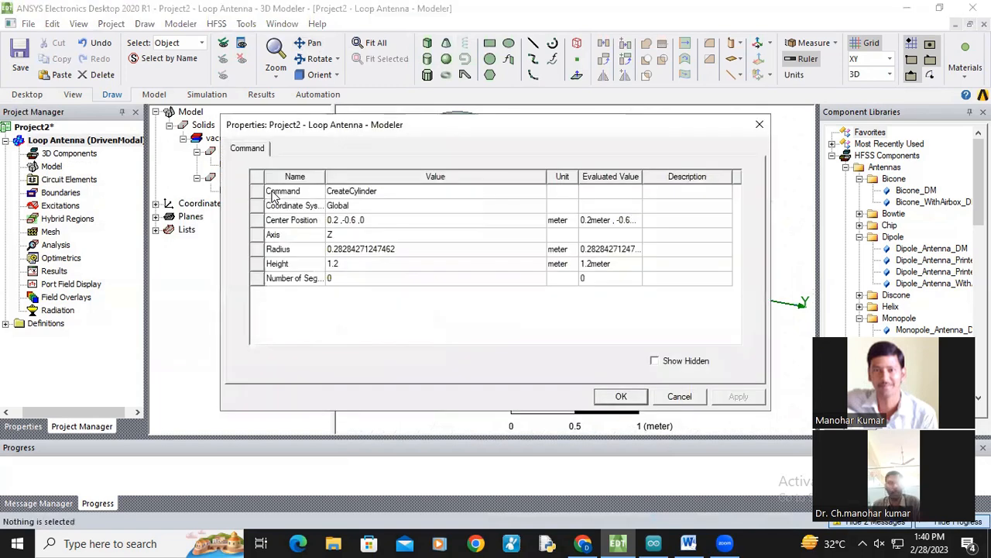
{"action": "left_click", "coordinate": [361, 219]}
{"action": "type", "text": "0,0,-0.02"}
{"action": "left_click", "coordinate": [356, 247]}
{"action": "left_click", "coordinate": [356, 248]}
{"action": "type", "text": "0.0"}
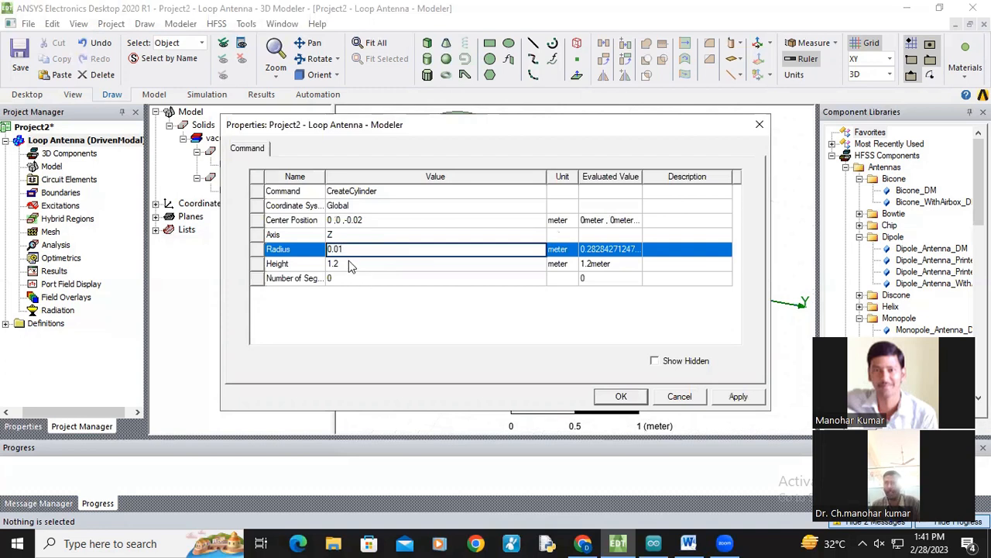
{"action": "left_click", "coordinate": [350, 263]}
{"action": "type", "text": "-"}
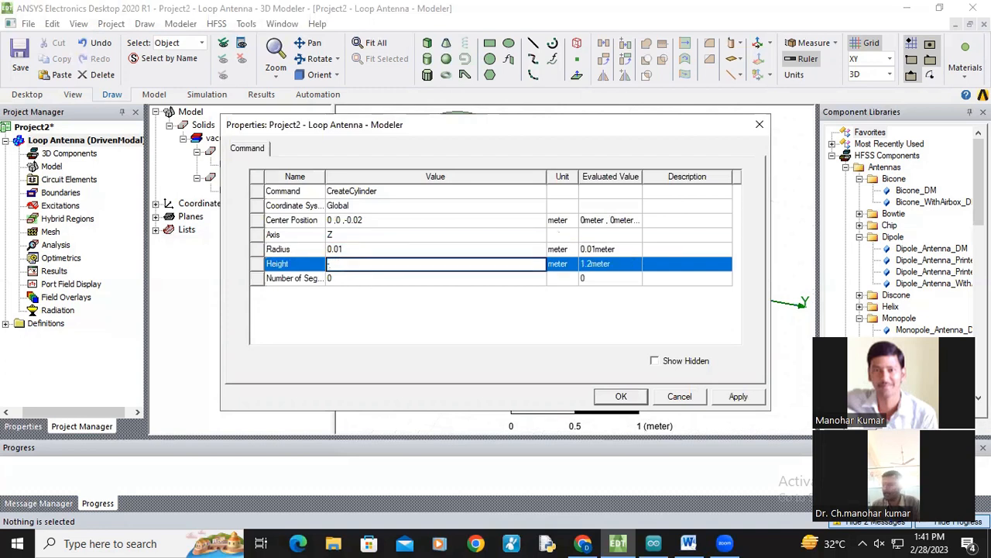
{"action": "type", "text": "1.326"}
{"action": "left_click", "coordinate": [395, 309]}
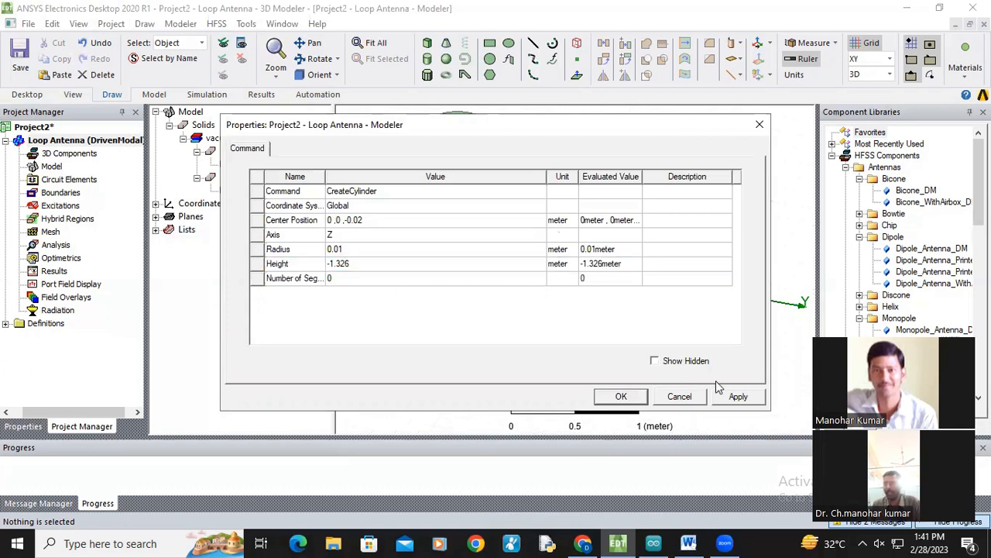
{"action": "left_click", "coordinate": [739, 397]}
{"action": "left_click", "coordinate": [625, 398]}
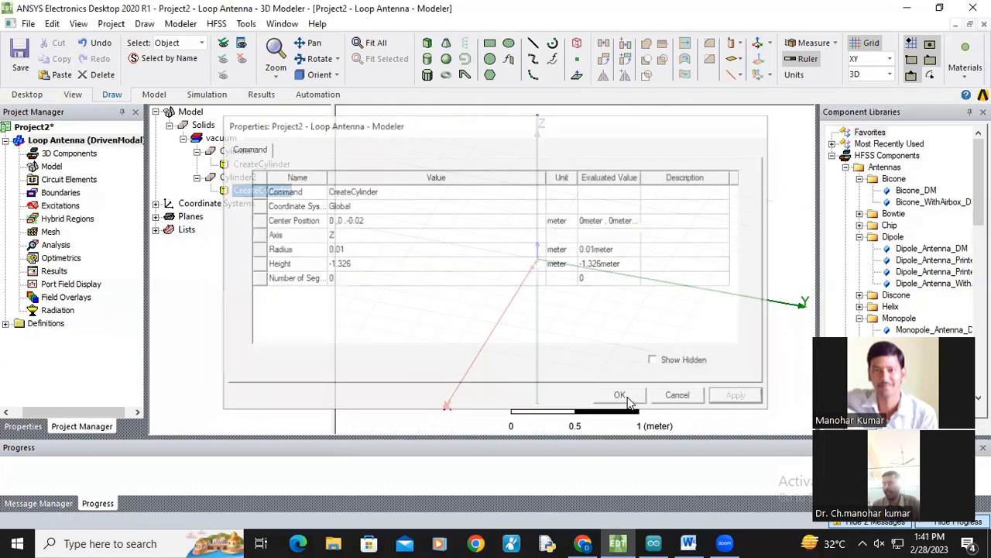
{"action": "scroll", "coordinate": [542, 273], "scroll_direction": "up", "scroll_amount": 3}
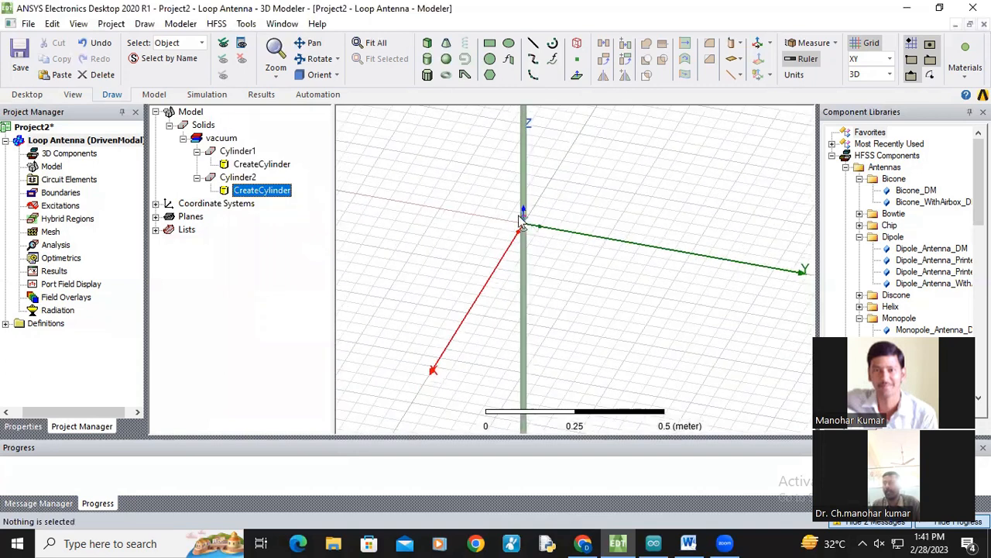
{"action": "scroll", "coordinate": [524, 226], "scroll_direction": "up", "scroll_amount": 3}
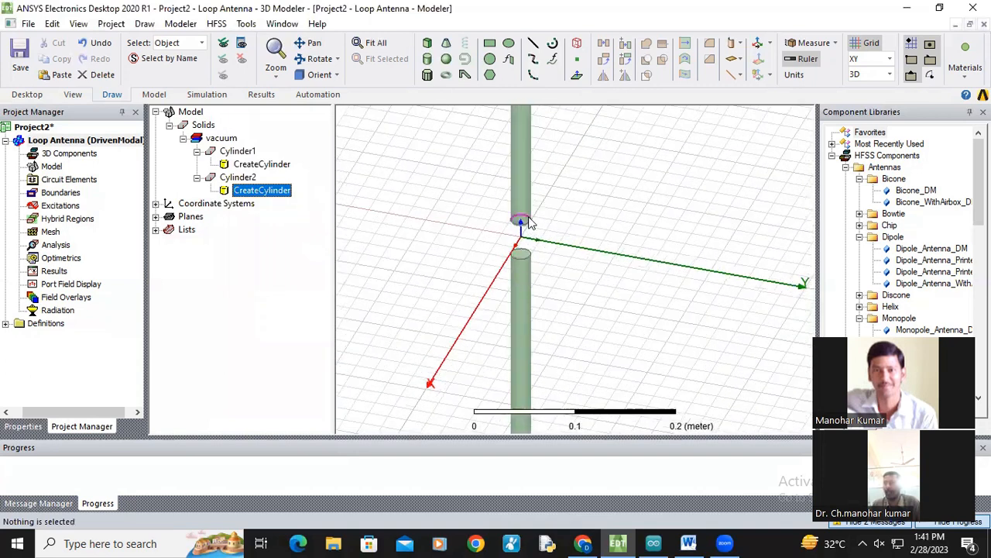
{"action": "scroll", "coordinate": [542, 267], "scroll_direction": "down", "scroll_amount": 3}
{"action": "scroll", "coordinate": [533, 308], "scroll_direction": "down", "scroll_amount": 3}
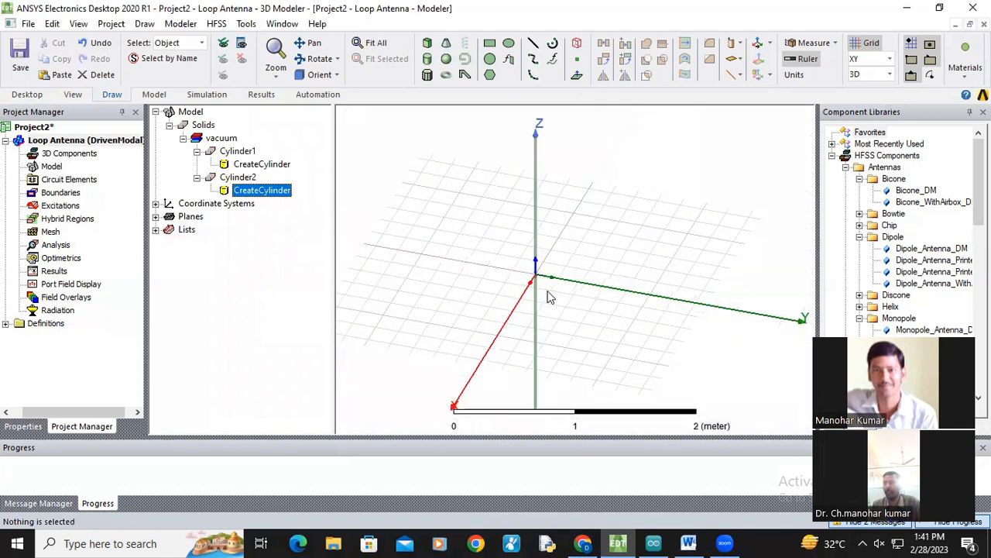
{"action": "scroll", "coordinate": [533, 291], "scroll_direction": "up", "scroll_amount": 5}
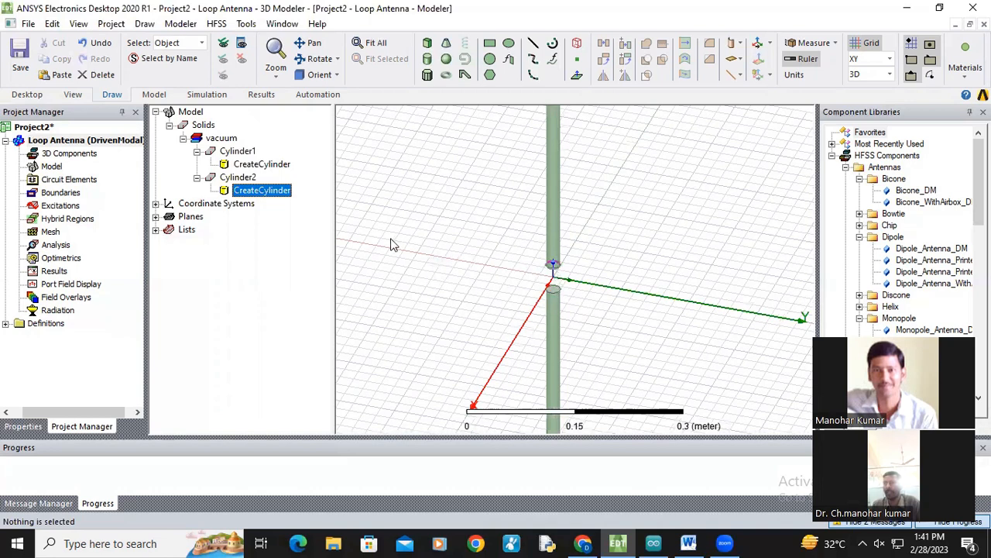
{"action": "scroll", "coordinate": [524, 271], "scroll_direction": "down", "scroll_amount": 10}
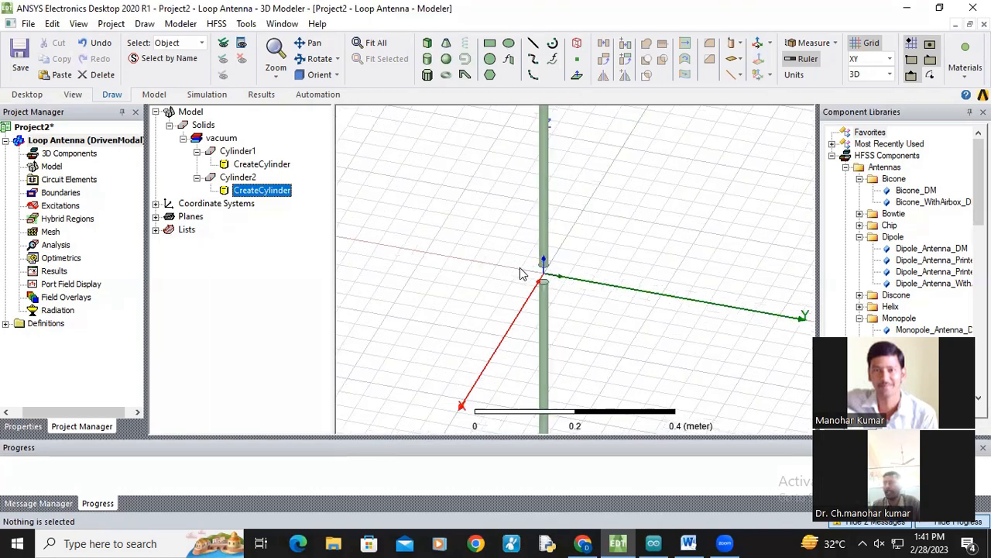
{"action": "left_click", "coordinate": [309, 43]}
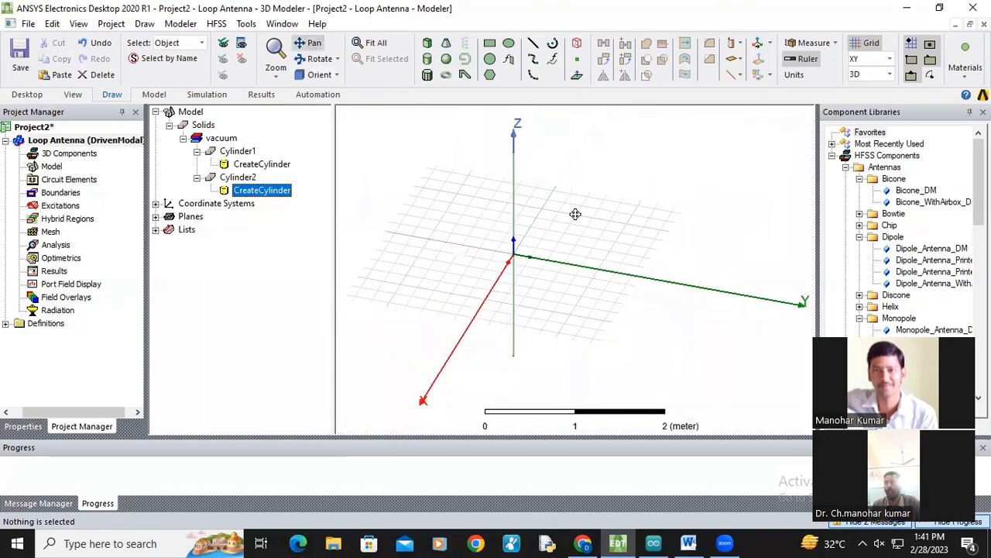
{"action": "left_click_drag", "start_coordinate": [573, 212], "coordinate": [494, 225]}
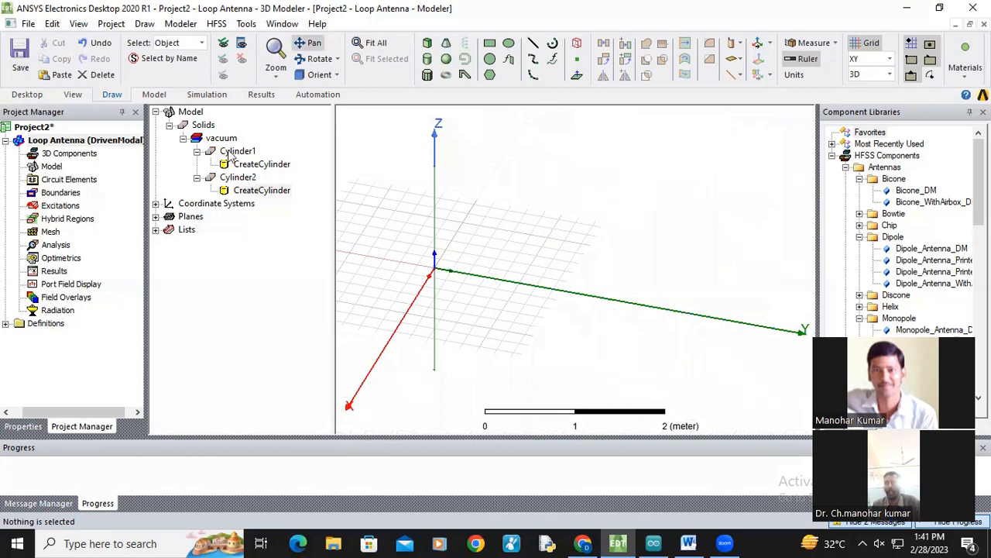
{"action": "left_click", "coordinate": [427, 59]}
{"action": "left_click", "coordinate": [518, 284]}
{"action": "left_click", "coordinate": [520, 283]}
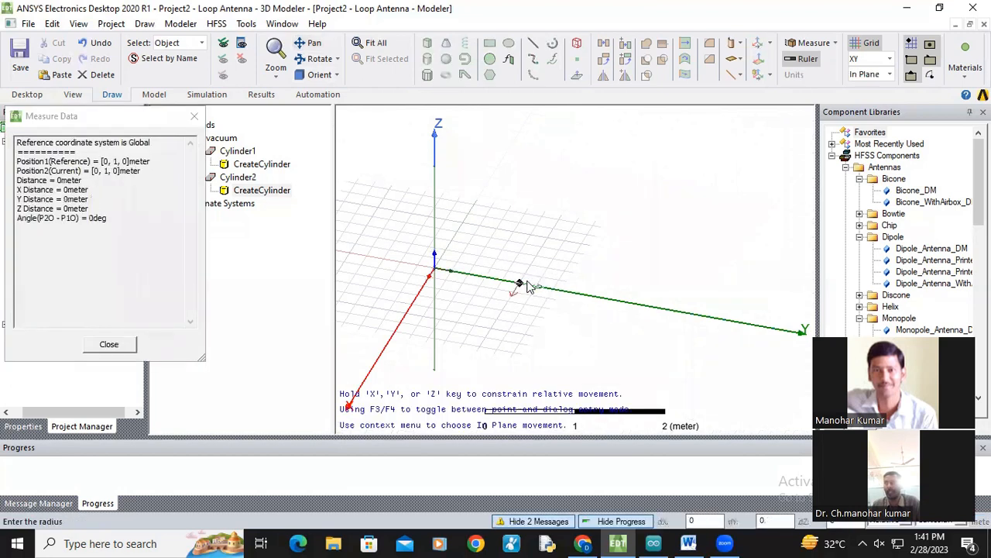
{"action": "left_click", "coordinate": [523, 207]}
{"action": "left_click", "coordinate": [595, 301]}
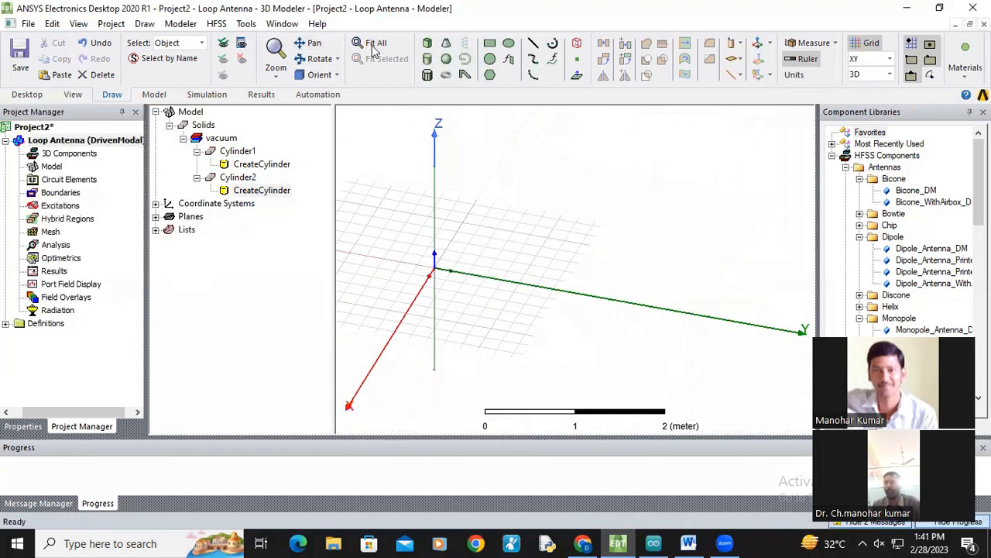
Step: Draw a third cylinder about 0.28 m in radius and 1.6 m tall near the Y axis
{"action": "left_click", "coordinate": [427, 59]}
{"action": "left_click", "coordinate": [542, 248]}
{"action": "left_click", "coordinate": [546, 264]}
{"action": "left_click", "coordinate": [513, 194]}
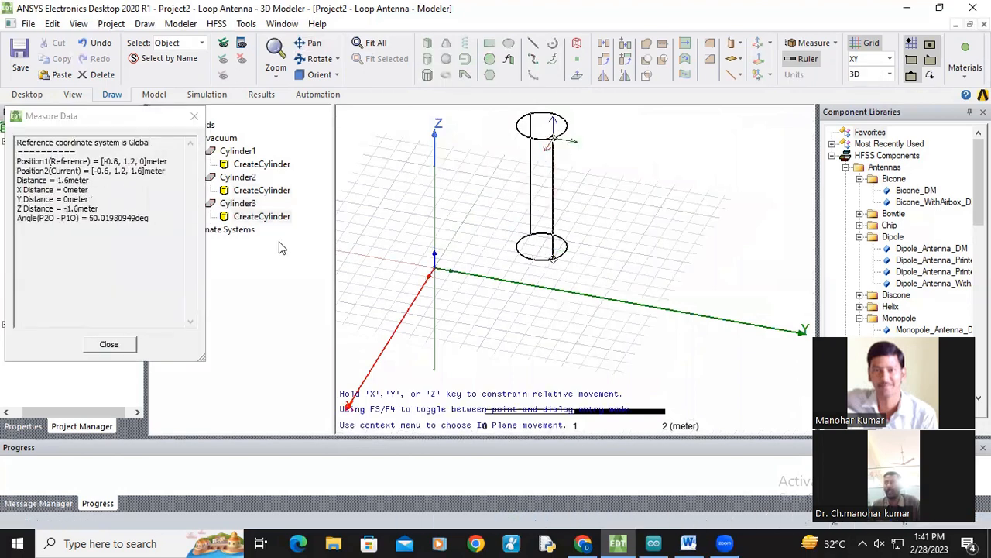
Step: Set the third cylinder's center position to 0,2.692,-1.346, radius to 0.01 m and height to 2.692 m
{"action": "double_click", "coordinate": [261, 219]}
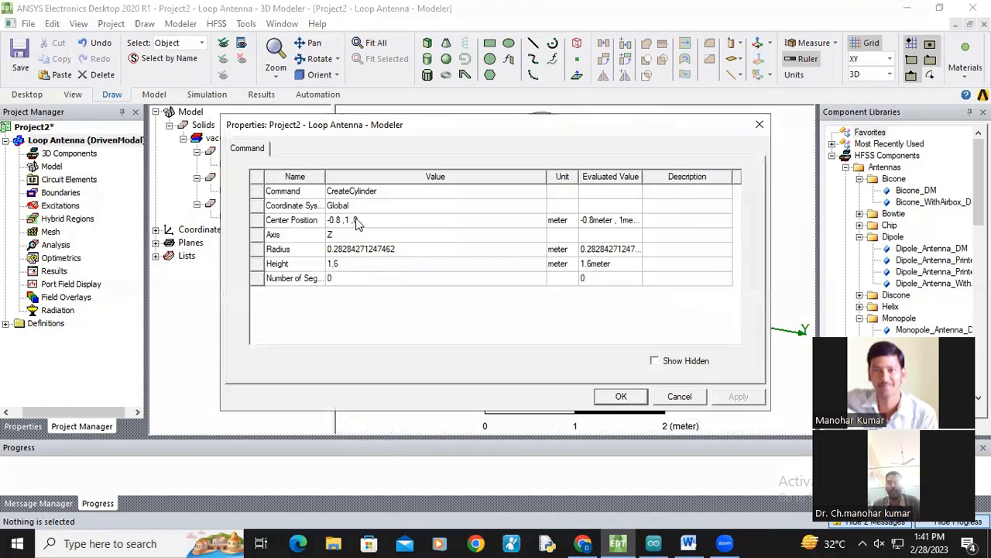
{"action": "left_click", "coordinate": [357, 221]}
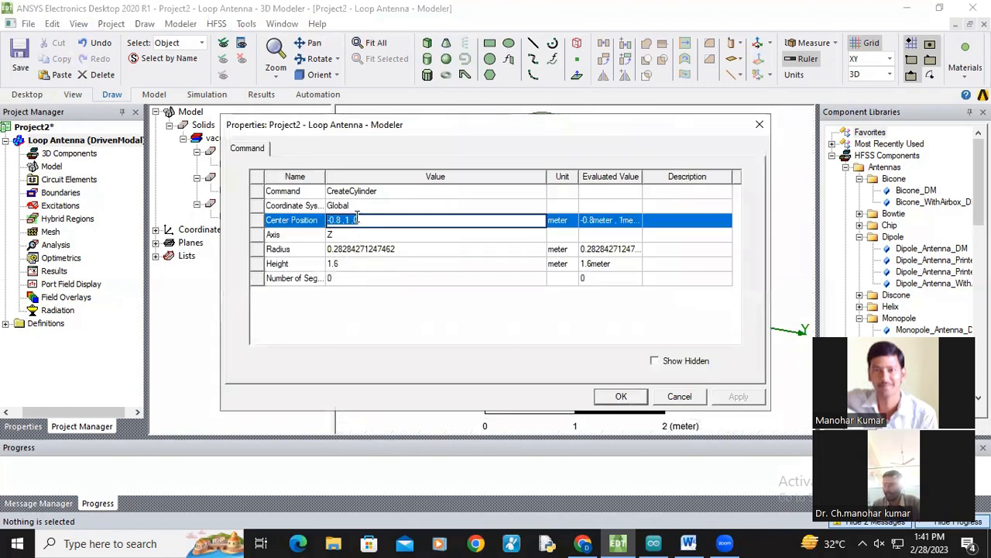
{"action": "type", "text": "0,2.69"}
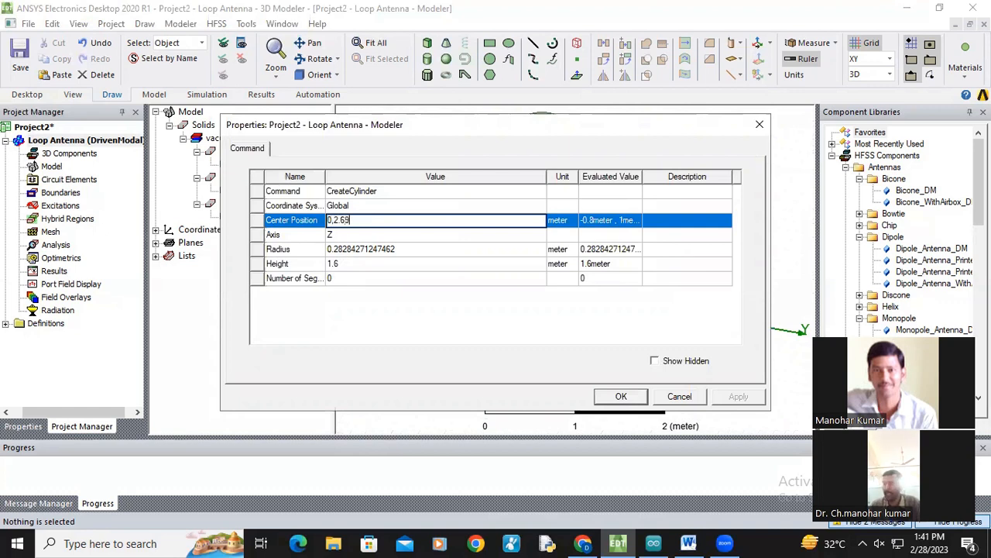
{"action": "type", "text": "2,-1.346"}
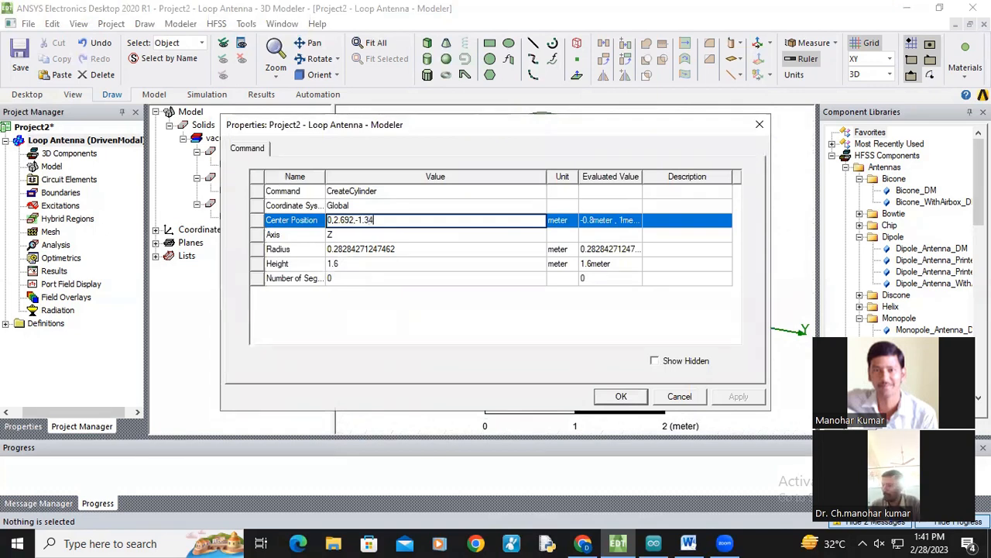
{"action": "left_click", "coordinate": [370, 249]}
{"action": "type", "text": "0.01"}
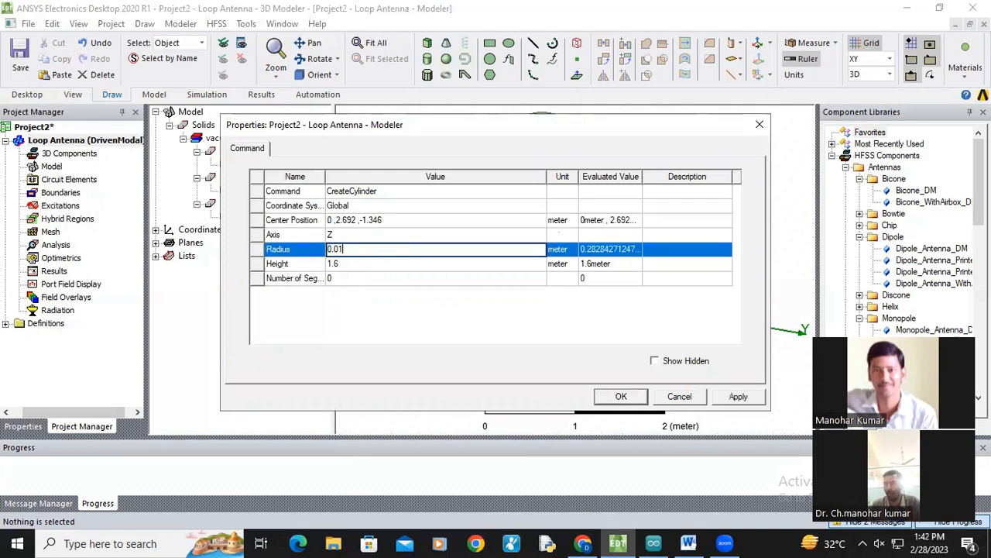
{"action": "left_click", "coordinate": [362, 264]}
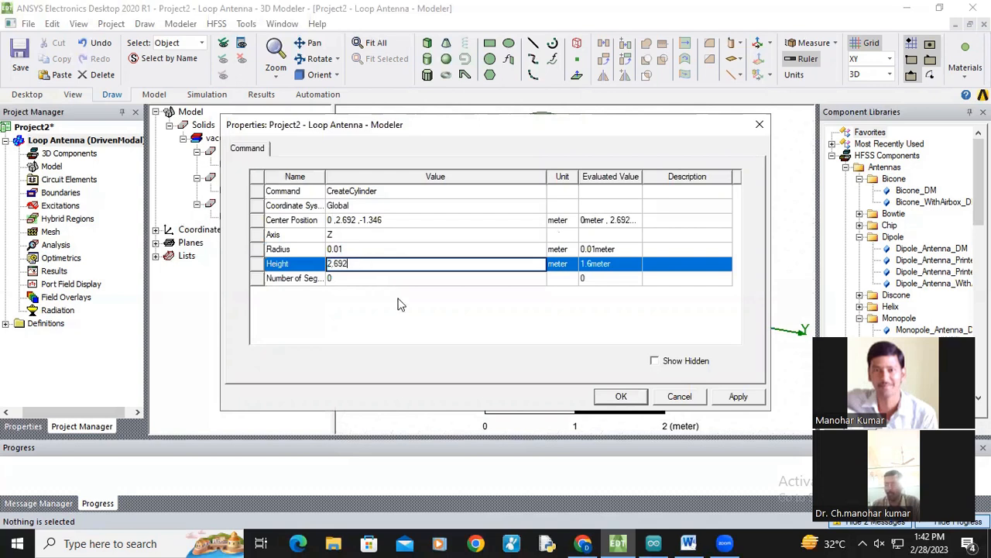
{"action": "type", "text": "2.692"}
{"action": "left_click", "coordinate": [429, 340]}
{"action": "left_click", "coordinate": [736, 396]}
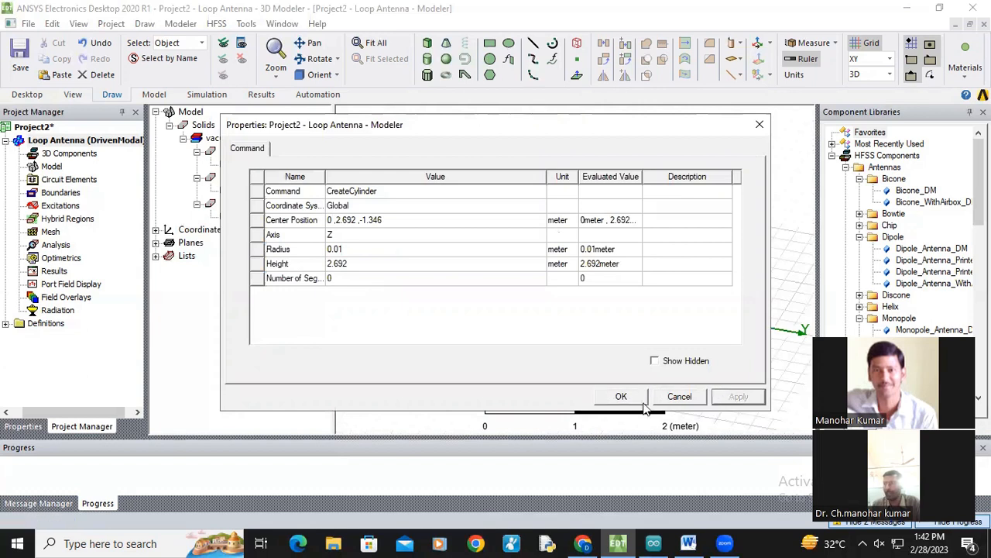
{"action": "left_click", "coordinate": [624, 397]}
Step: Switch the drawing plane to XZ and draw a fourth cylinder along Y, about 0.57 m in radius and 1.2 m long
{"action": "scroll", "coordinate": [580, 338], "scroll_direction": "up", "scroll_amount": 3}
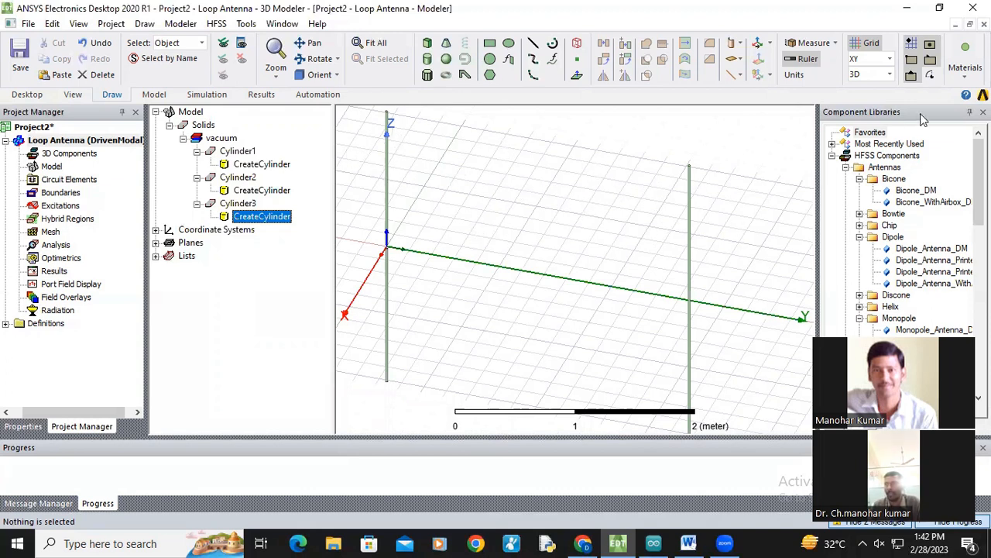
{"action": "left_click", "coordinate": [888, 59]}
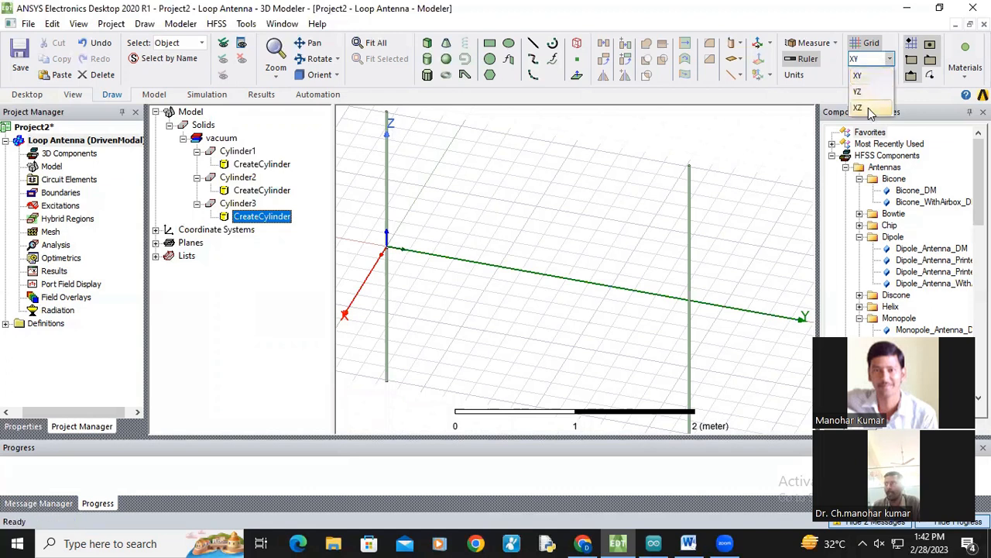
{"action": "left_click", "coordinate": [869, 109]}
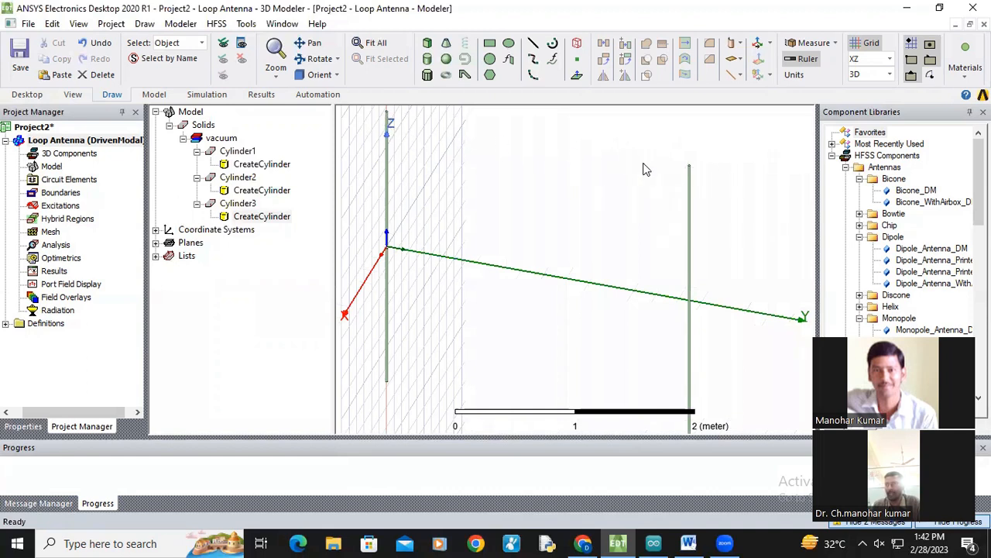
{"action": "left_click", "coordinate": [430, 60]}
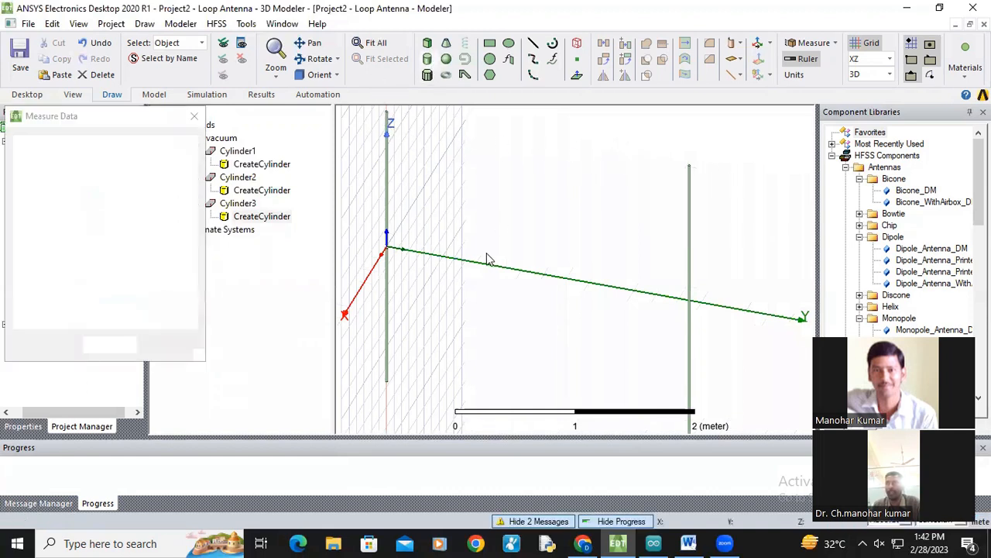
{"action": "left_click", "coordinate": [487, 259]}
{"action": "left_click", "coordinate": [514, 290]}
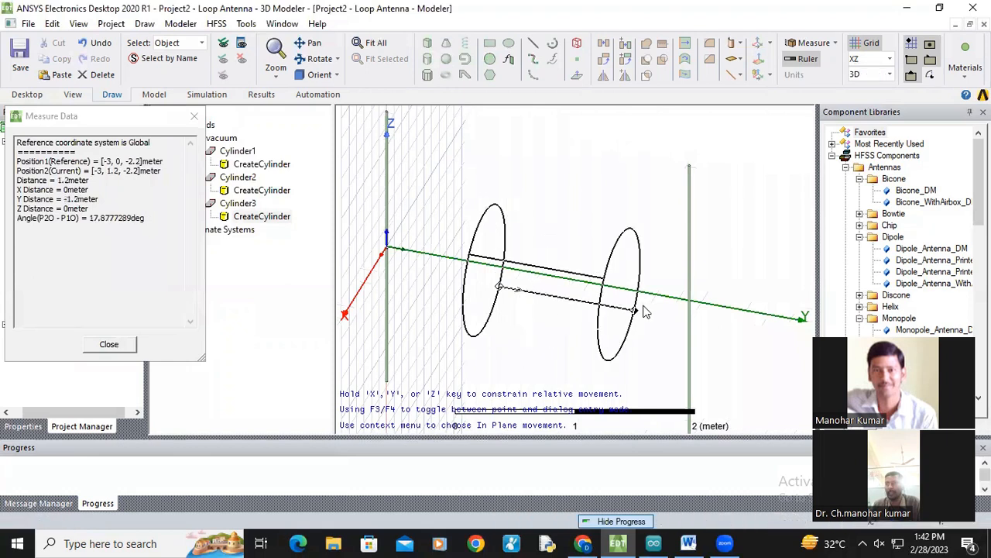
{"action": "left_click", "coordinate": [645, 311]}
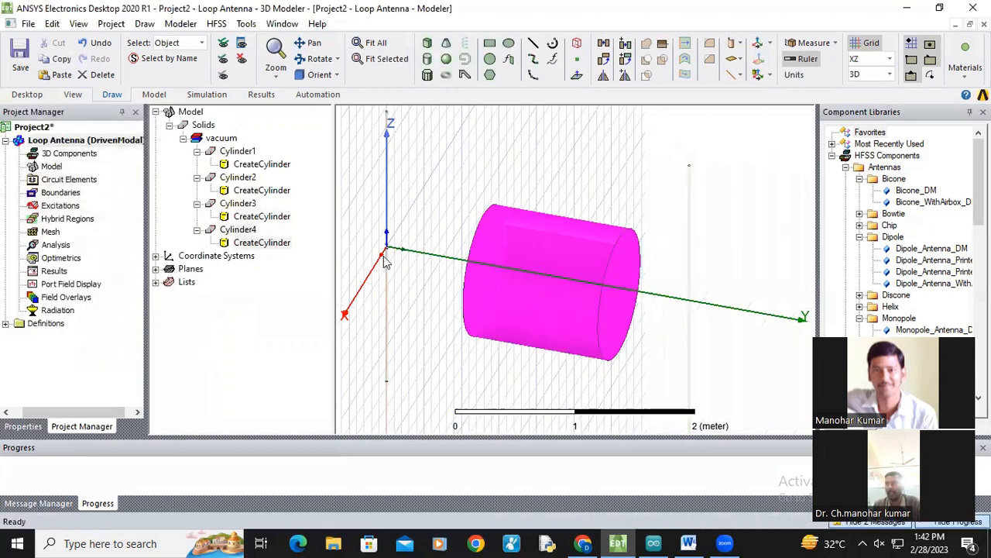
Step: Set the fourth cylinder's center position to 0,0,1.346, radius to 0.01 m and height to 2.692 m
{"action": "double_click", "coordinate": [269, 246]}
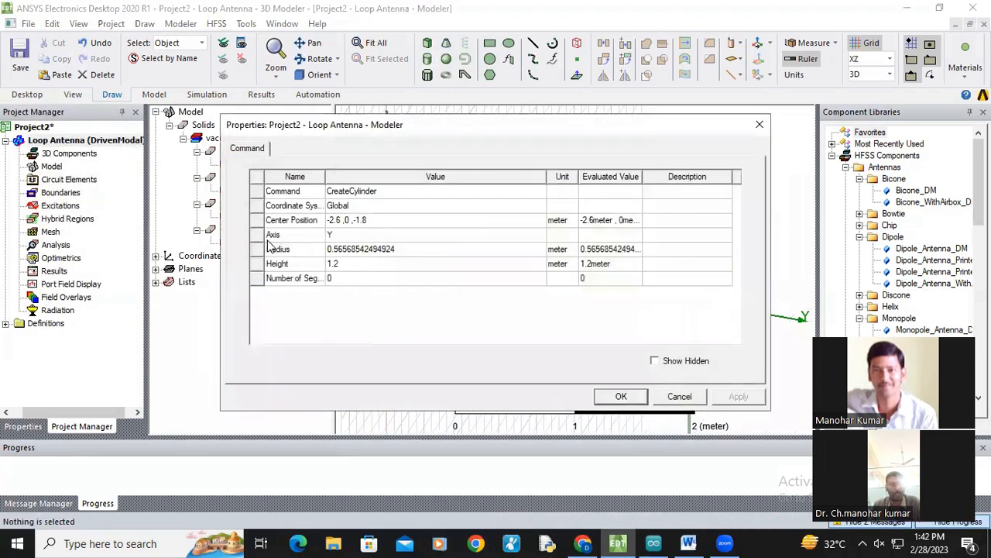
{"action": "left_click", "coordinate": [359, 221]}
{"action": "type", "text": "0,0,"}
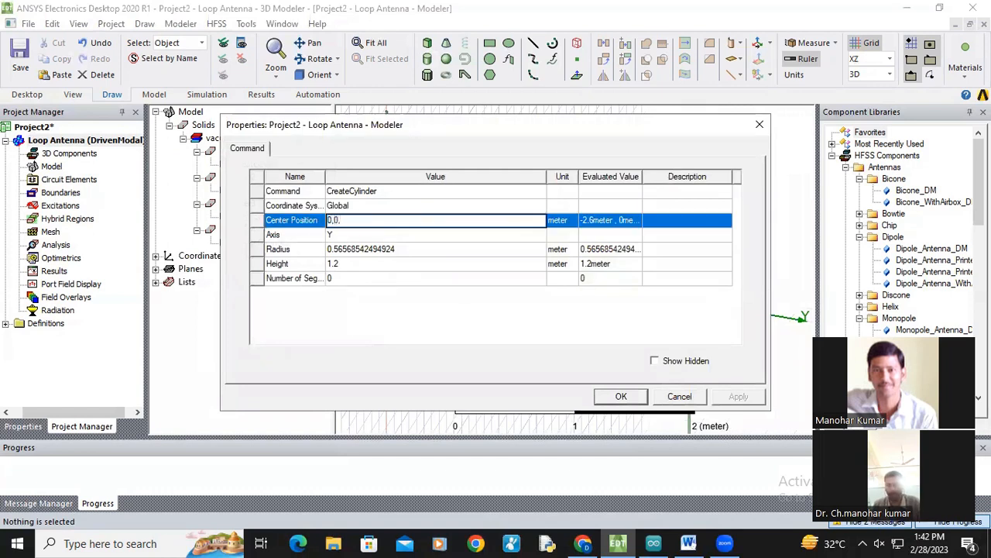
{"action": "type", "text": "1.346"}
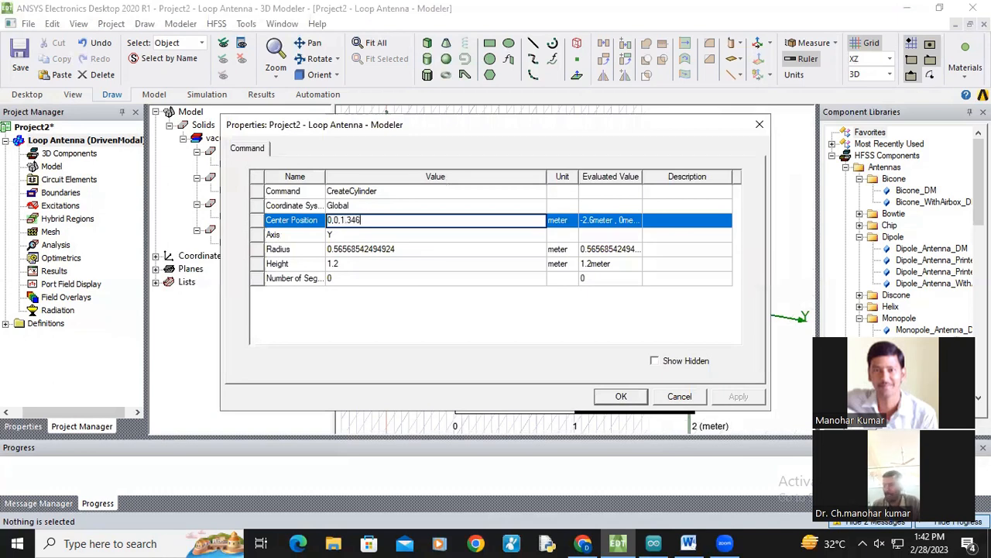
{"action": "left_click", "coordinate": [353, 249]}
{"action": "type", "text": "0.01"}
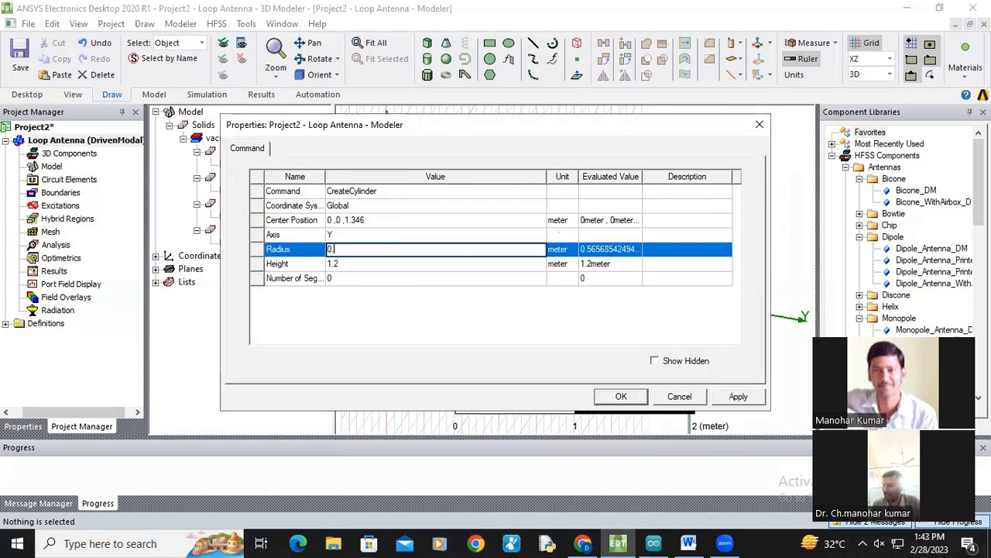
{"action": "left_click", "coordinate": [361, 266]}
{"action": "type", "text": "2.69"}
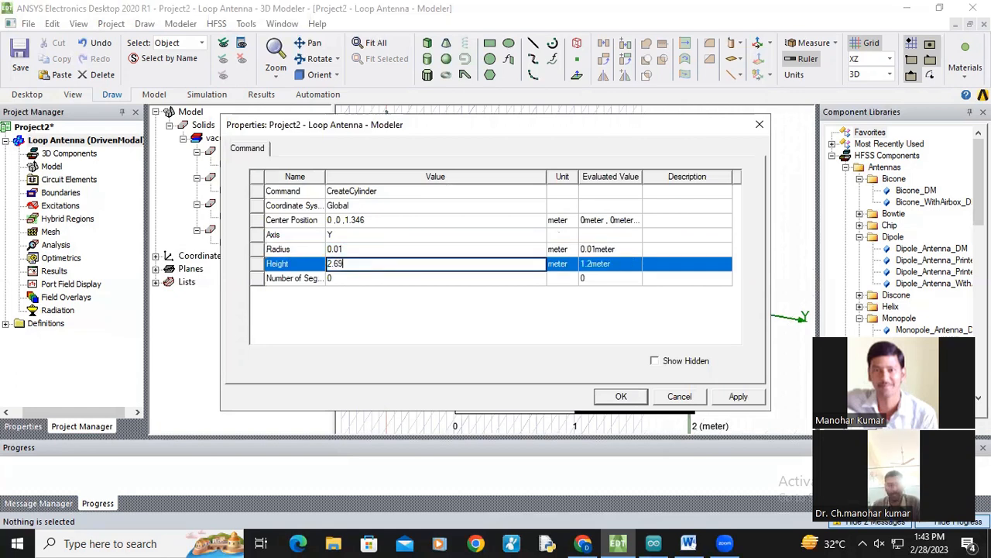
{"action": "left_click", "coordinate": [401, 310]}
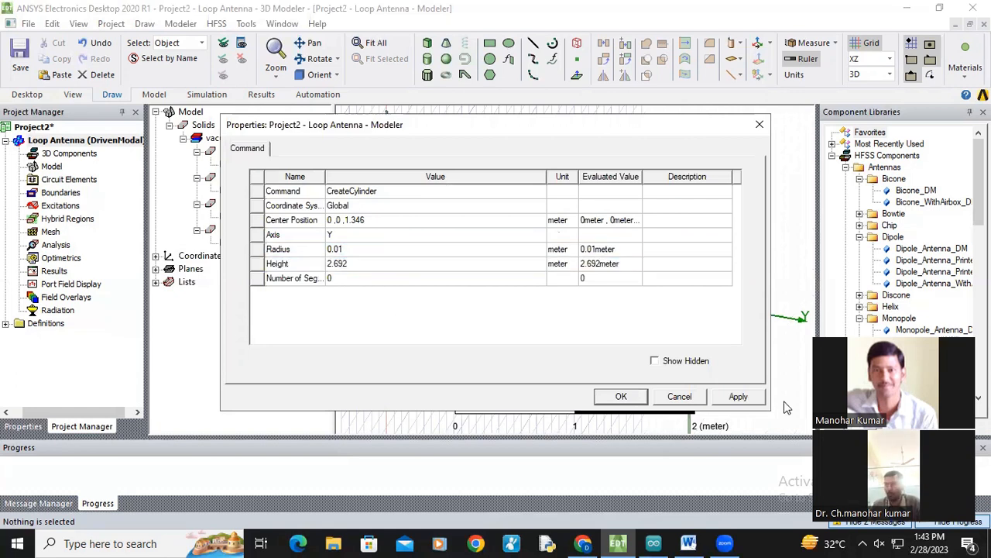
{"action": "left_click", "coordinate": [739, 396]}
{"action": "left_click", "coordinate": [623, 396]}
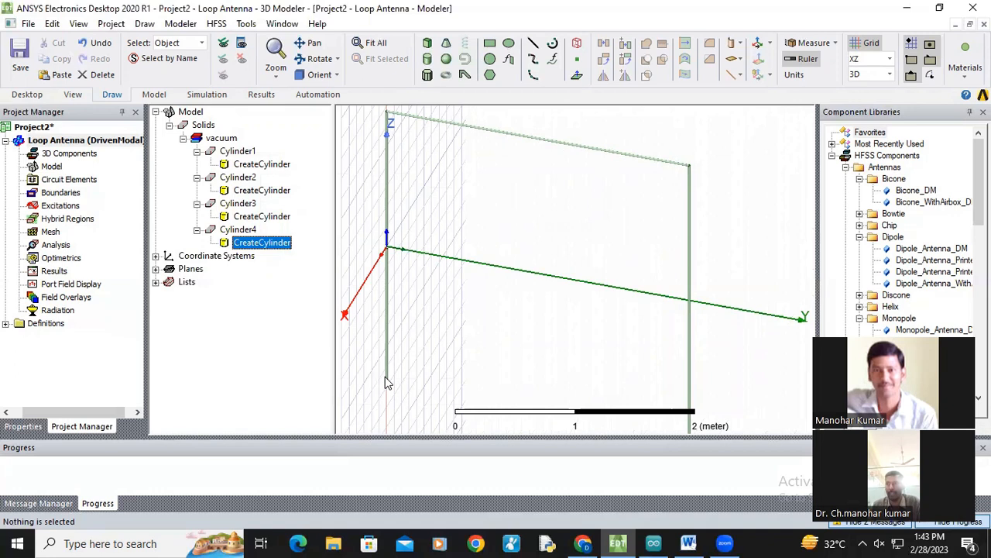
{"action": "left_click", "coordinate": [486, 304]}
{"action": "right_click", "coordinate": [487, 304]}
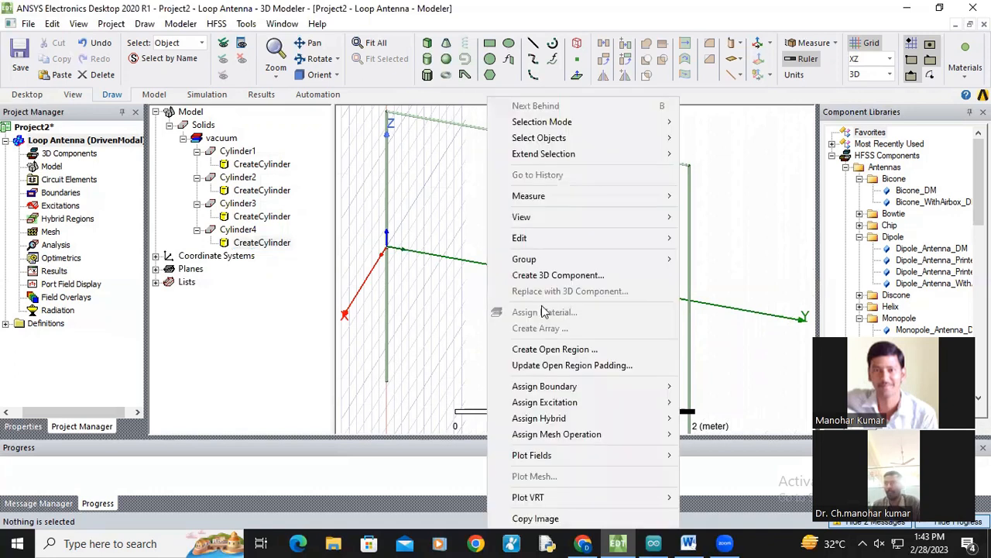
{"action": "left_click", "coordinate": [432, 226]}
Step: Draw a fifth cylinder along Y, about 0.72 m in radius and 2 m long
{"action": "left_click", "coordinate": [427, 60]}
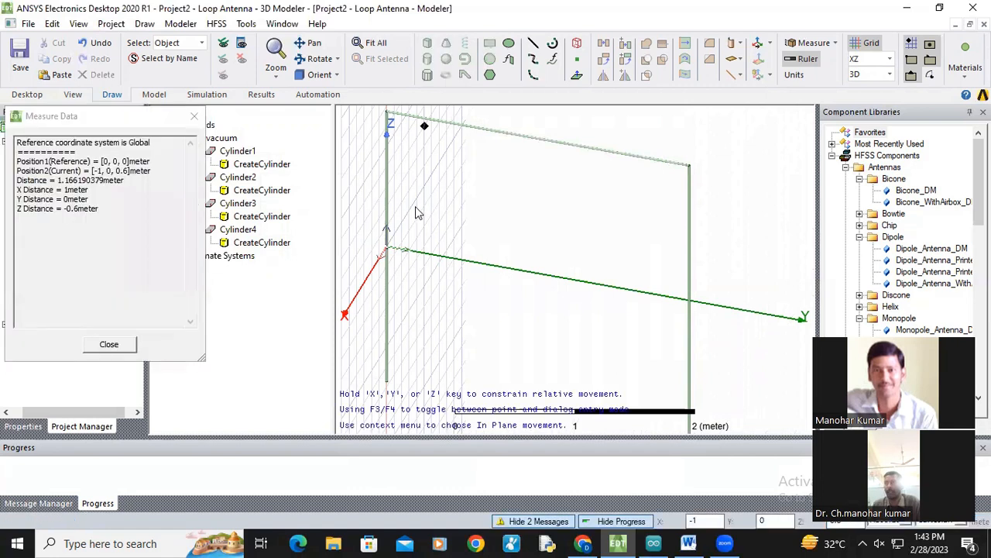
{"action": "left_click", "coordinate": [416, 199]}
{"action": "left_click", "coordinate": [430, 234]}
{"action": "left_click", "coordinate": [671, 259]}
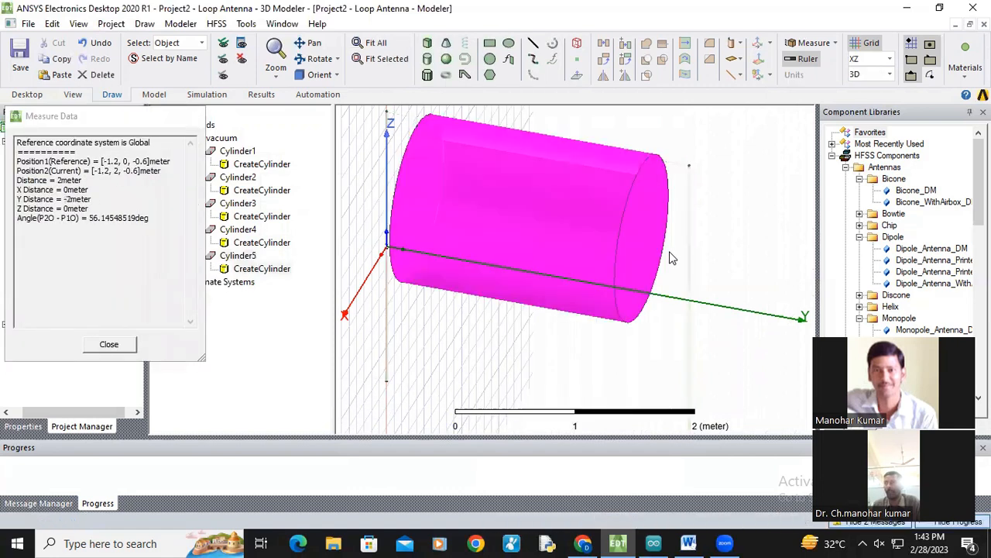
Step: Set the fifth cylinder's center position to 0,0,-1.346, radius to 0.01 m and height to 2.692 m
{"action": "double_click", "coordinate": [263, 269]}
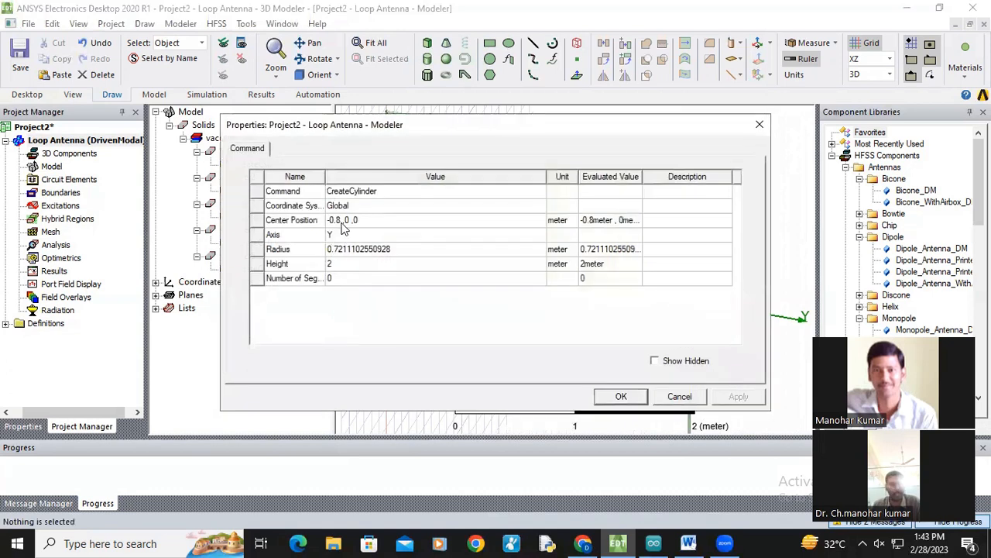
{"action": "left_click", "coordinate": [344, 222]}
{"action": "type", "text": "0,0,-1."}
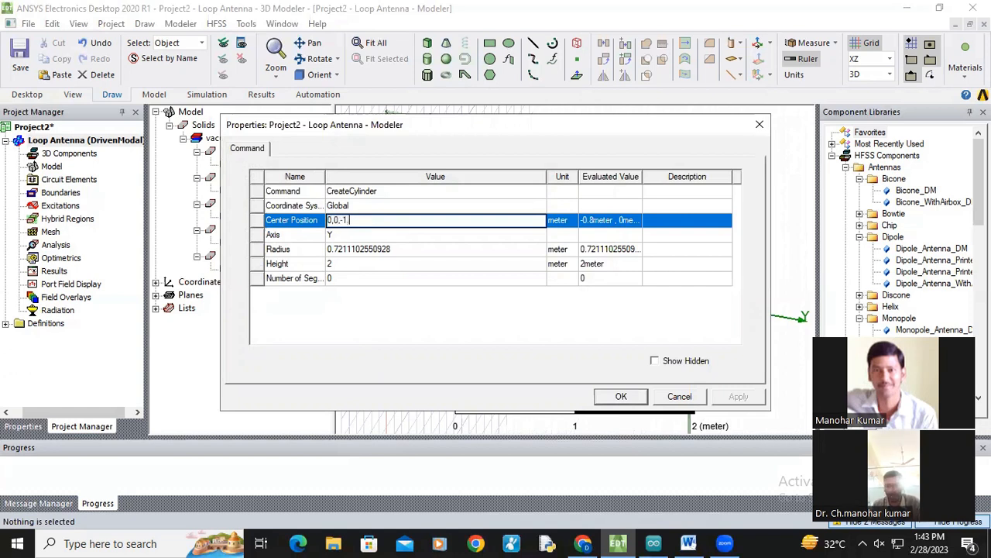
{"action": "type", "text": "346"}
{"action": "left_click", "coordinate": [361, 250]}
{"action": "type", "text": "0.01"}
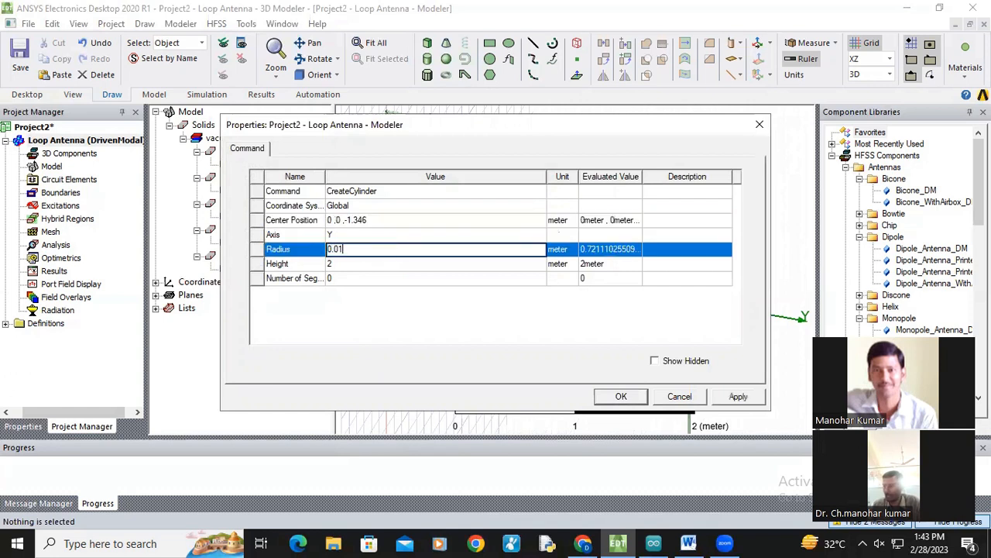
{"action": "left_click", "coordinate": [343, 262]}
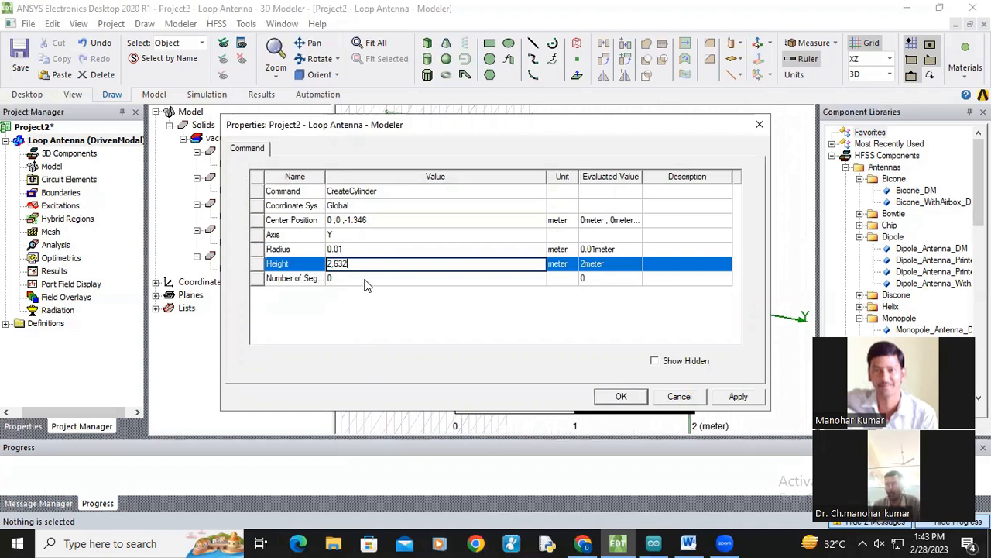
{"action": "type", "text": "2.692"}
{"action": "left_click", "coordinate": [457, 334]}
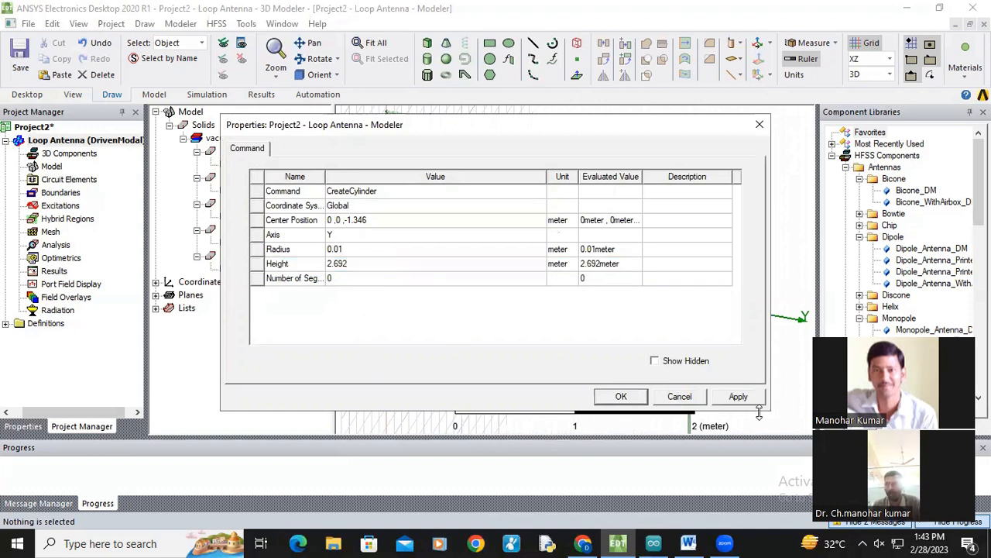
{"action": "left_click", "coordinate": [738, 398]}
{"action": "left_click", "coordinate": [623, 398]}
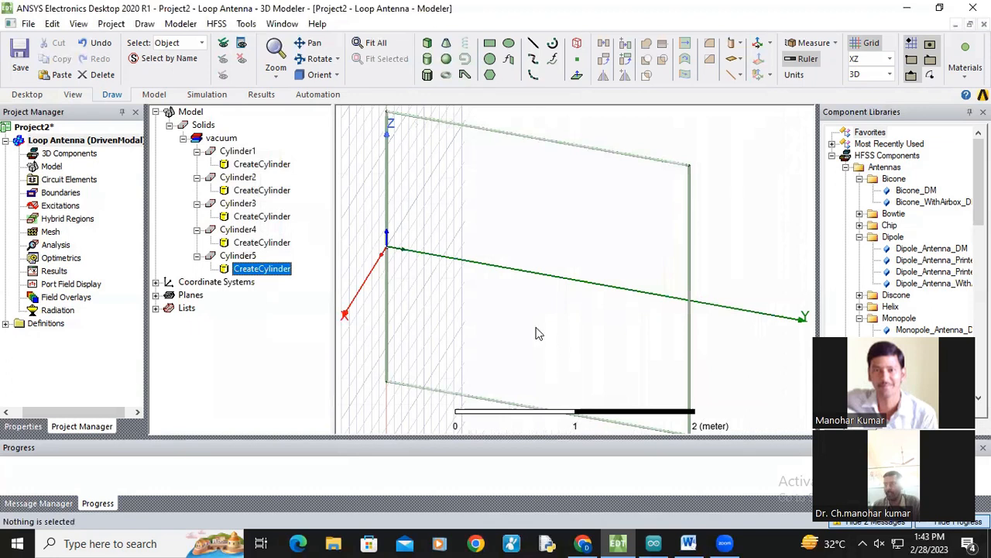
Step: Draw a sixth cylinder along Y near the loop's upper corner, about 0.42 m in radius and 1 m long
{"action": "left_click", "coordinate": [309, 42]}
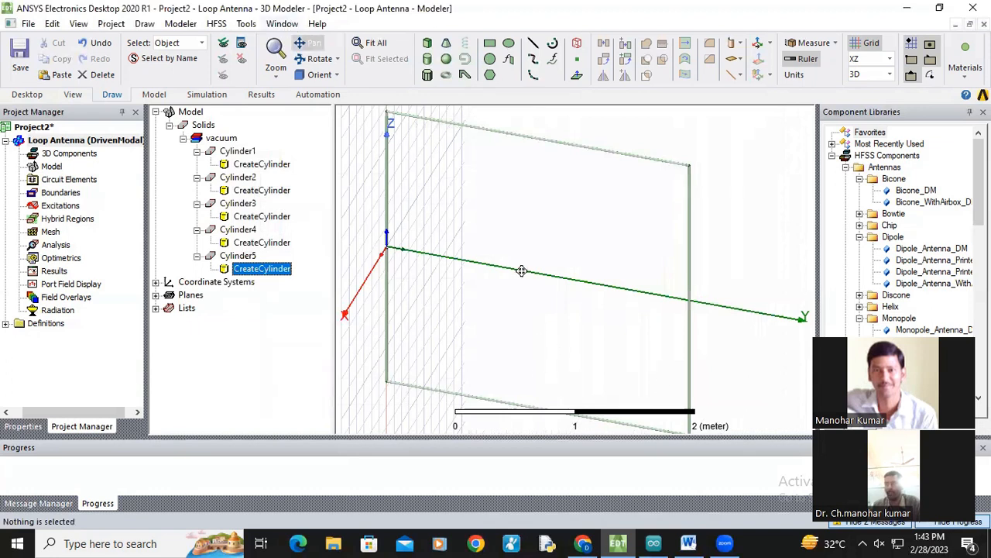
{"action": "left_click_drag", "start_coordinate": [522, 270], "coordinate": [543, 286]}
{"action": "scroll", "coordinate": [534, 243], "scroll_direction": "up", "scroll_amount": 3}
{"action": "left_click_drag", "start_coordinate": [467, 215], "coordinate": [396, 279]}
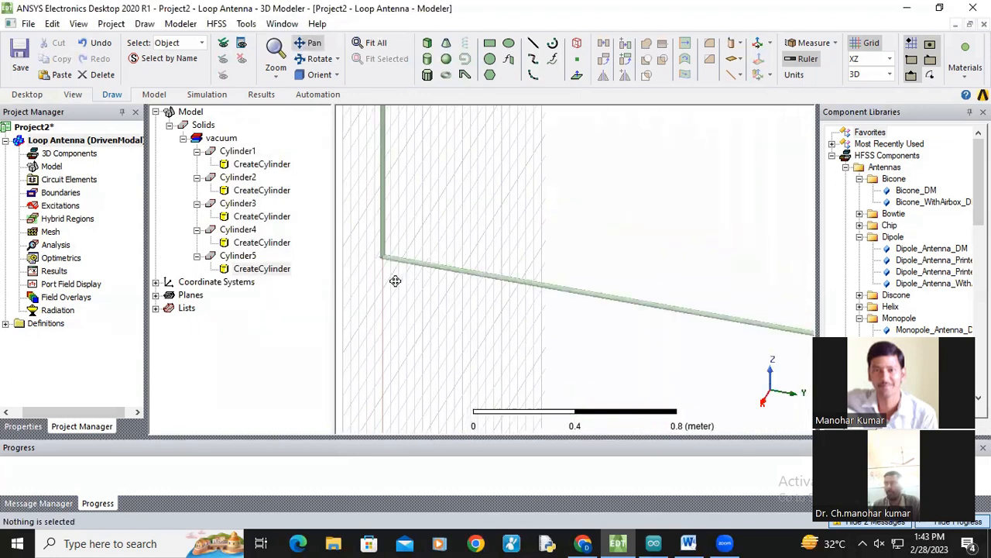
{"action": "left_click_drag", "start_coordinate": [561, 208], "coordinate": [663, 372]}
{"action": "scroll", "coordinate": [622, 232], "scroll_direction": "down", "scroll_amount": 3}
{"action": "left_click_drag", "start_coordinate": [594, 246], "coordinate": [656, 379]}
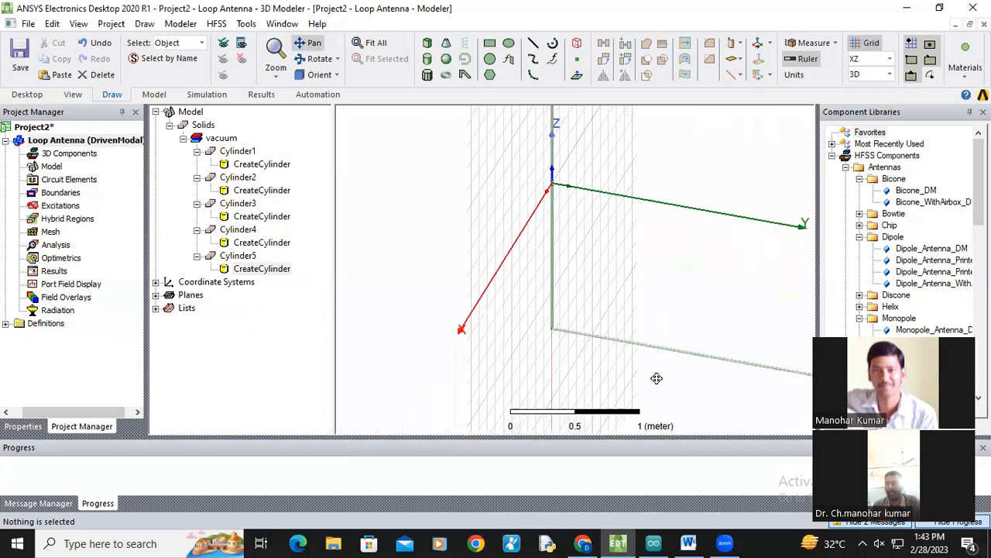
{"action": "scroll", "coordinate": [616, 316], "scroll_direction": "up", "scroll_amount": 2}
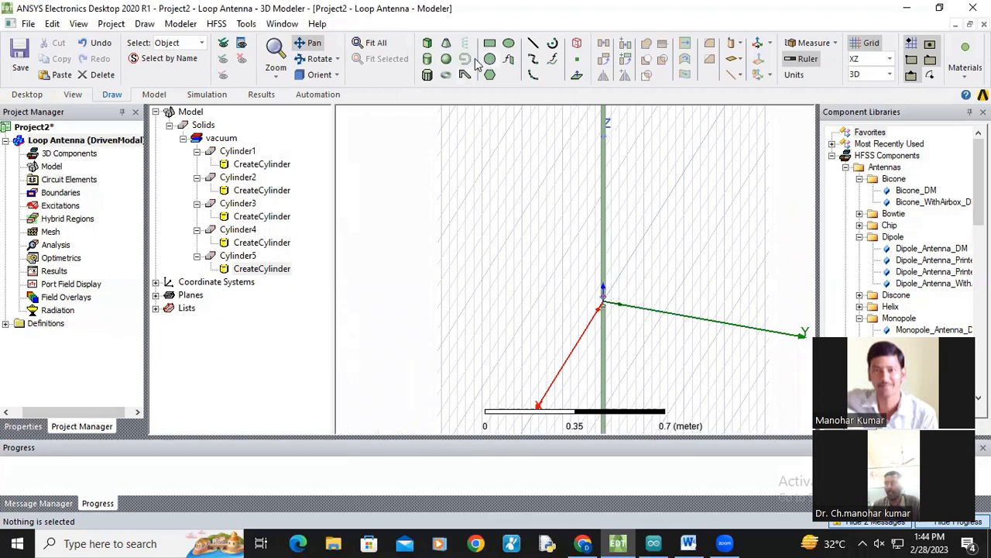
{"action": "left_click", "coordinate": [427, 57]}
{"action": "left_click", "coordinate": [434, 212]}
{"action": "left_click", "coordinate": [467, 227]}
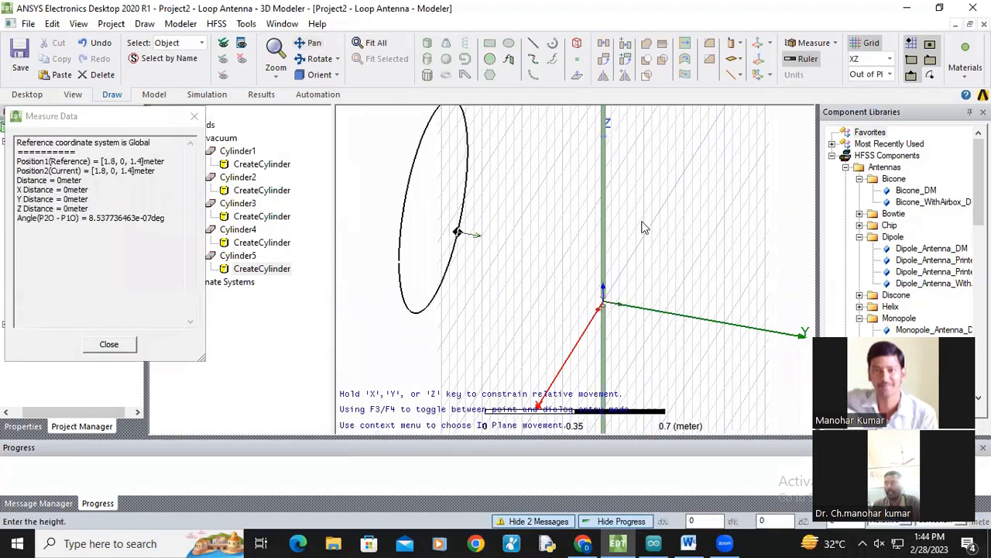
{"action": "left_click", "coordinate": [722, 239]}
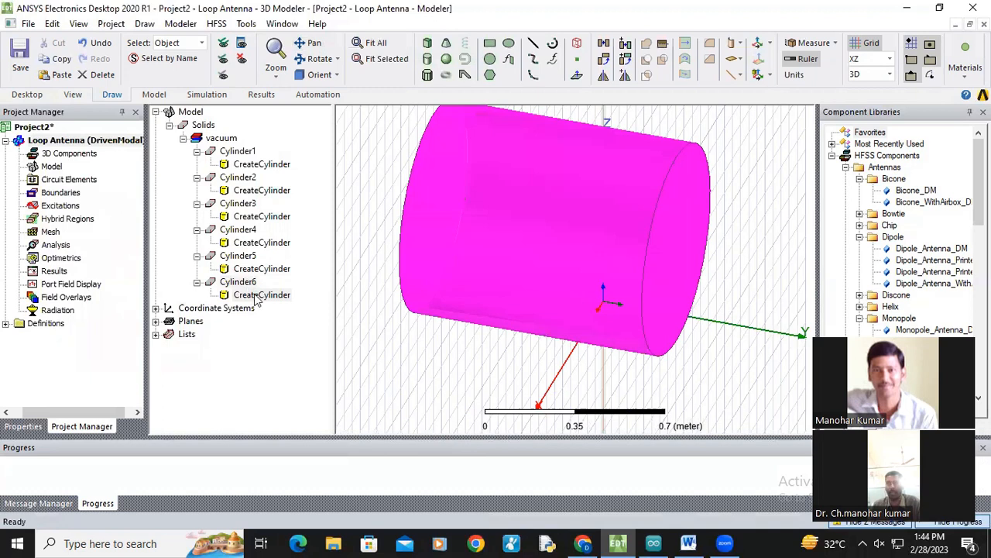
Step: Set the sixth cylinder's center position to 0,0,0.02, radius to 0.01 m and height to -1.743 m
{"action": "double_click", "coordinate": [256, 298]}
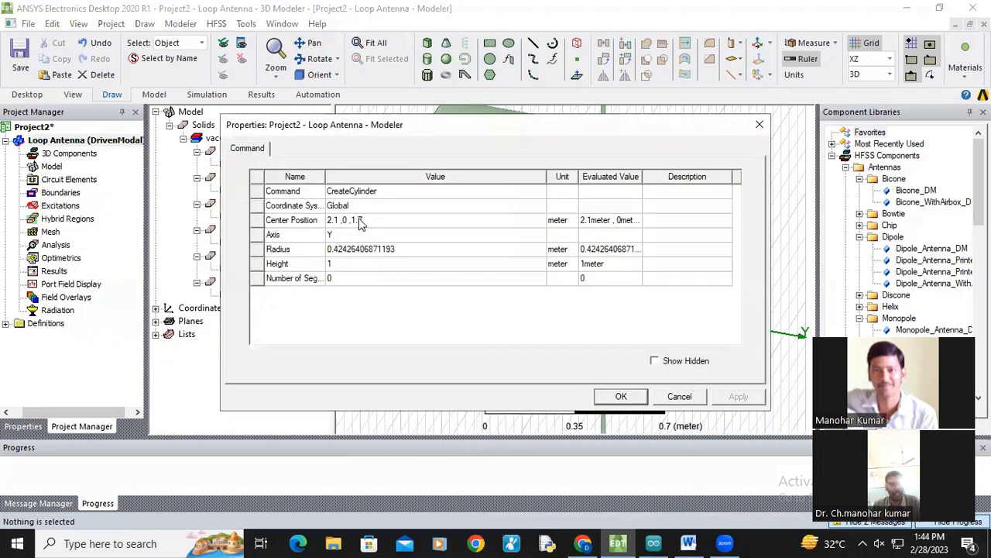
{"action": "left_click", "coordinate": [360, 220]}
{"action": "type", "text": "0"}
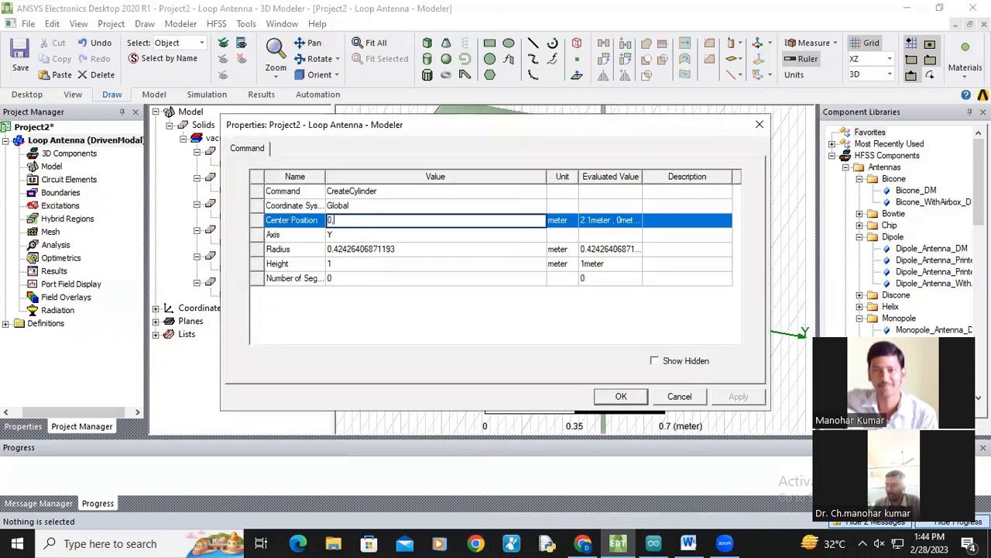
{"action": "type", "text": ",0,0,0.02"}
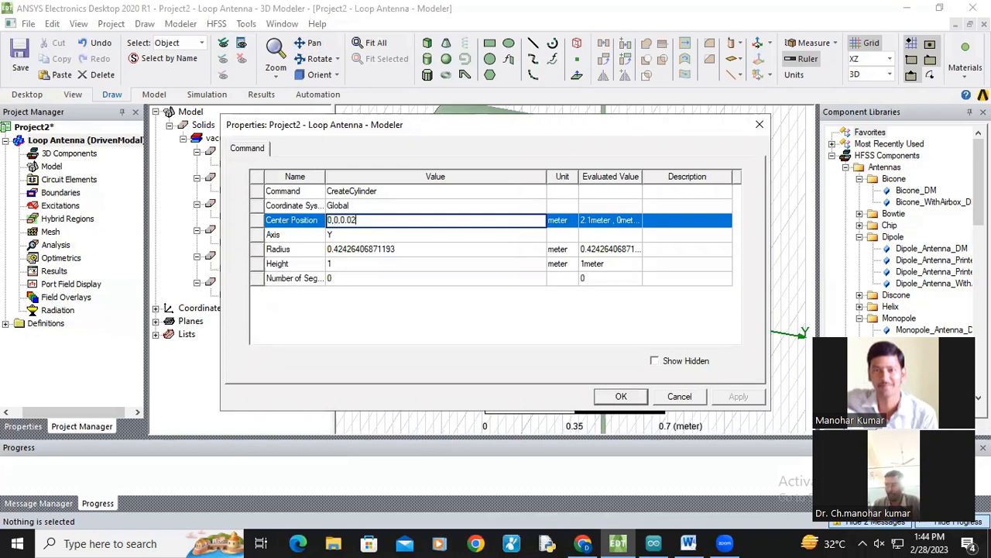
{"action": "left_click", "coordinate": [363, 249]}
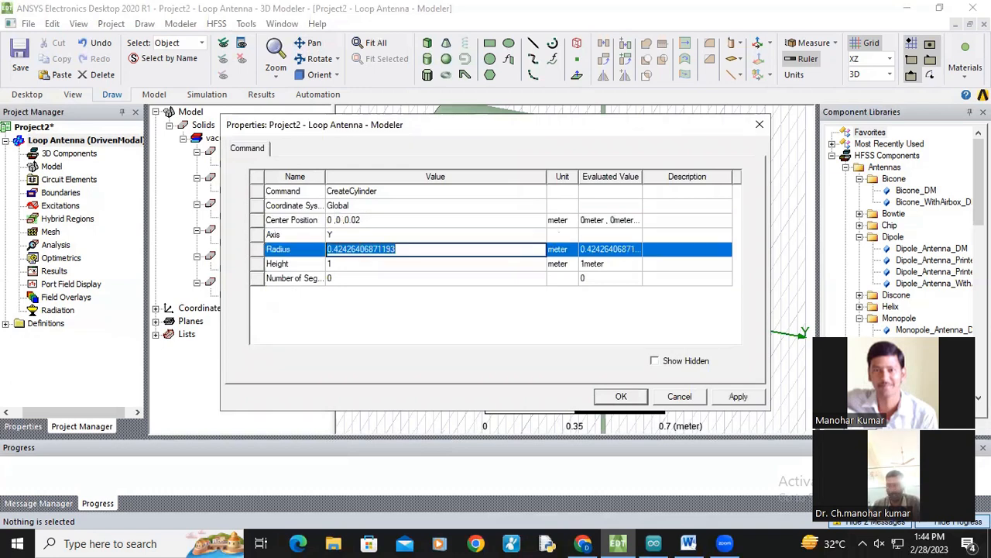
{"action": "type", "text": "0.01"}
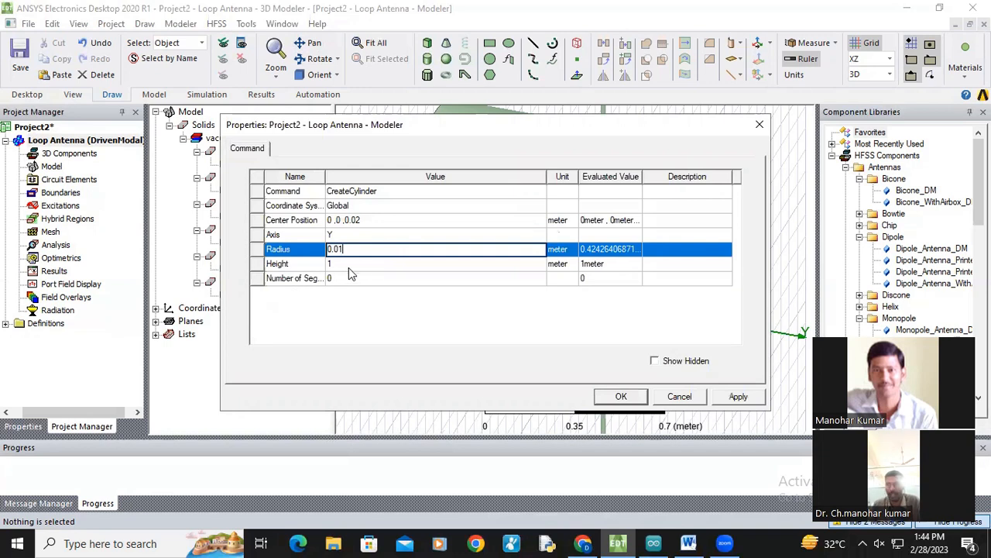
{"action": "left_click", "coordinate": [347, 264]}
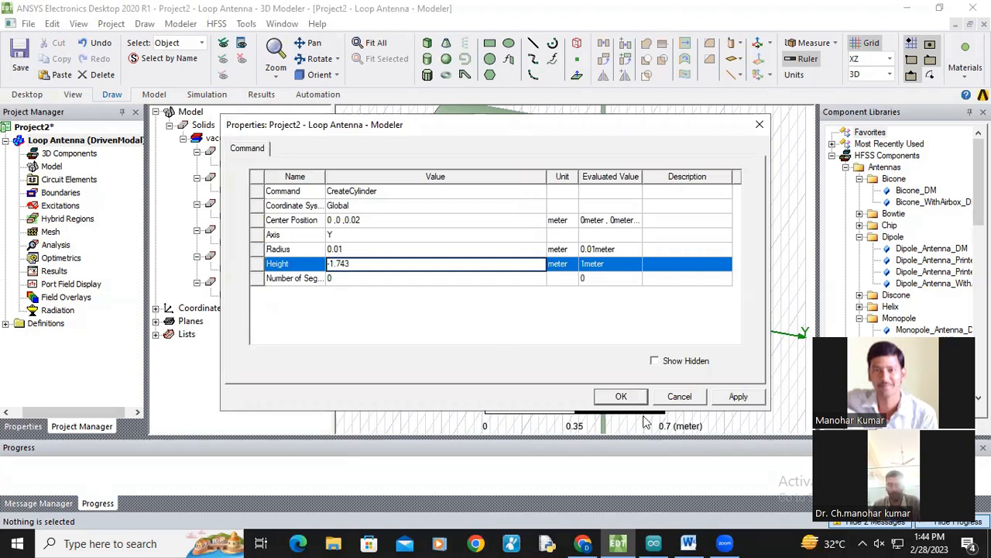
{"action": "left_click", "coordinate": [737, 395]}
{"action": "left_click", "coordinate": [625, 396]}
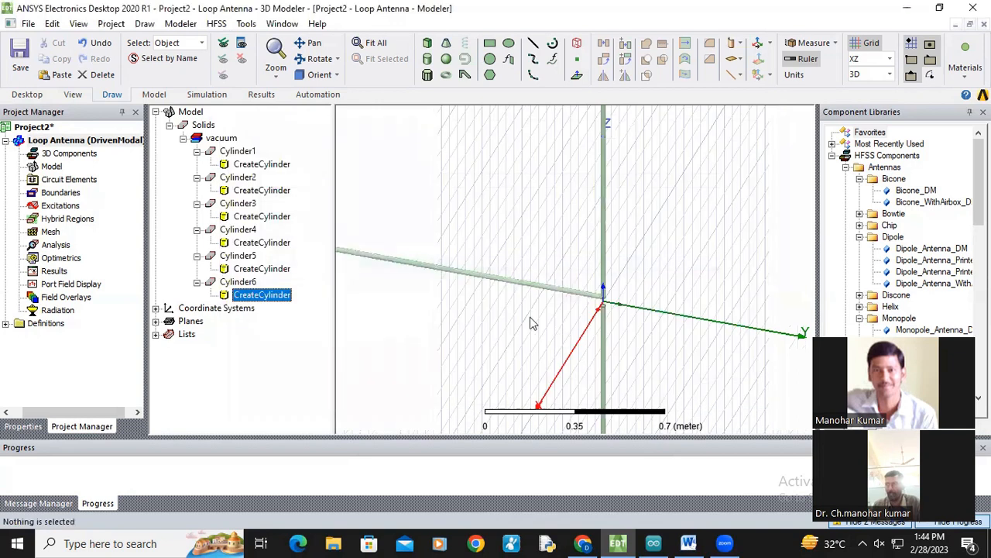
Step: Draw a seventh cylinder along Y beside the sixth, about 0.057 m in radius and 0.46 m long
{"action": "scroll", "coordinate": [508, 287], "scroll_direction": "down", "scroll_amount": 3}
{"action": "left_click_drag", "start_coordinate": [485, 306], "coordinate": [668, 303]}
{"action": "left_click", "coordinate": [308, 42]}
{"action": "scroll", "coordinate": [665, 312], "scroll_direction": "up", "scroll_amount": 5}
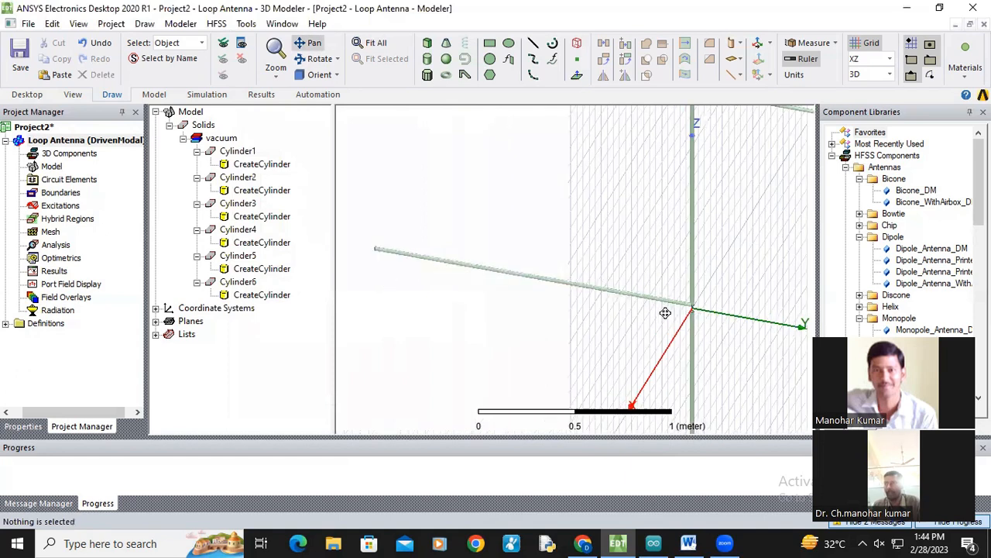
{"action": "scroll", "coordinate": [666, 312], "scroll_direction": "up", "scroll_amount": 3}
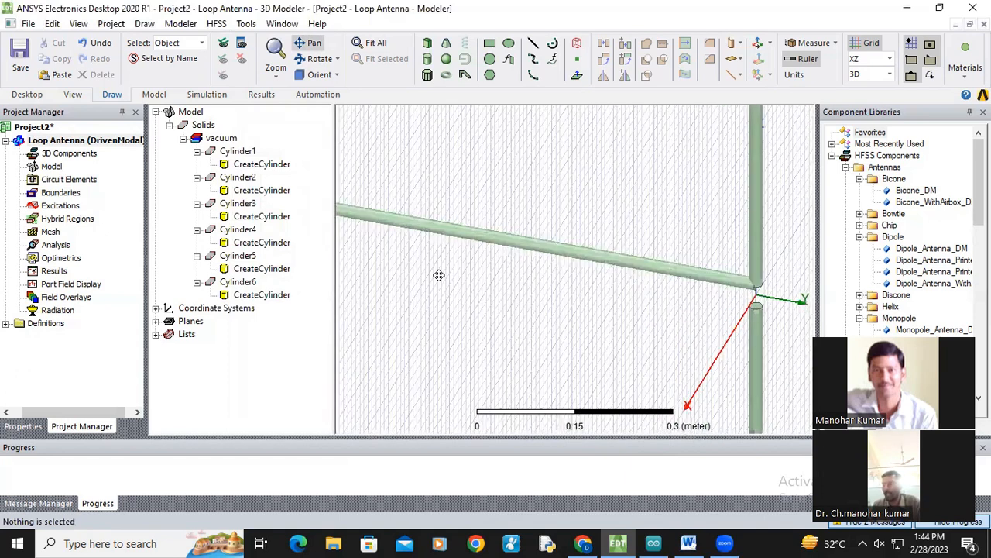
{"action": "left_click", "coordinate": [429, 58]}
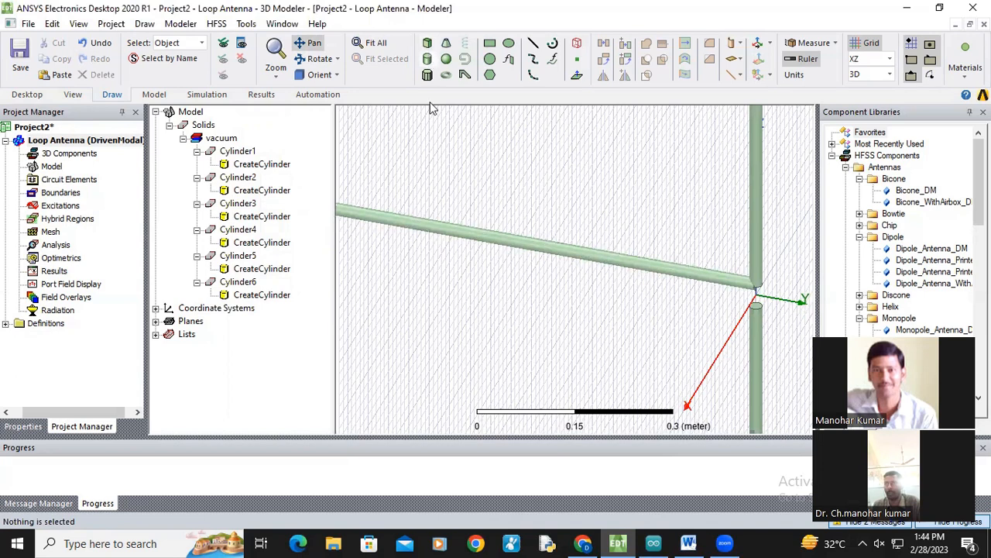
{"action": "left_click", "coordinate": [409, 250]}
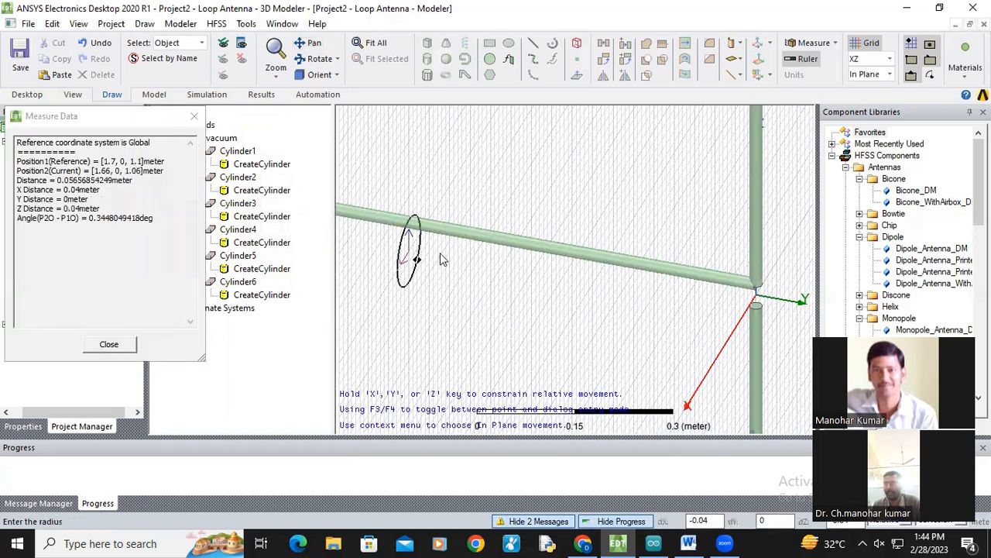
{"action": "left_click", "coordinate": [441, 258]}
{"action": "left_click", "coordinate": [703, 308]}
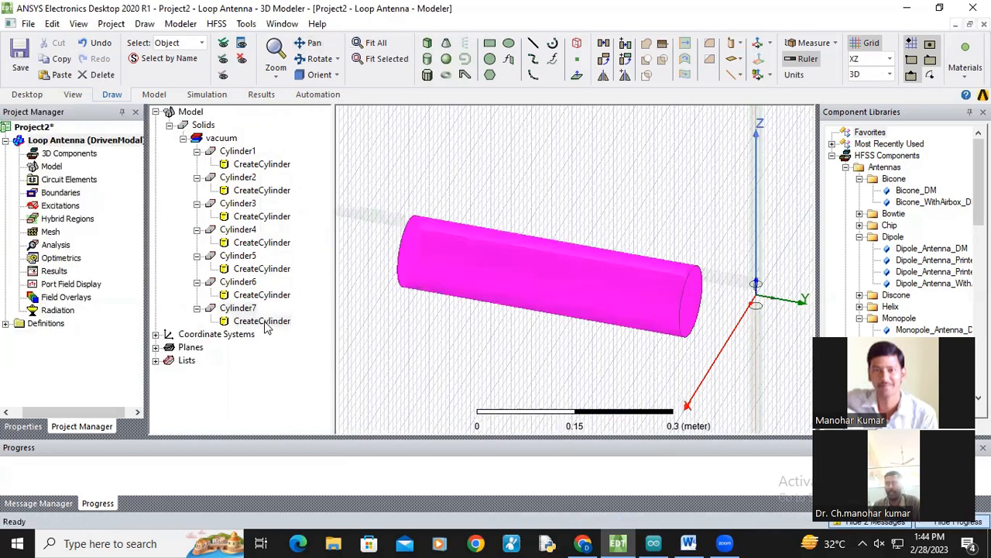
Step: Set the seventh cylinder's center position to 0,0,-0.02, radius to 0.01 m and height to -1.743 m
{"action": "double_click", "coordinate": [267, 321]}
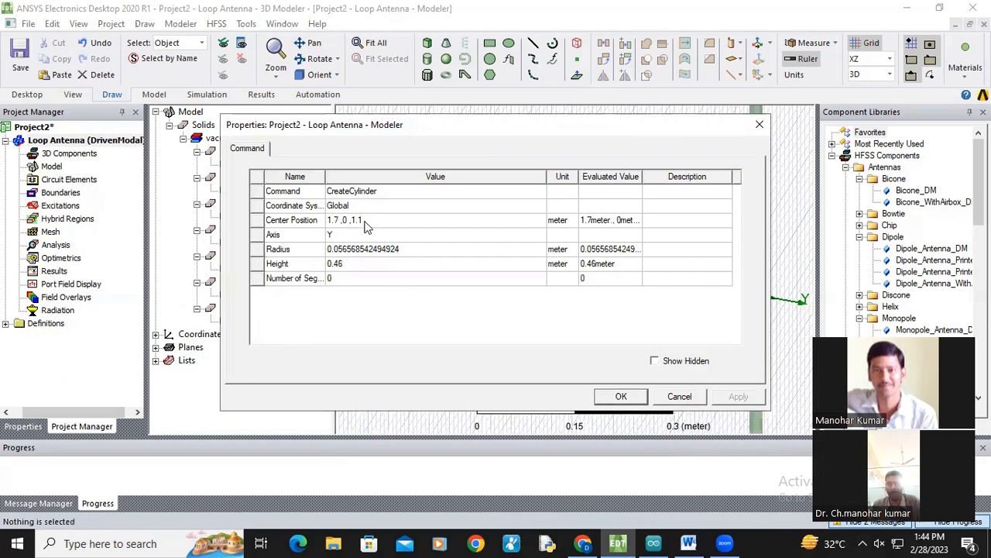
{"action": "left_click", "coordinate": [366, 221]}
{"action": "type", "text": "0,0,-0.02"}
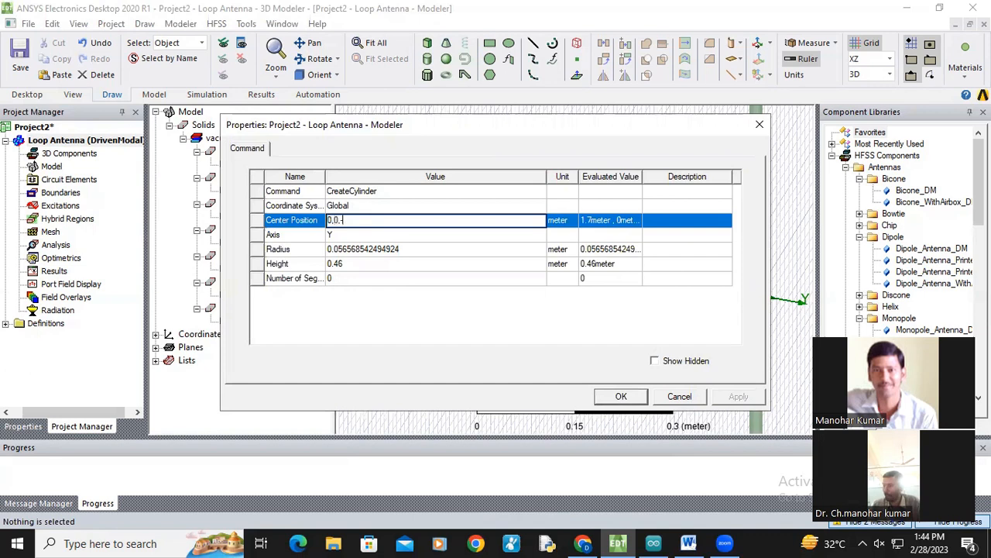
{"action": "left_click", "coordinate": [371, 250]}
{"action": "type", "text": "0.01"}
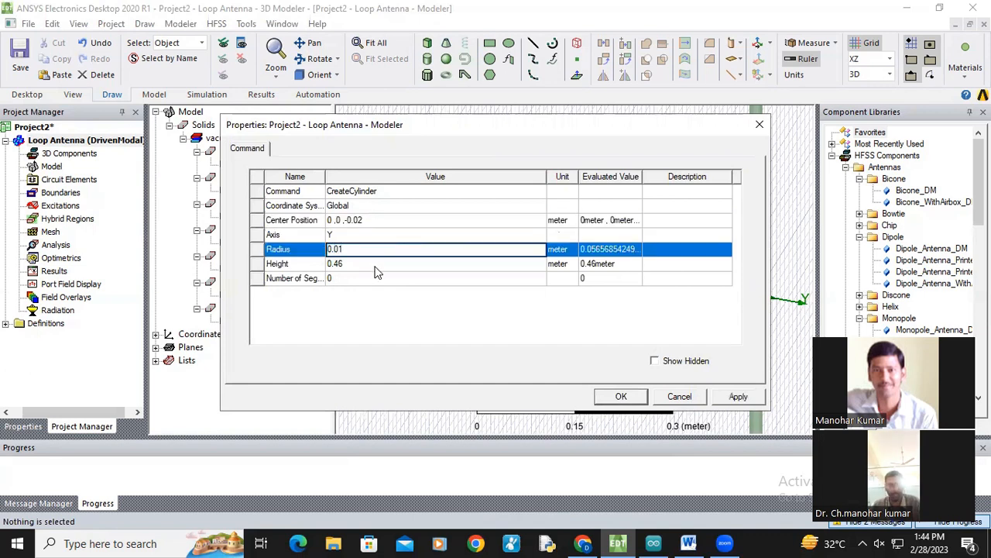
{"action": "left_click", "coordinate": [378, 265]}
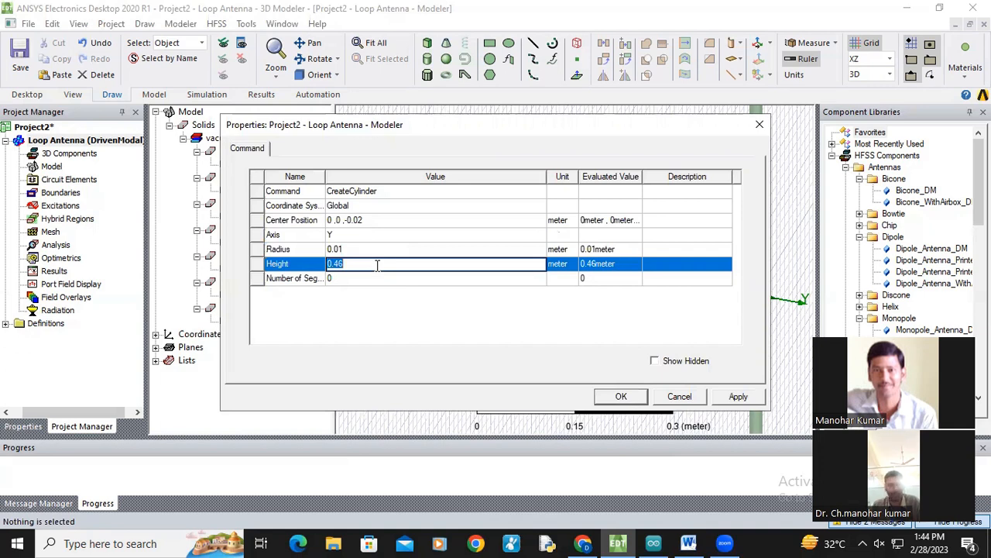
{"action": "type", "text": "-1"}
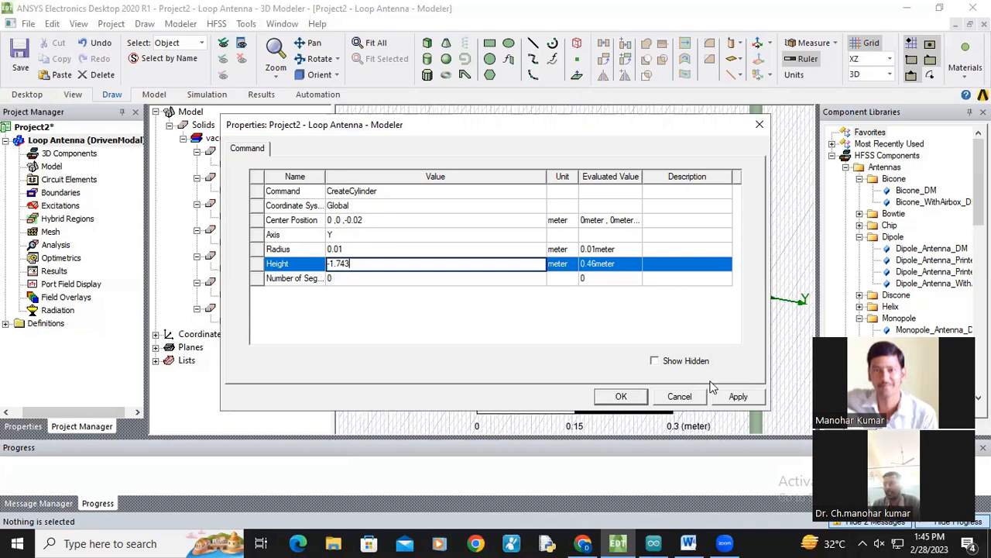
{"action": "left_click", "coordinate": [738, 397]}
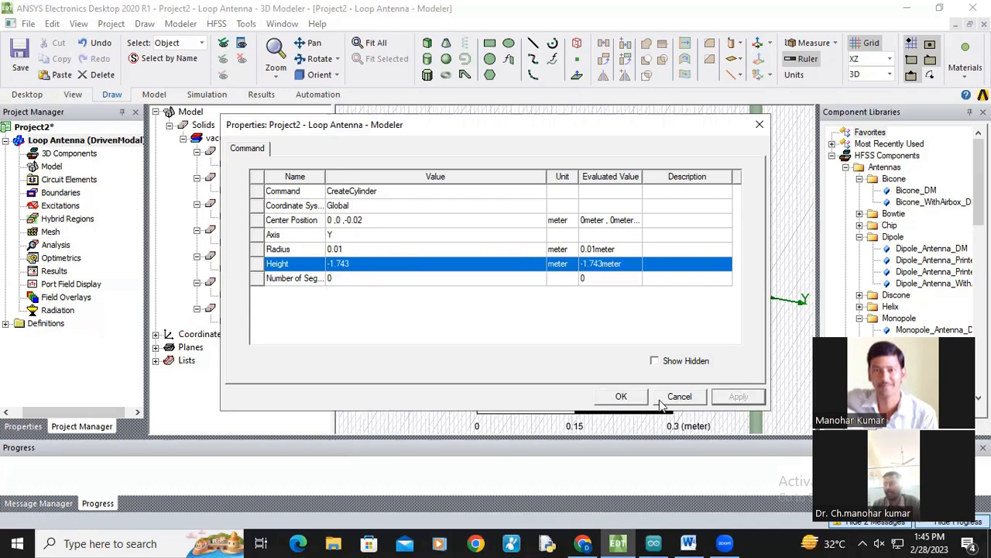
{"action": "left_click", "coordinate": [621, 397]}
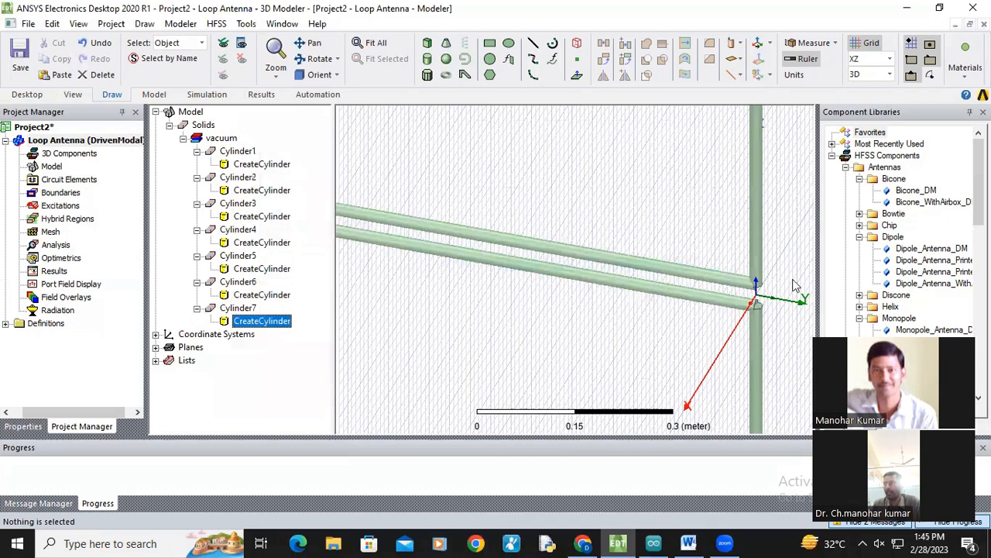
Step: Inspect the free ends of the two parallel feed cylinders
{"action": "scroll", "coordinate": [573, 293], "scroll_direction": "down", "scroll_amount": 1}
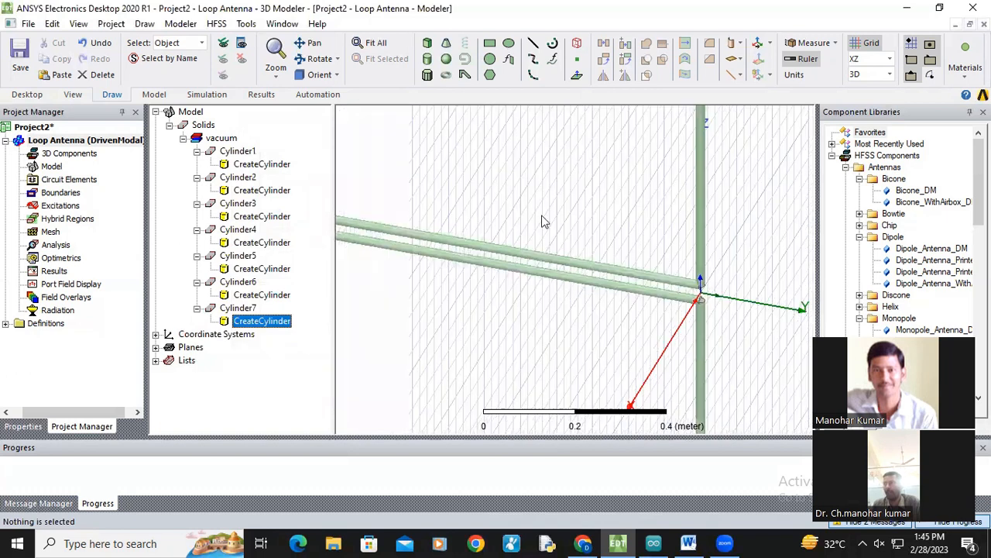
{"action": "scroll", "coordinate": [523, 226], "scroll_direction": "down", "scroll_amount": 1}
{"action": "left_click", "coordinate": [310, 43]}
{"action": "left_click_drag", "start_coordinate": [511, 251], "coordinate": [740, 310]}
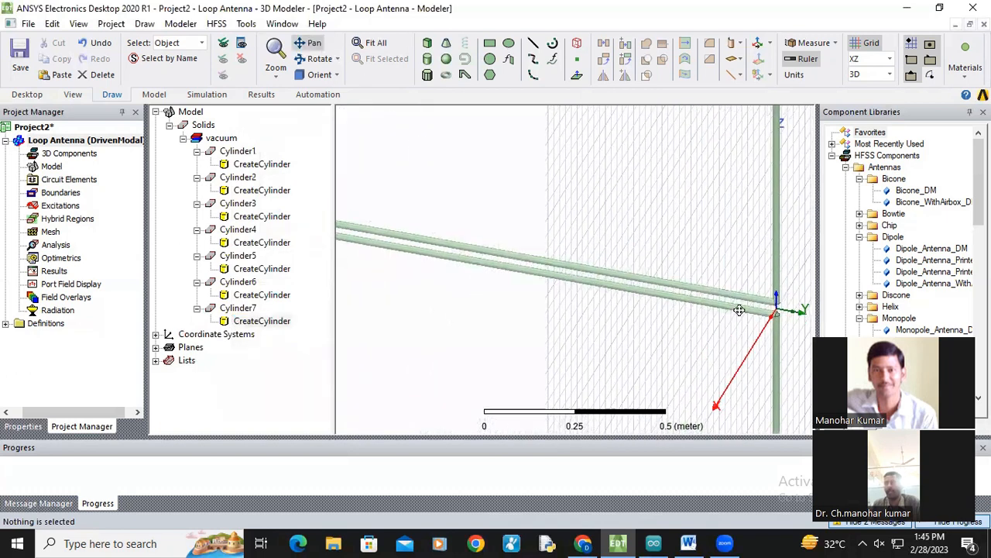
{"action": "left_click_drag", "start_coordinate": [414, 264], "coordinate": [507, 297]}
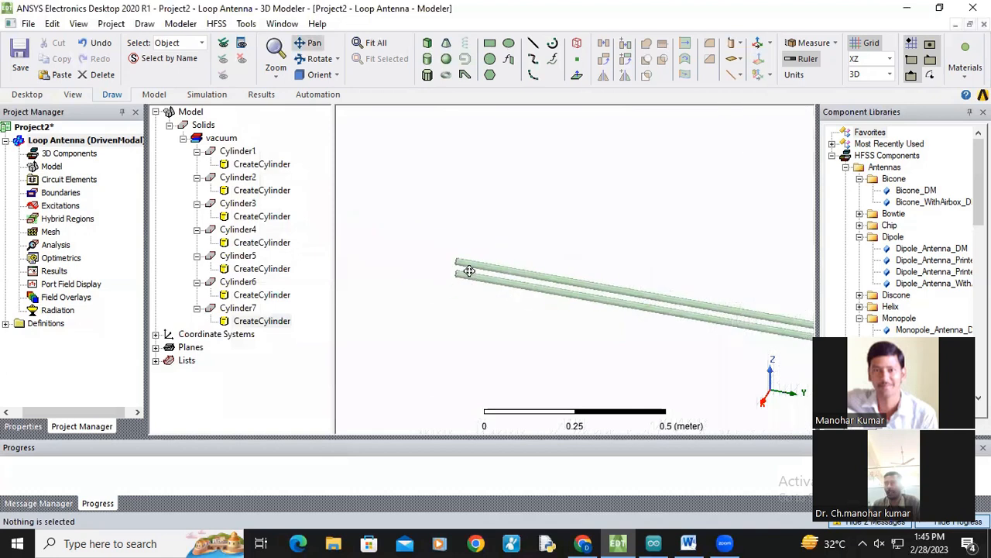
{"action": "scroll", "coordinate": [467, 271], "scroll_direction": "up", "scroll_amount": 3}
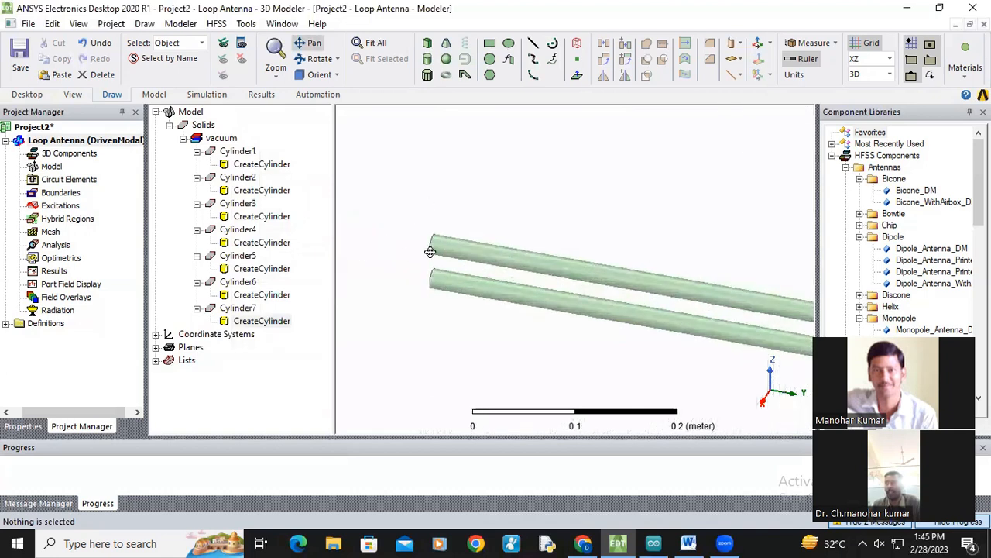
Step: Inspect the joint where the feed line cylinders meet the vertical side of the loop
{"action": "scroll", "coordinate": [430, 252], "scroll_direction": "up", "scroll_amount": 2}
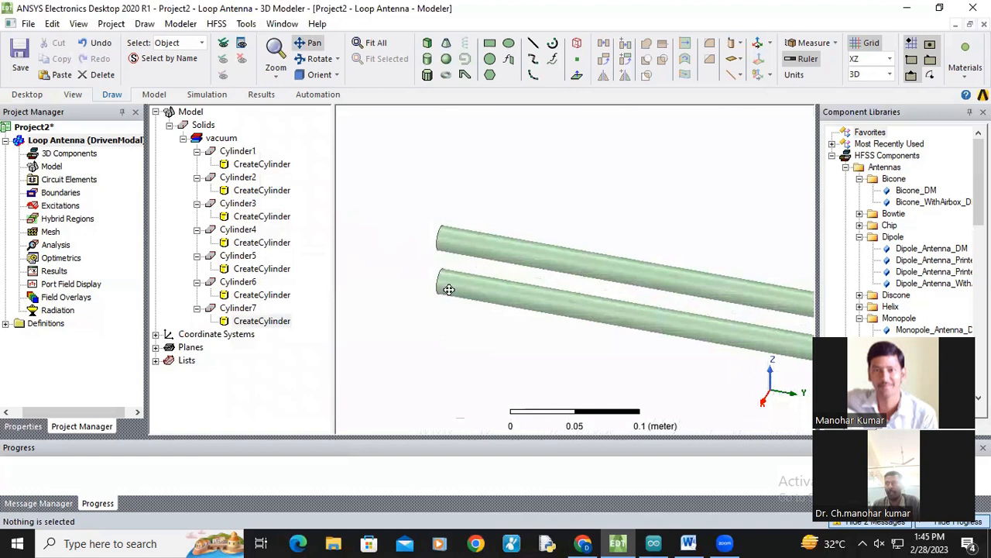
{"action": "scroll", "coordinate": [454, 277], "scroll_direction": "down", "scroll_amount": 3}
{"action": "left_click_drag", "start_coordinate": [611, 261], "coordinate": [525, 254]}
{"action": "scroll", "coordinate": [664, 290], "scroll_direction": "down", "scroll_amount": 3}
{"action": "left_click_drag", "start_coordinate": [701, 316], "coordinate": [611, 281]}
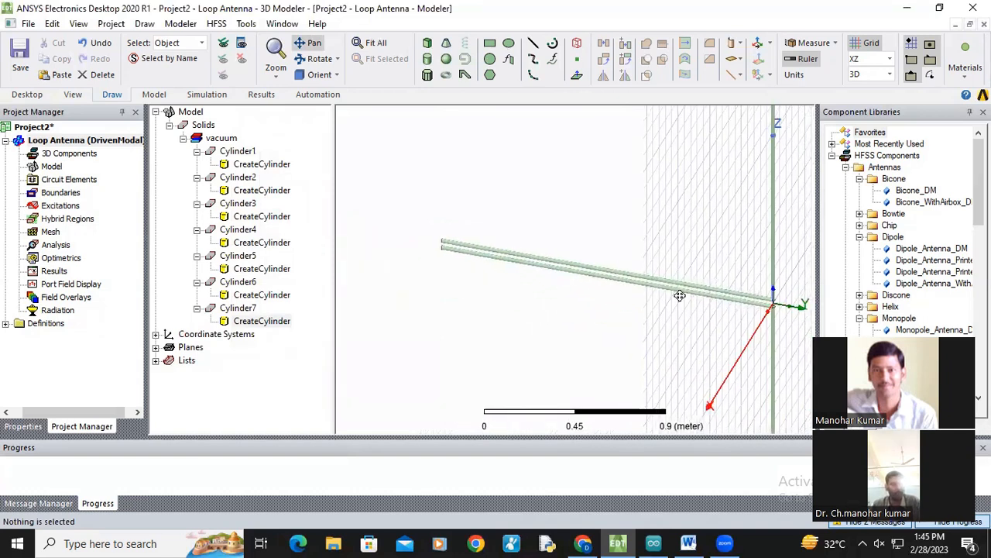
{"action": "left_click_drag", "start_coordinate": [747, 258], "coordinate": [487, 283]}
{"action": "scroll", "coordinate": [537, 166], "scroll_direction": "up", "scroll_amount": 4}
{"action": "left_click_drag", "start_coordinate": [538, 166], "coordinate": [545, 397]}
{"action": "scroll", "coordinate": [507, 271], "scroll_direction": "up", "scroll_amount": 6}
{"action": "scroll", "coordinate": [542, 298], "scroll_direction": "down", "scroll_amount": 1}
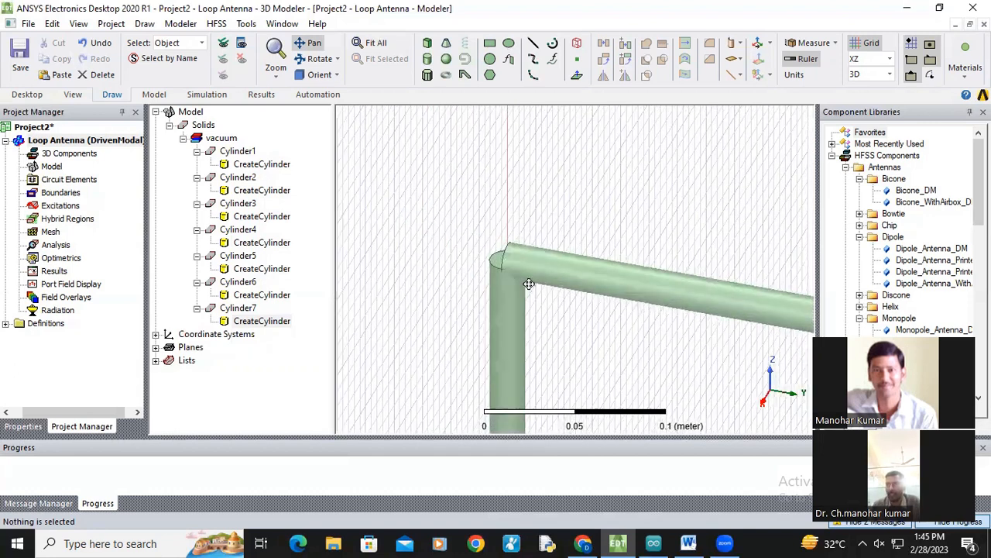
{"action": "scroll", "coordinate": [528, 283], "scroll_direction": "up", "scroll_amount": 1}
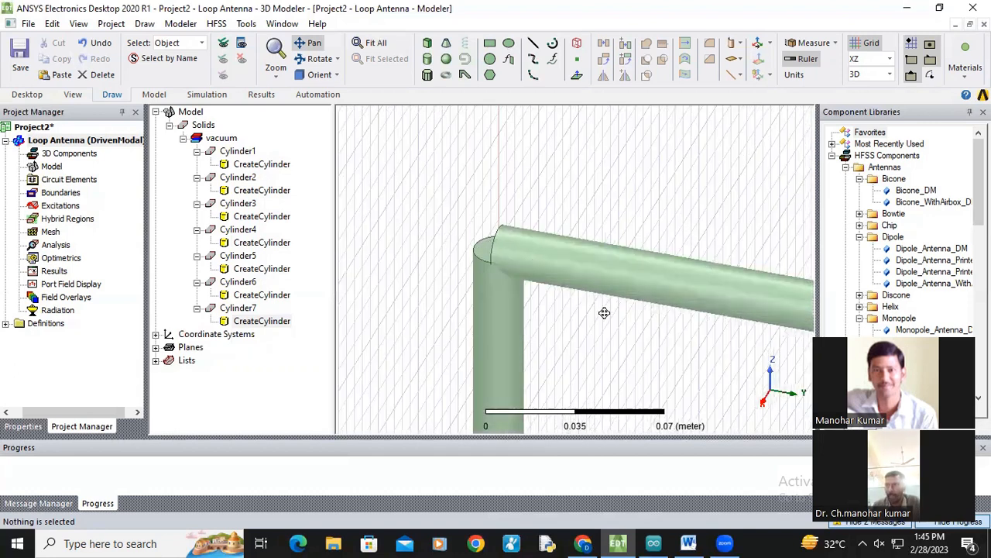
{"action": "scroll", "coordinate": [604, 312], "scroll_direction": "down", "scroll_amount": 4}
{"action": "scroll", "coordinate": [316, 182], "scroll_direction": "down", "scroll_amount": 1}
{"action": "left_click_drag", "start_coordinate": [316, 182], "coordinate": [299, 177]}
{"action": "scroll", "coordinate": [692, 217], "scroll_direction": "down", "scroll_amount": 1}
{"action": "left_click_drag", "start_coordinate": [676, 232], "coordinate": [395, 230]}
{"action": "scroll", "coordinate": [713, 274], "scroll_direction": "down", "scroll_amount": 1}
{"action": "left_click_drag", "start_coordinate": [759, 295], "coordinate": [524, 277]}
{"action": "scroll", "coordinate": [570, 270], "scroll_direction": "up", "scroll_amount": 3}
{"action": "scroll", "coordinate": [560, 241], "scroll_direction": "up", "scroll_amount": 3}
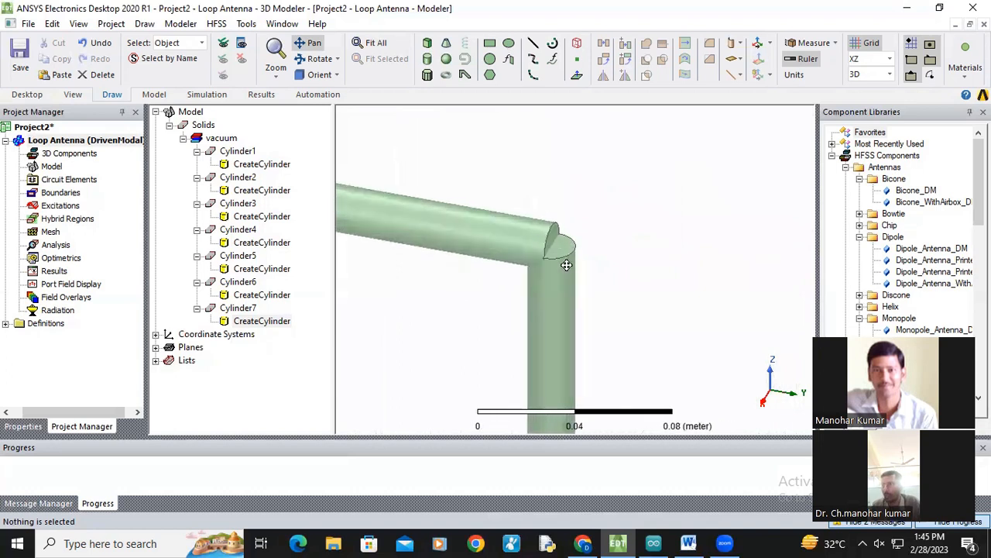
{"action": "scroll", "coordinate": [561, 252], "scroll_direction": "up", "scroll_amount": 3}
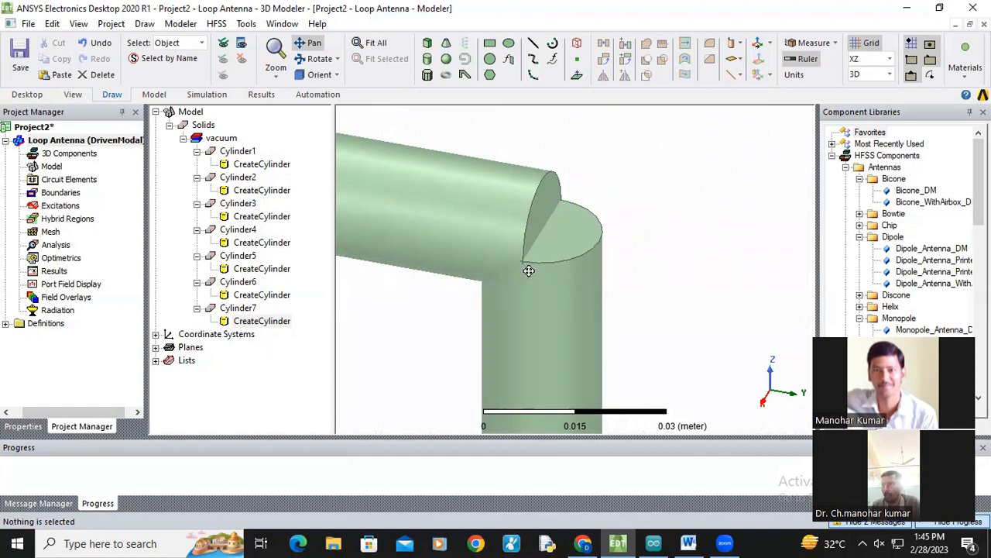
{"action": "scroll", "coordinate": [527, 269], "scroll_direction": "down", "scroll_amount": 5}
{"action": "scroll", "coordinate": [528, 272], "scroll_direction": "down", "scroll_amount": 10}
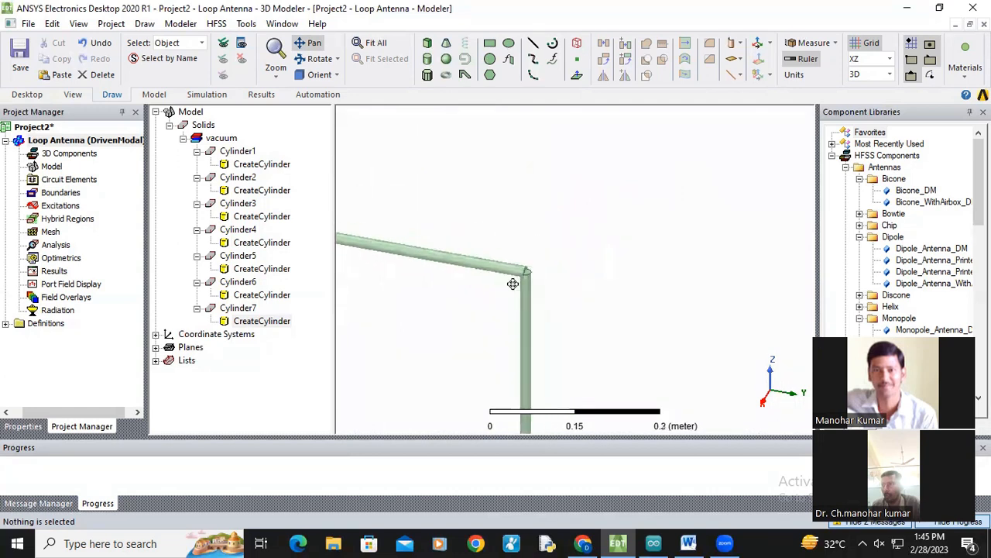
Step: Inspect the upper corner where the top cylinder meets the vertical side of the loop
{"action": "left_click_drag", "start_coordinate": [534, 294], "coordinate": [660, 255]}
{"action": "scroll", "coordinate": [621, 267], "scroll_direction": "down", "scroll_amount": 1}
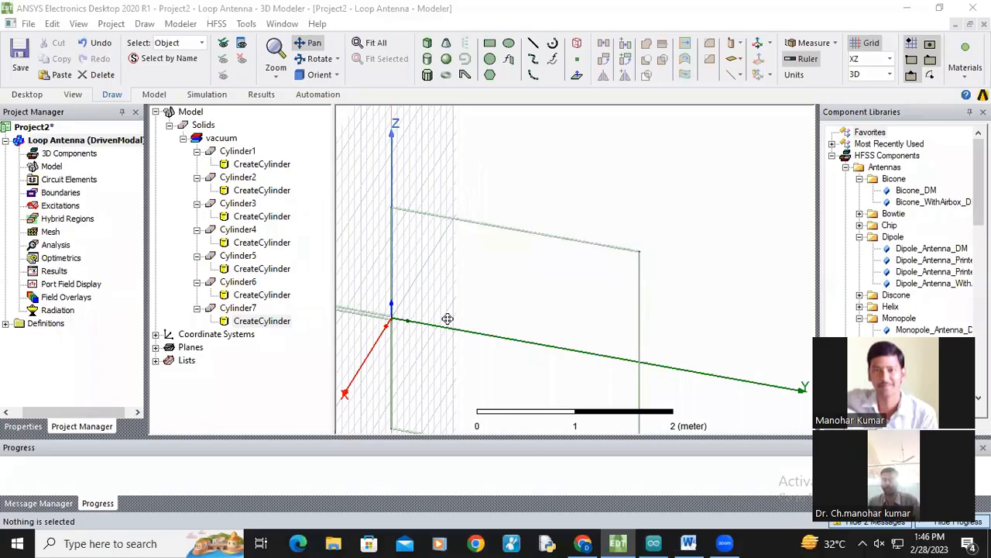
{"action": "scroll", "coordinate": [448, 319], "scroll_direction": "up", "scroll_amount": 5}
{"action": "left_click_drag", "start_coordinate": [718, 238], "coordinate": [594, 260]}
{"action": "scroll", "coordinate": [640, 248], "scroll_direction": "up", "scroll_amount": 3}
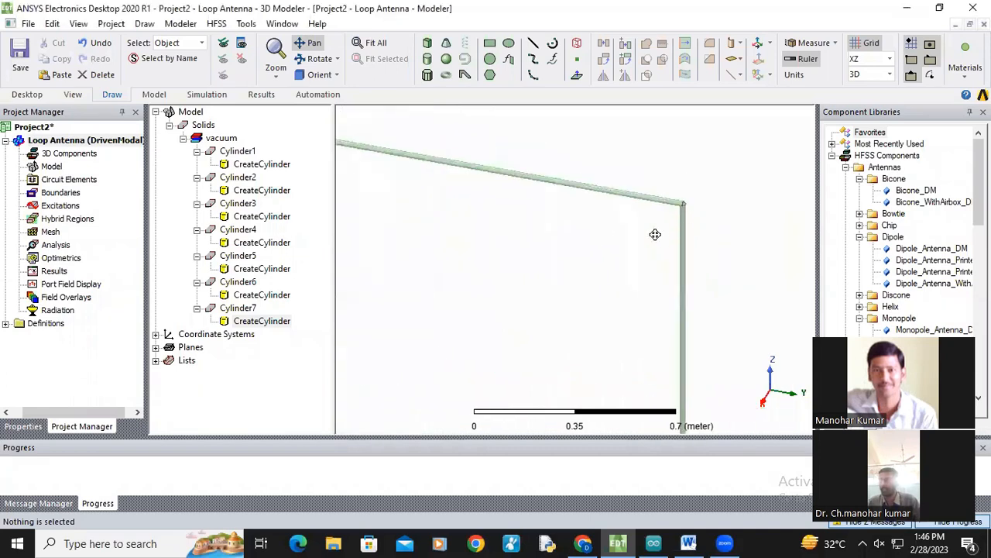
{"action": "scroll", "coordinate": [651, 229], "scroll_direction": "up", "scroll_amount": 4}
{"action": "left_click_drag", "start_coordinate": [612, 218], "coordinate": [590, 255]}
{"action": "scroll", "coordinate": [605, 256], "scroll_direction": "up", "scroll_amount": 3}
{"action": "scroll", "coordinate": [592, 246], "scroll_direction": "up", "scroll_amount": 2}
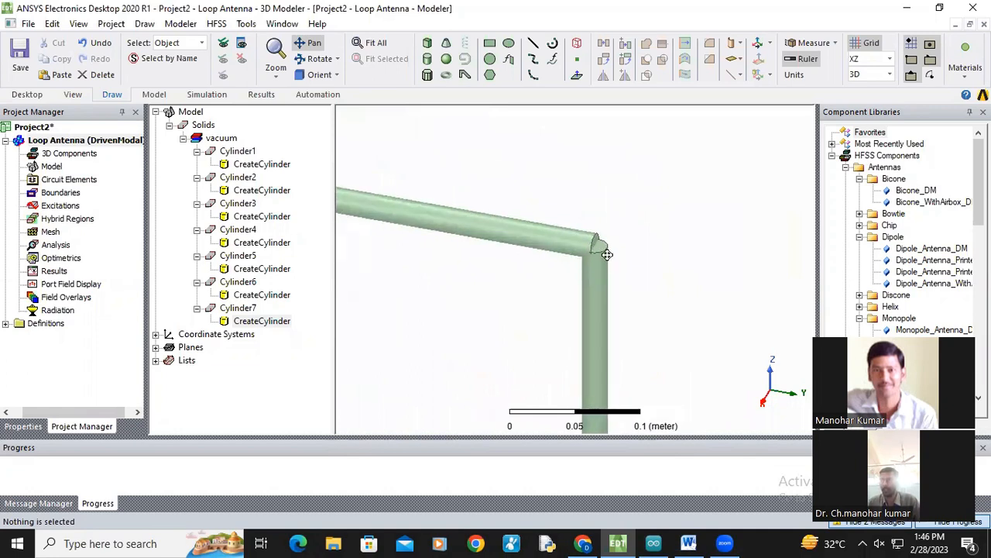
{"action": "scroll", "coordinate": [601, 250], "scroll_direction": "up", "scroll_amount": 1}
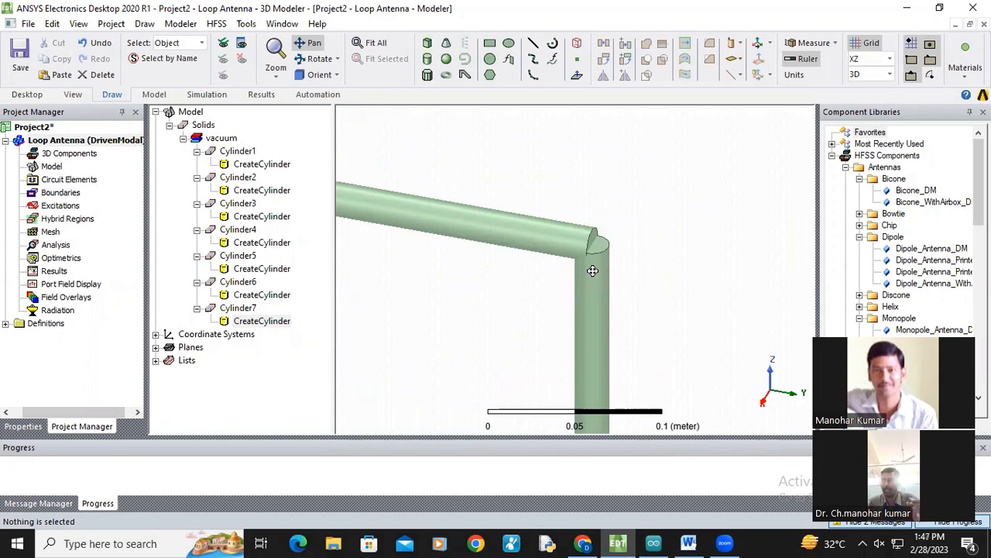
{"action": "scroll", "coordinate": [573, 279], "scroll_direction": "down", "scroll_amount": 1}
{"action": "scroll", "coordinate": [488, 272], "scroll_direction": "down", "scroll_amount": 1}
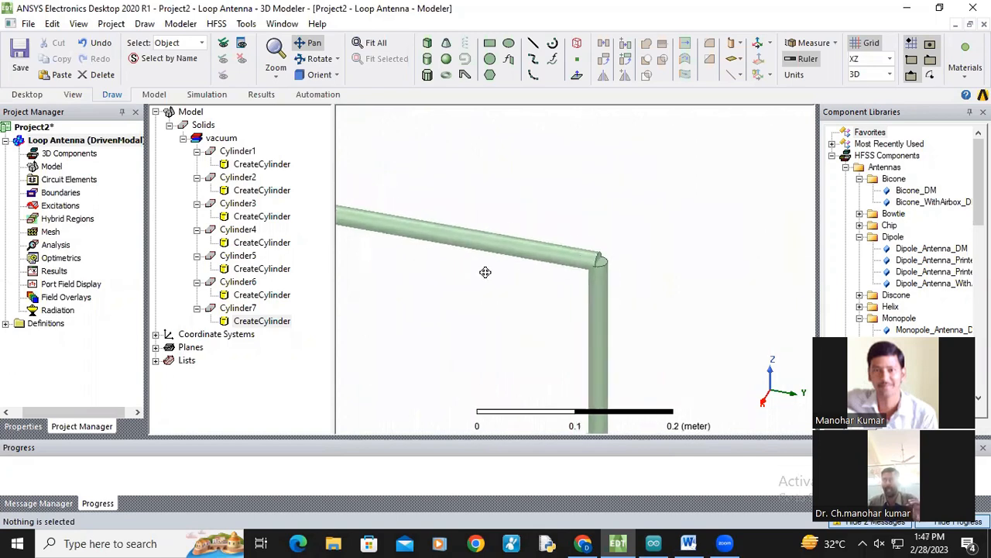
{"action": "left_click_drag", "start_coordinate": [486, 272], "coordinate": [511, 272]}
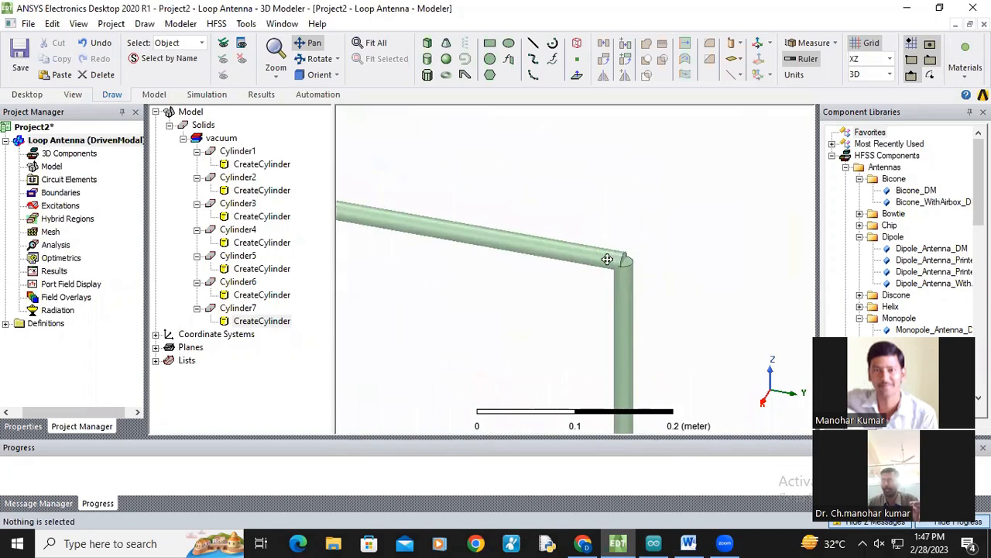
{"action": "scroll", "coordinate": [503, 294], "scroll_direction": "down", "scroll_amount": 1}
{"action": "scroll", "coordinate": [757, 290], "scroll_direction": "down", "scroll_amount": 2}
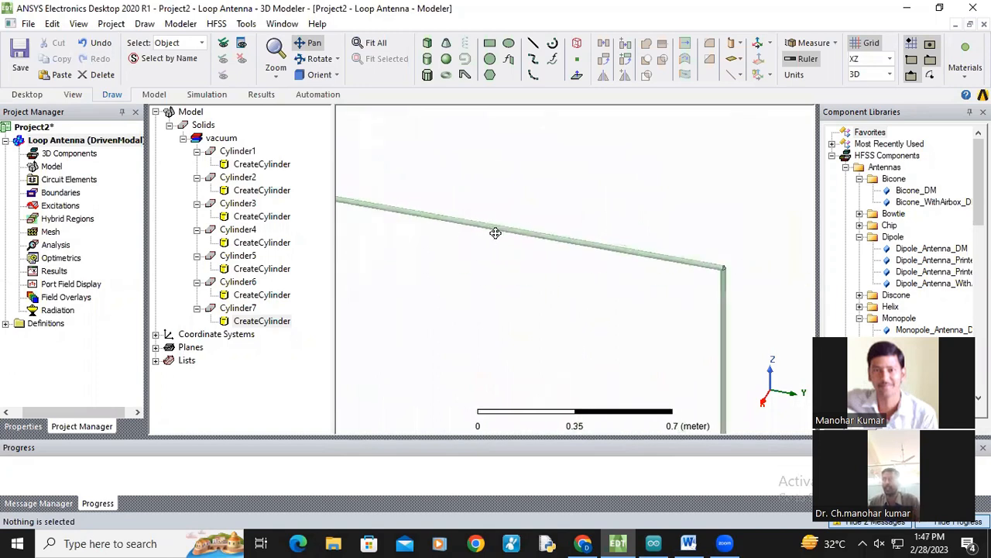
{"action": "scroll", "coordinate": [496, 233], "scroll_direction": "down", "scroll_amount": 1}
{"action": "left_click_drag", "start_coordinate": [534, 217], "coordinate": [708, 287]}
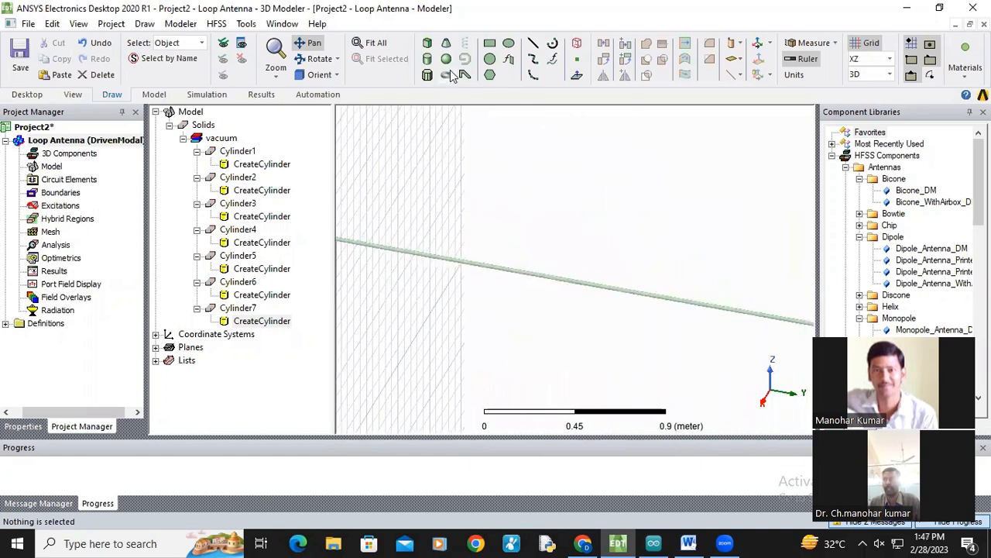
Step: Draw a sphere about 0.36 m in radius near the end of the feed line
{"action": "left_click", "coordinate": [446, 59]}
{"action": "left_click", "coordinate": [454, 224]}
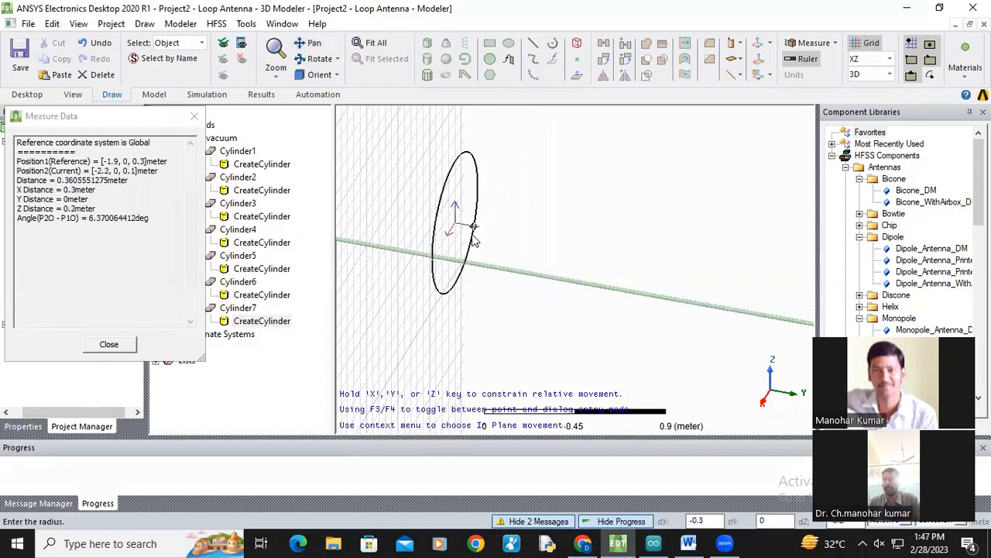
{"action": "left_click", "coordinate": [497, 232]}
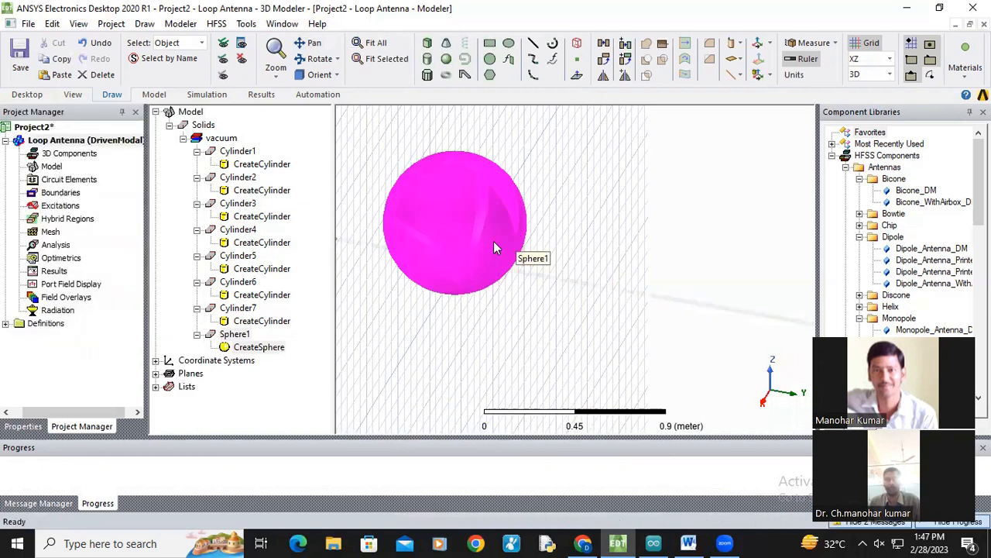
Step: Set the sphere's center position to 0,0,1.346 and its radius to 0.01 m
{"action": "double_click", "coordinate": [248, 348]}
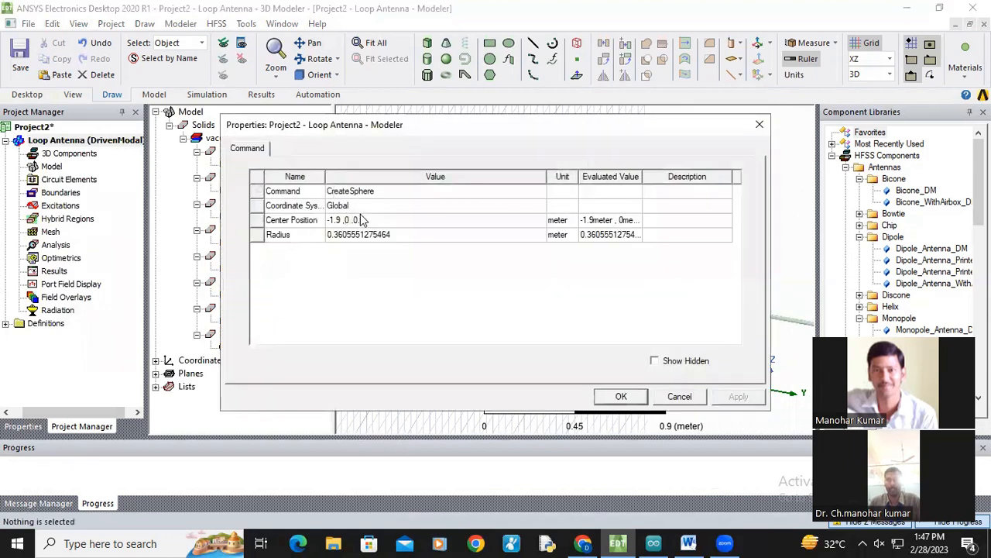
{"action": "left_click", "coordinate": [363, 221]}
{"action": "type", "text": "0"}
{"action": "type", "text": ".0"}
{"action": "type", "text": ",1.346"}
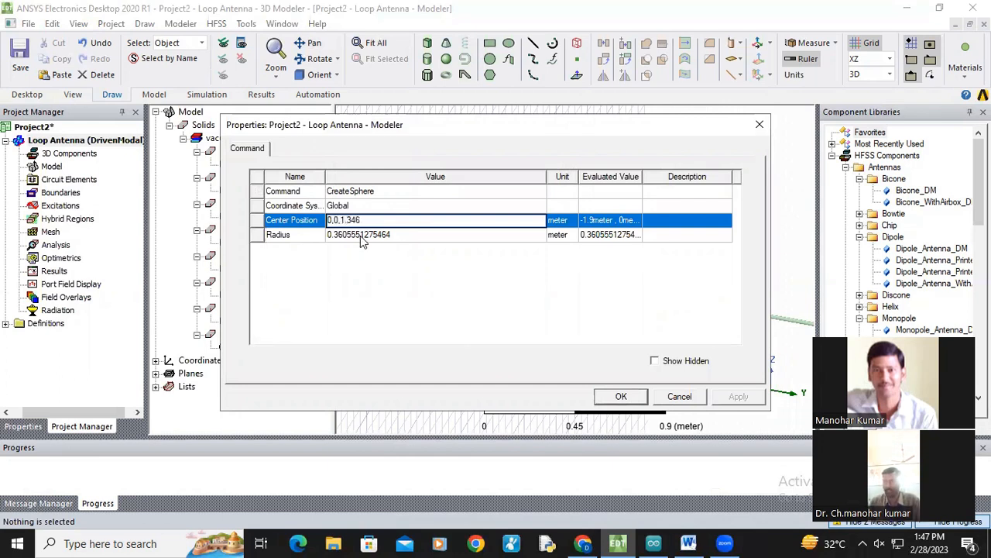
{"action": "left_click", "coordinate": [361, 235]}
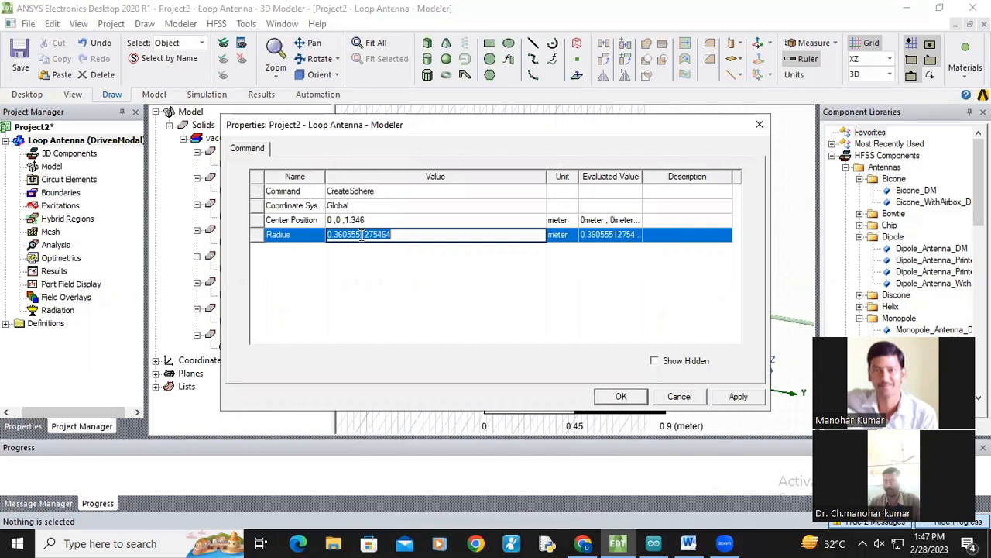
{"action": "type", "text": "0.01"}
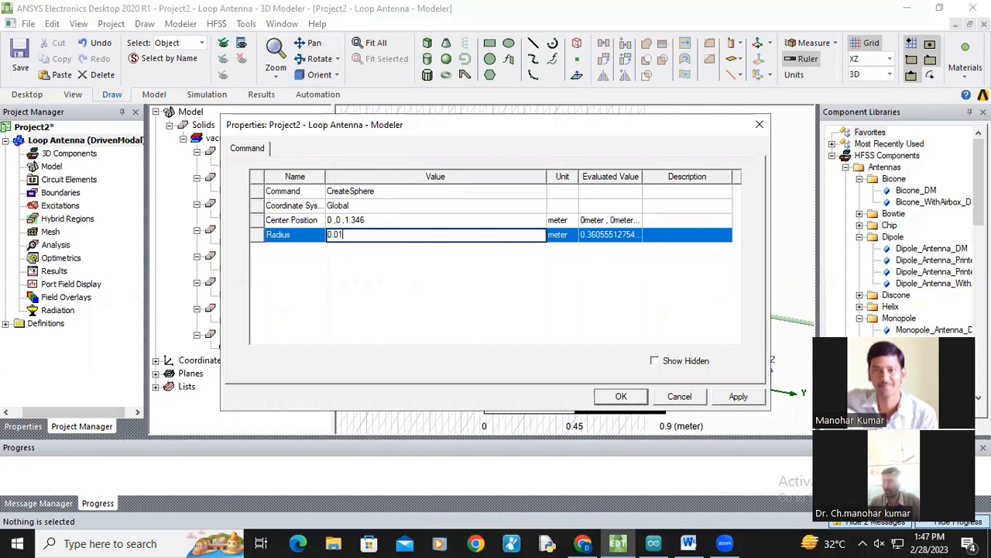
{"action": "left_click", "coordinate": [400, 284]}
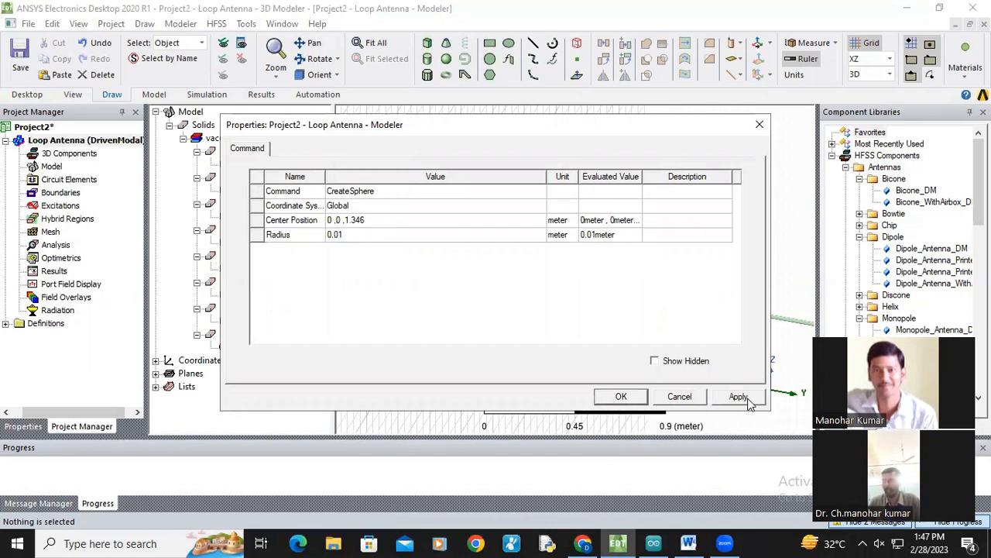
{"action": "key", "text": "Return"}
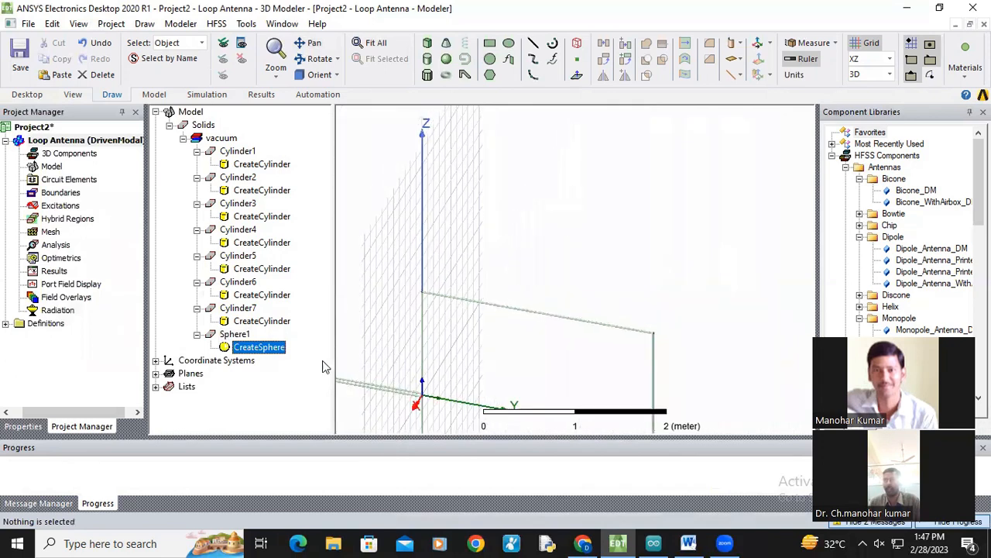
Step: Inspect the new sphere at the upper loop corner
{"action": "left_click", "coordinate": [238, 337]}
{"action": "scroll", "coordinate": [542, 333], "scroll_direction": "up", "scroll_amount": 10}
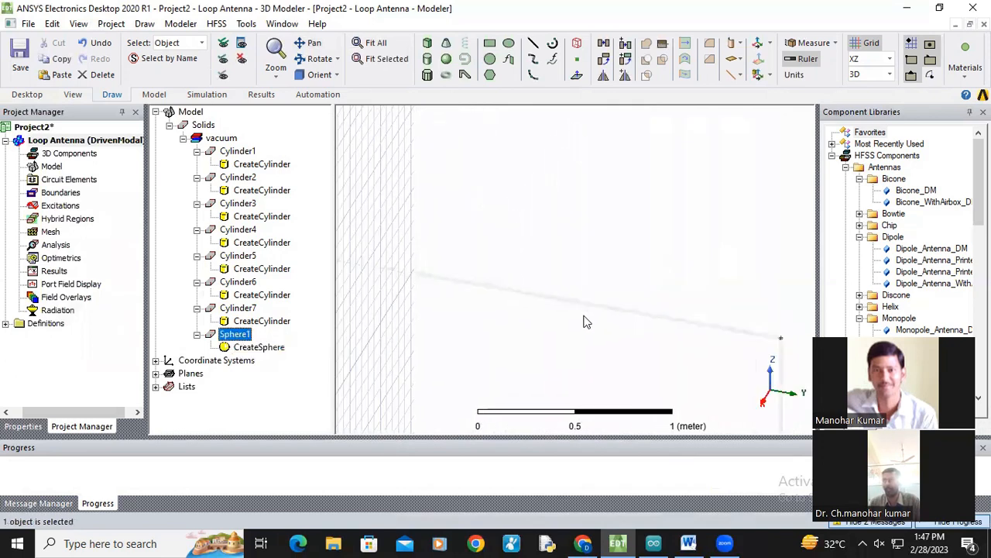
{"action": "left_click_drag", "start_coordinate": [443, 246], "coordinate": [725, 324]}
{"action": "left_click", "coordinate": [247, 335]}
{"action": "left_click", "coordinate": [310, 43]}
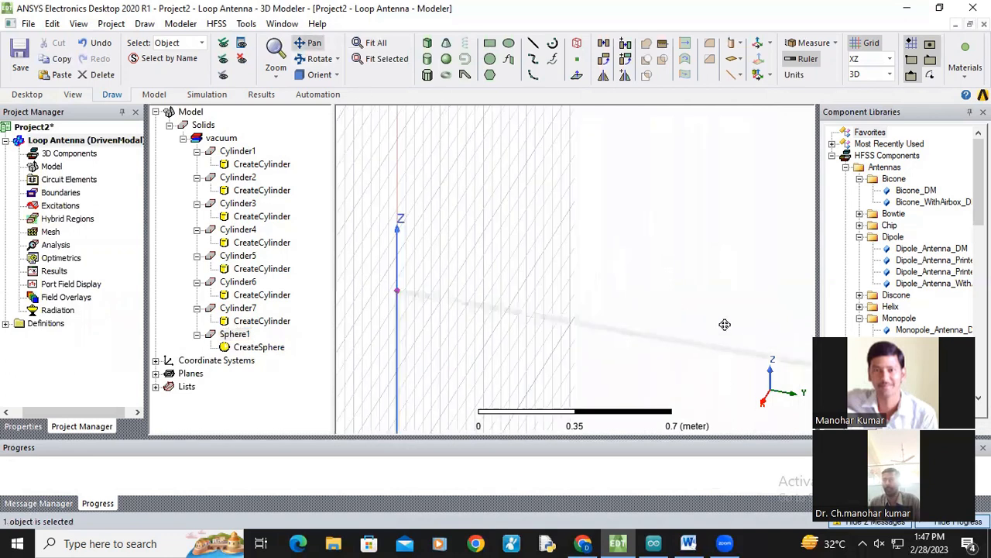
{"action": "scroll", "coordinate": [478, 308], "scroll_direction": "up", "scroll_amount": 10}
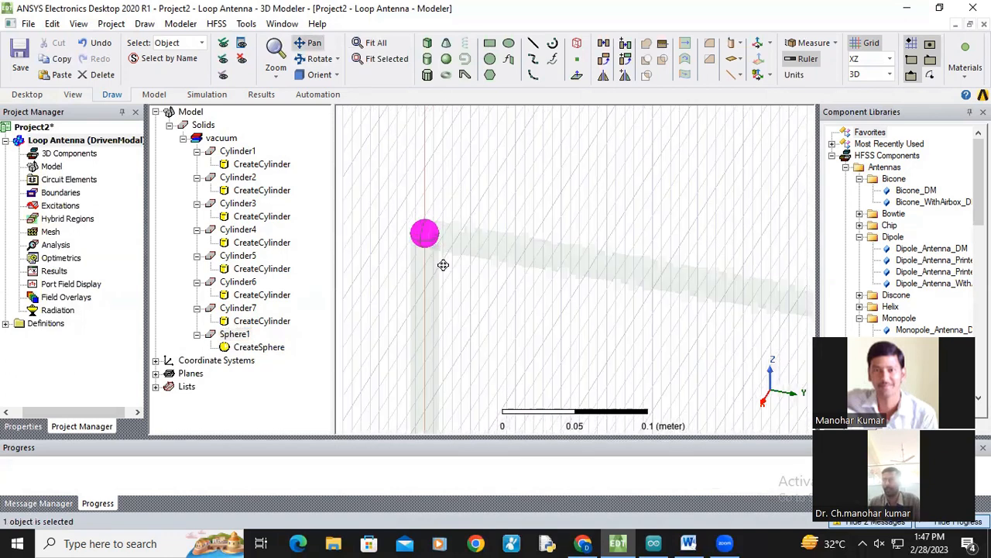
{"action": "scroll", "coordinate": [443, 265], "scroll_direction": "up", "scroll_amount": 6}
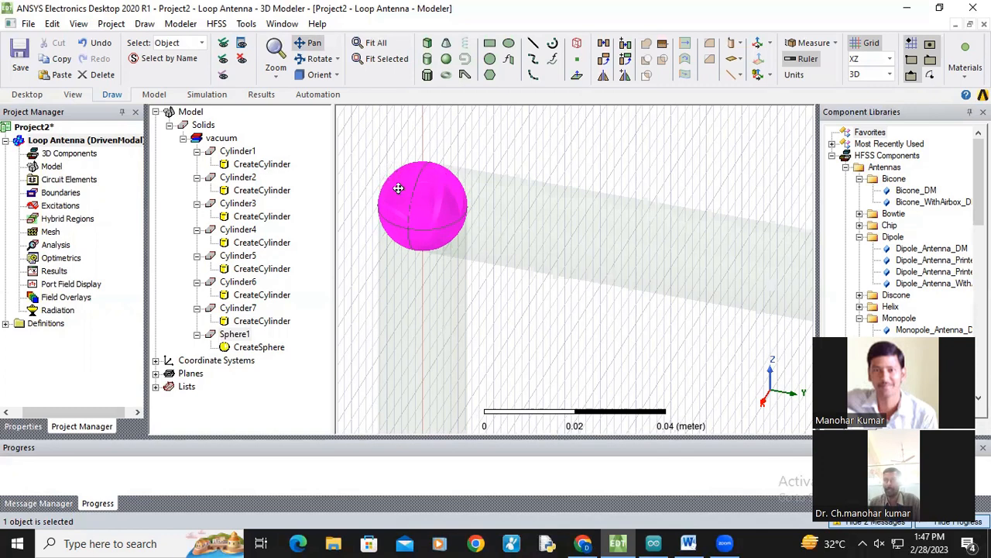
{"action": "scroll", "coordinate": [466, 288], "scroll_direction": "down", "scroll_amount": 10}
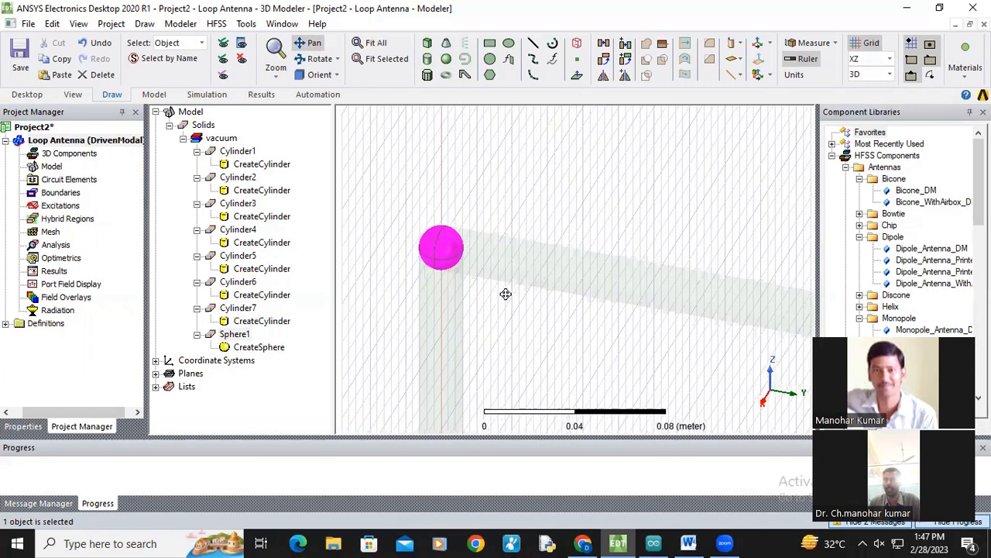
{"action": "scroll", "coordinate": [561, 329], "scroll_direction": "down", "scroll_amount": 4}
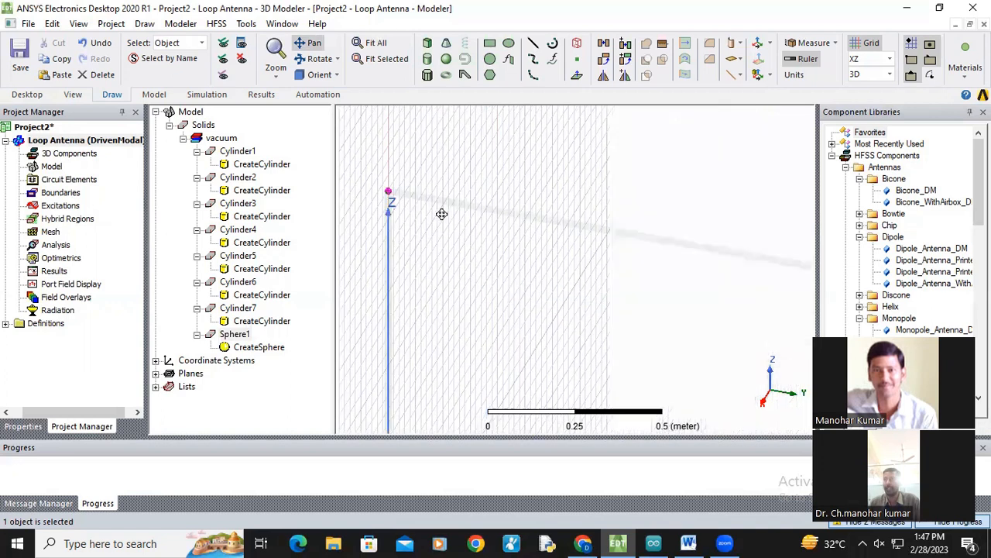
{"action": "scroll", "coordinate": [576, 285], "scroll_direction": "down", "scroll_amount": 3}
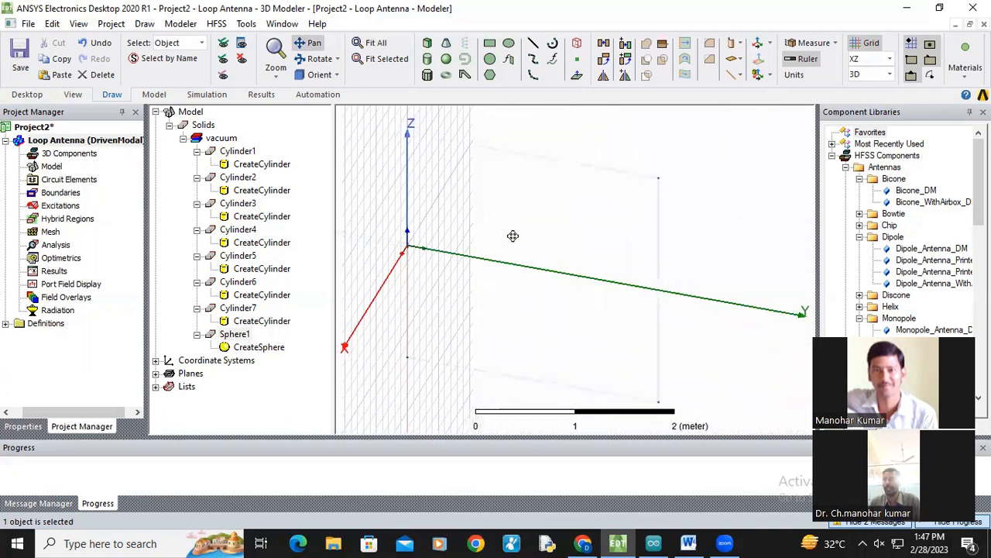
Step: Draw a second sphere about 0.57 m in radius near the origin
{"action": "left_click", "coordinate": [447, 60]}
{"action": "left_click", "coordinate": [445, 222]}
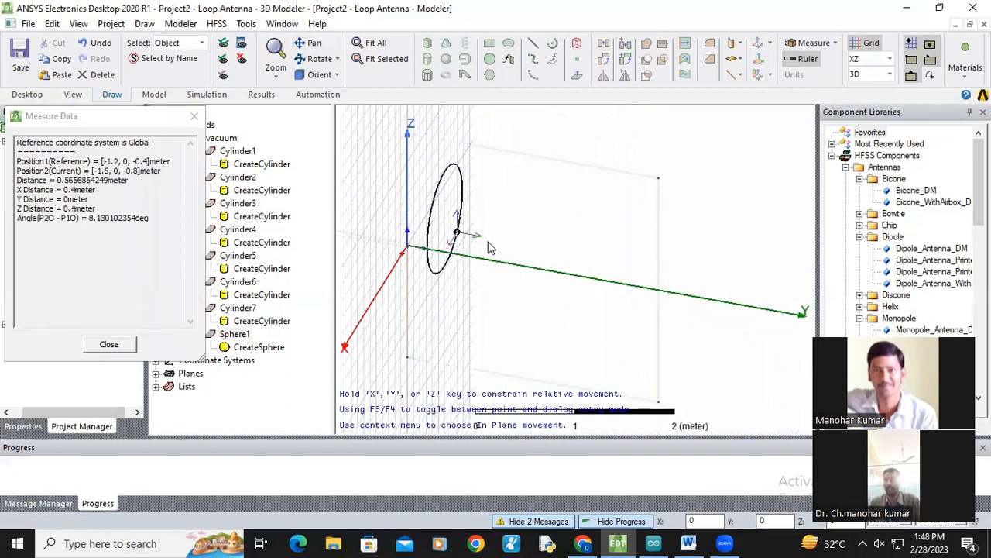
{"action": "left_click", "coordinate": [491, 244]}
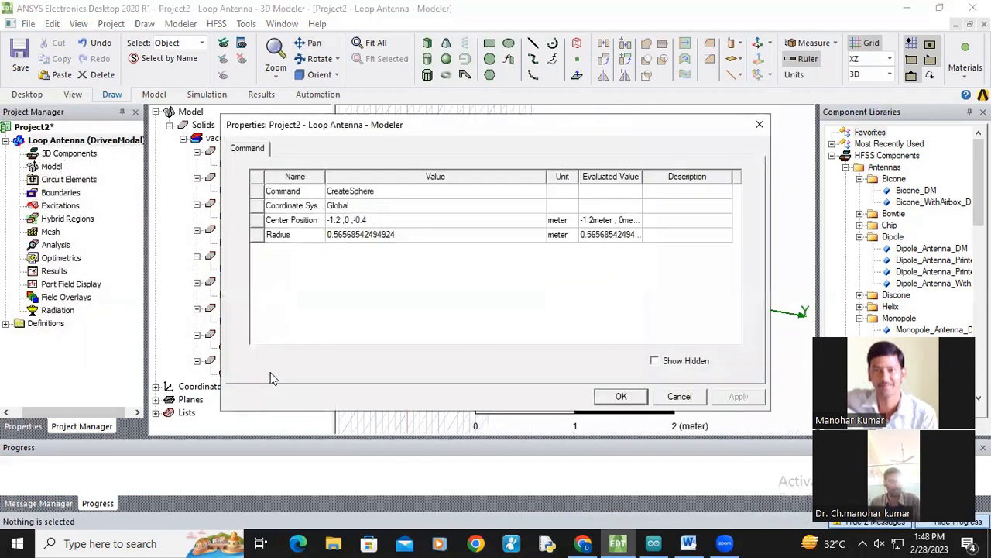
Step: Set the second sphere's center position to 0,2.692,1.346 and its radius to 0.01 m
{"action": "left_click", "coordinate": [356, 220]}
{"action": "type", "text": "0"}
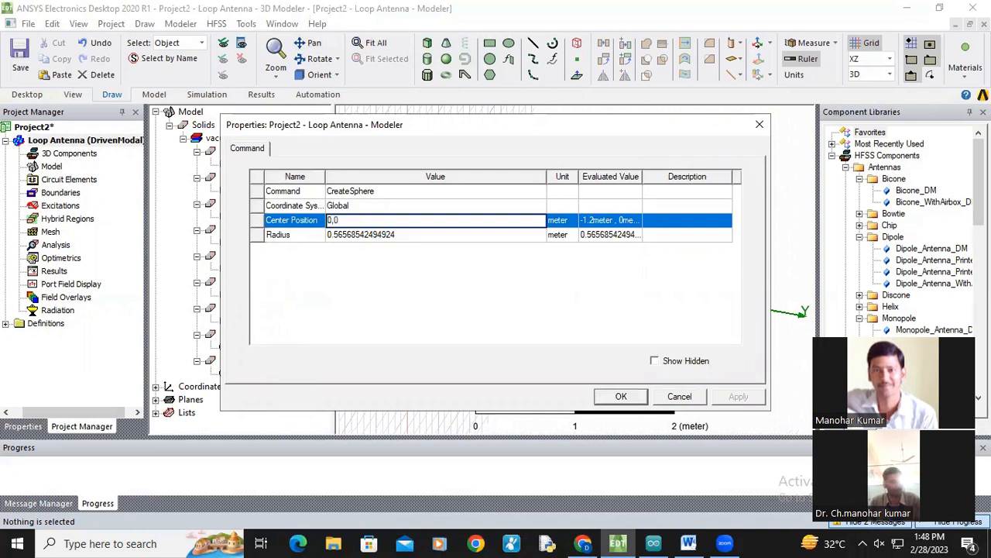
{"action": "key", "text": "BackSpace"}
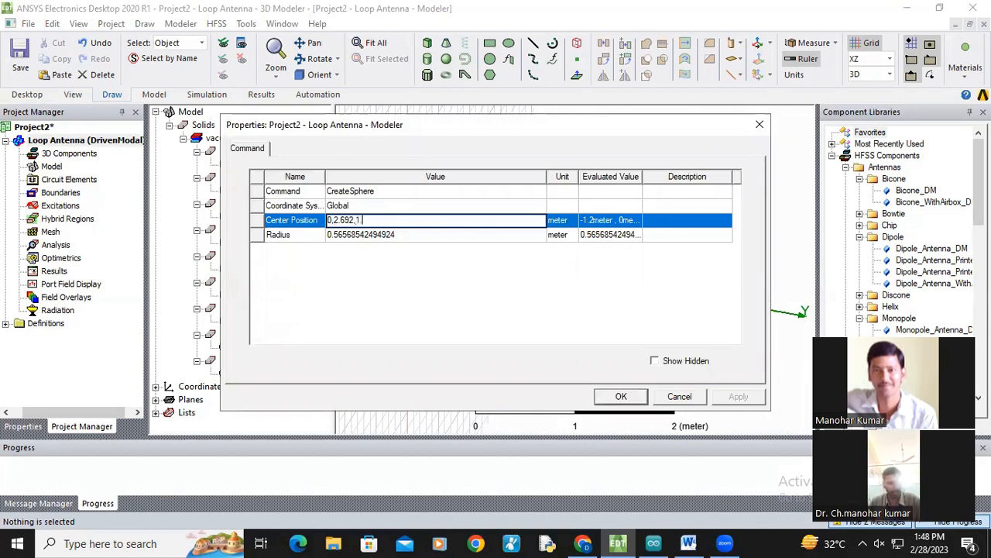
{"action": "left_click", "coordinate": [365, 235]}
{"action": "type", "text": "0.01"}
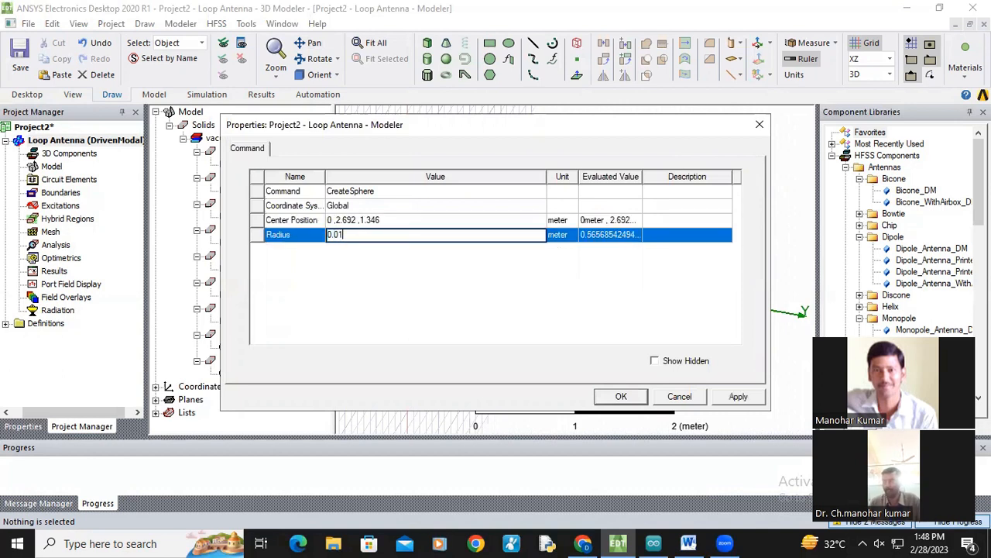
{"action": "key", "text": "Return"}
{"action": "left_click", "coordinate": [740, 398]}
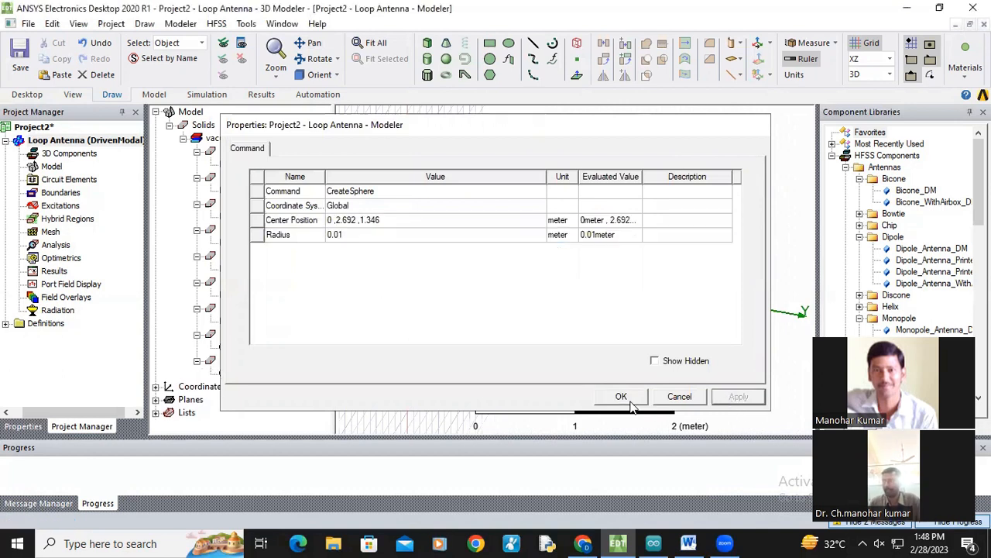
{"action": "left_click", "coordinate": [629, 401]}
Step: Draw a third sphere about 1.13 m in radius below the loop
{"action": "left_click", "coordinate": [246, 364]}
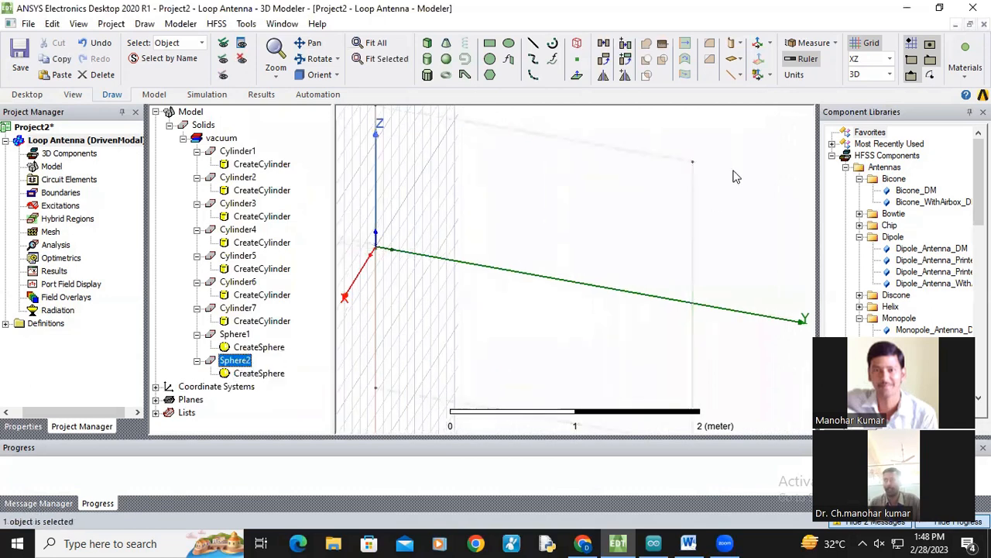
{"action": "scroll", "coordinate": [673, 172], "scroll_direction": "up", "scroll_amount": 2}
{"action": "scroll", "coordinate": [672, 229], "scroll_direction": "down", "scroll_amount": 2}
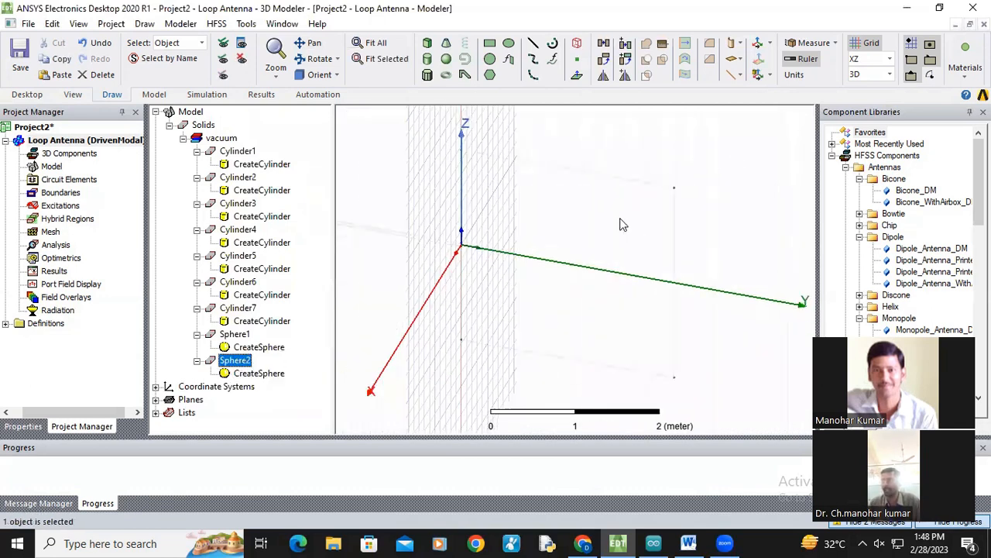
{"action": "left_click", "coordinate": [310, 43]}
{"action": "left_click_drag", "start_coordinate": [594, 153], "coordinate": [558, 45]}
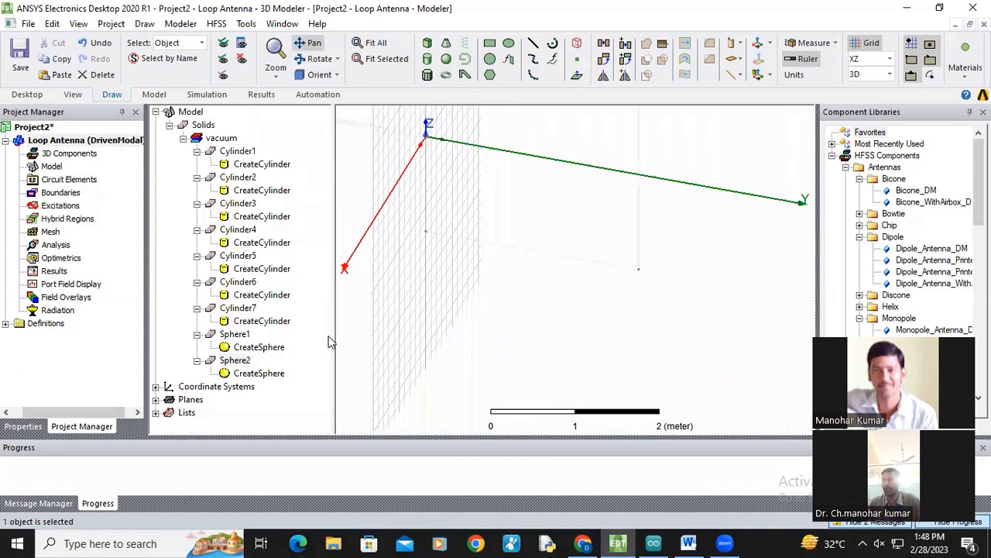
{"action": "left_click", "coordinate": [446, 60]}
{"action": "left_click", "coordinate": [468, 223]}
{"action": "left_click", "coordinate": [529, 247]}
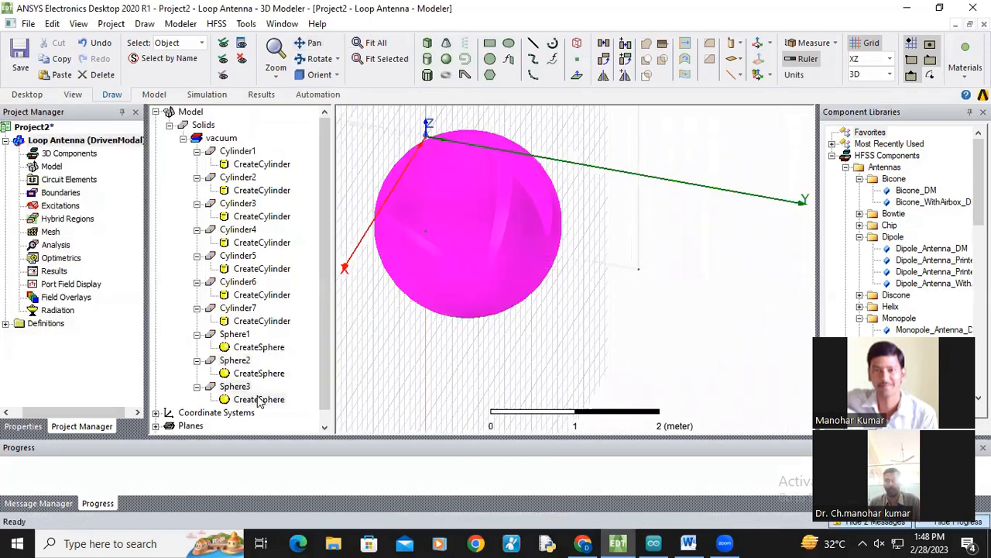
Step: Set the third sphere's center position to 0,0,-1.345 and its radius to 0.01 m
{"action": "left_click", "coordinate": [362, 220]}
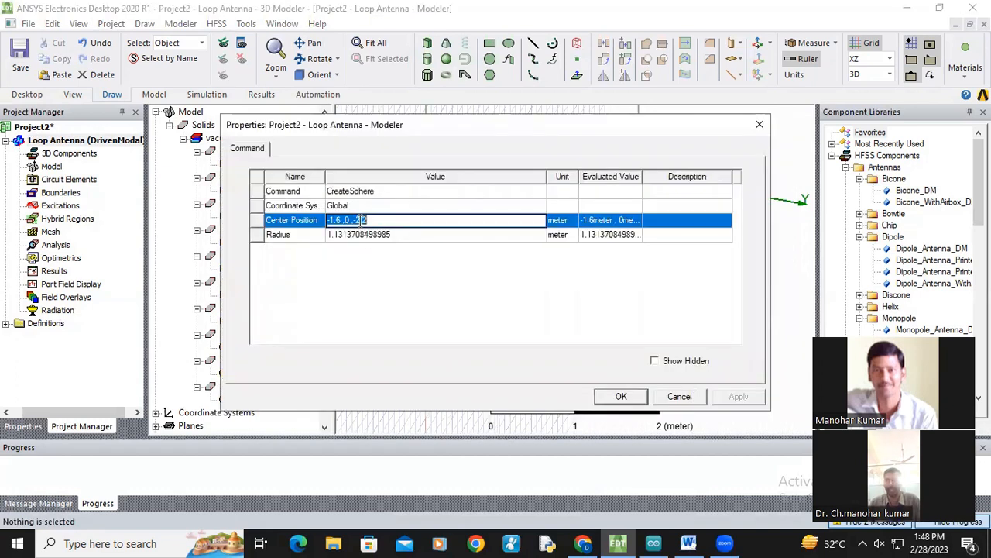
{"action": "type", "text": "0 ,"}
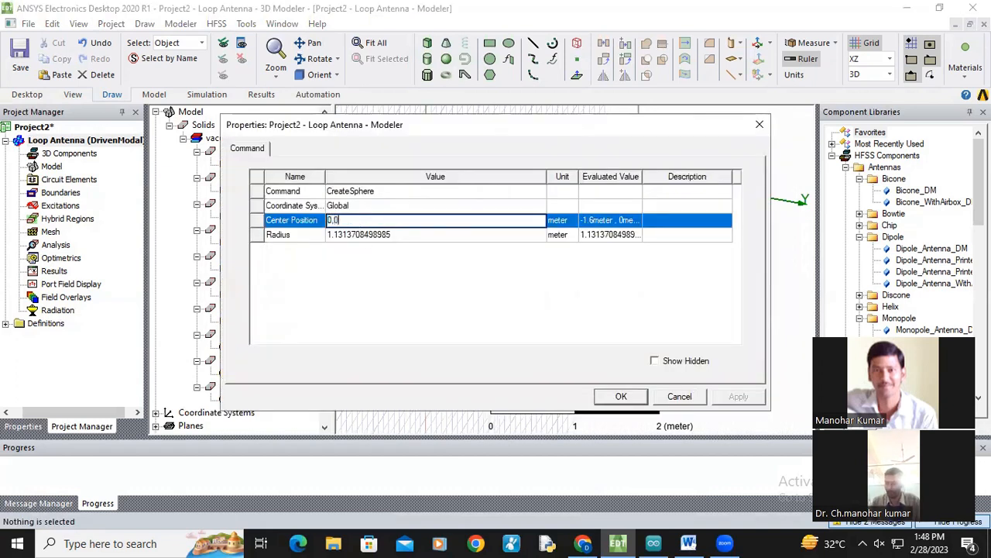
{"action": "type", "text": "0 ,-1.345"}
{"action": "left_click", "coordinate": [381, 235]}
{"action": "type", "text": "0."}
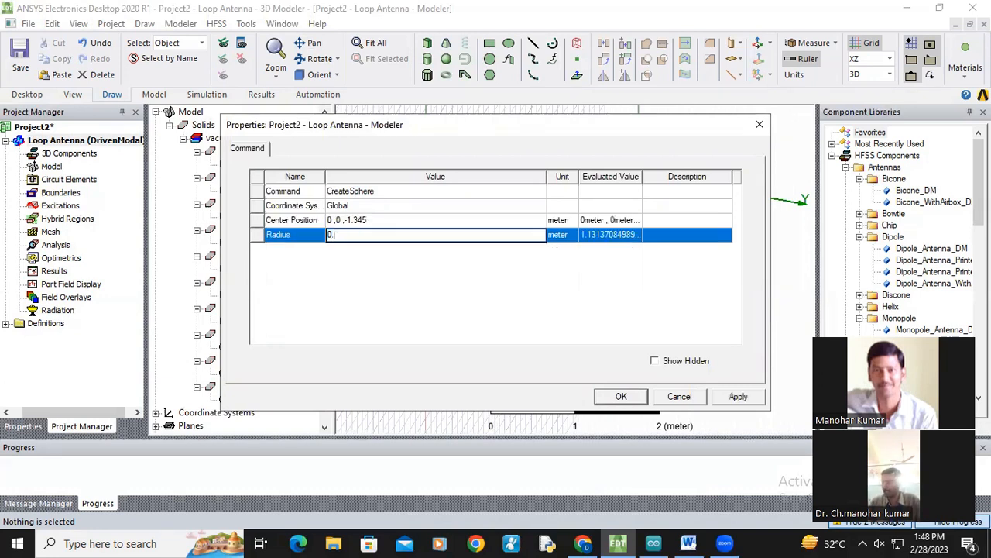
{"action": "left_click", "coordinate": [733, 401]}
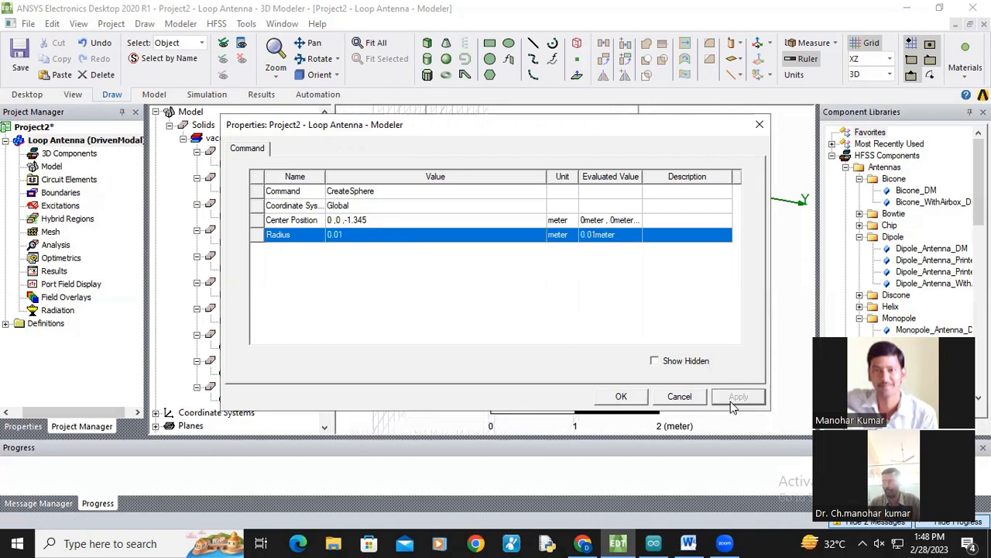
{"action": "left_click", "coordinate": [619, 395]}
Step: Draw a fourth sphere about 0.57 m in radius near the lower loop edge
{"action": "scroll", "coordinate": [670, 266], "scroll_direction": "up", "scroll_amount": 2}
{"action": "scroll", "coordinate": [691, 282], "scroll_direction": "up", "scroll_amount": 1}
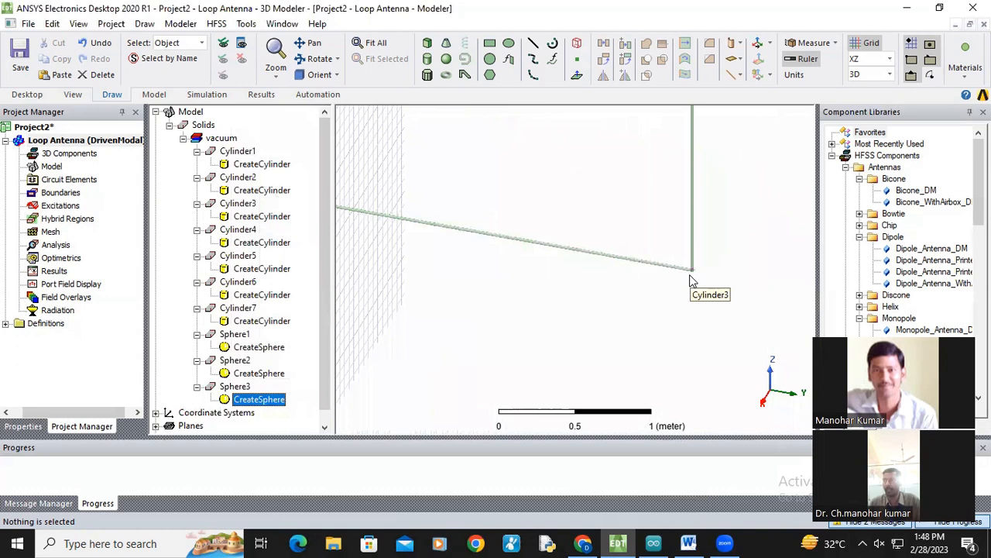
{"action": "scroll", "coordinate": [692, 281], "scroll_direction": "down", "scroll_amount": 1}
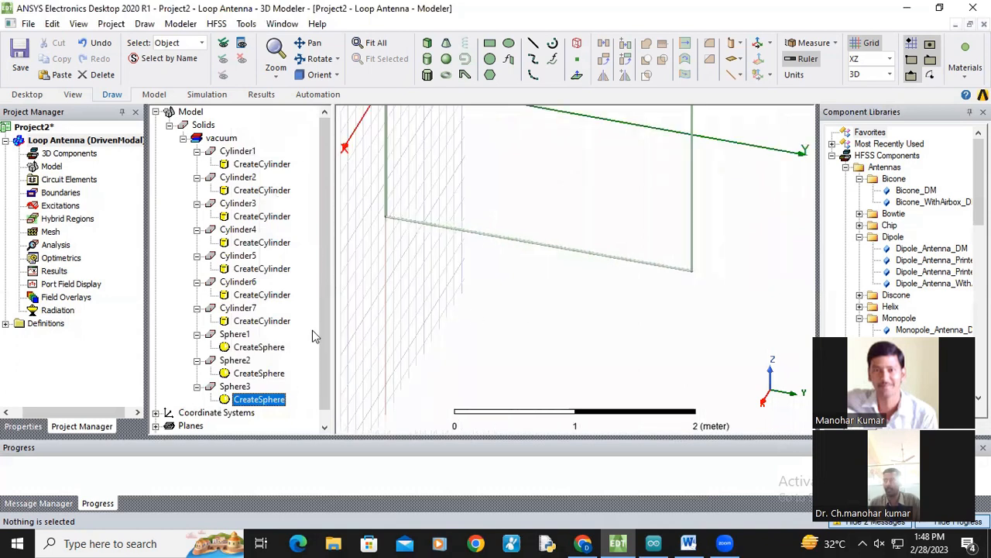
{"action": "left_click", "coordinate": [447, 60]}
{"action": "left_click", "coordinate": [468, 225]}
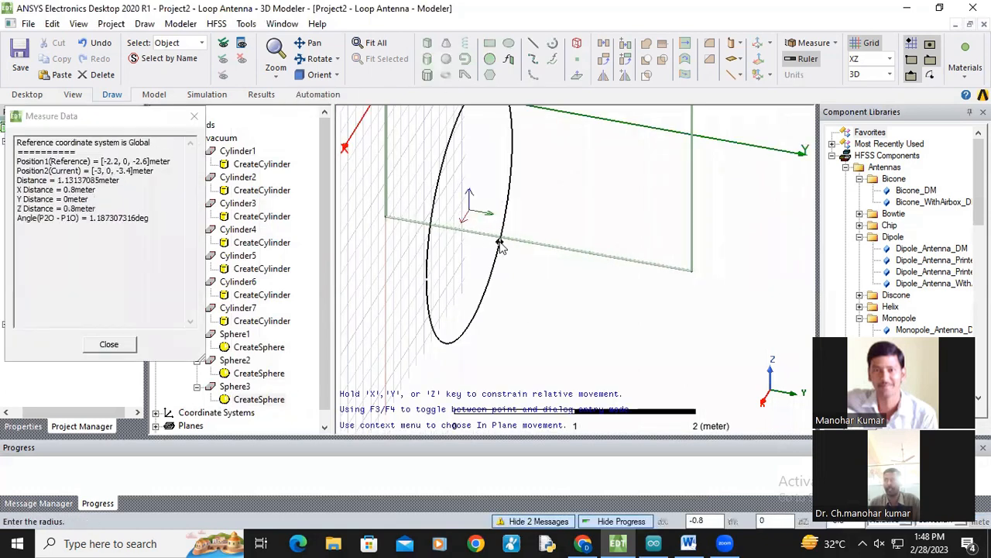
{"action": "left_click", "coordinate": [511, 236]}
Step: Set the fourth sphere's center position to 0,2.692,-1.346 and its radius to 0.01 m
{"action": "double_click", "coordinate": [252, 427]}
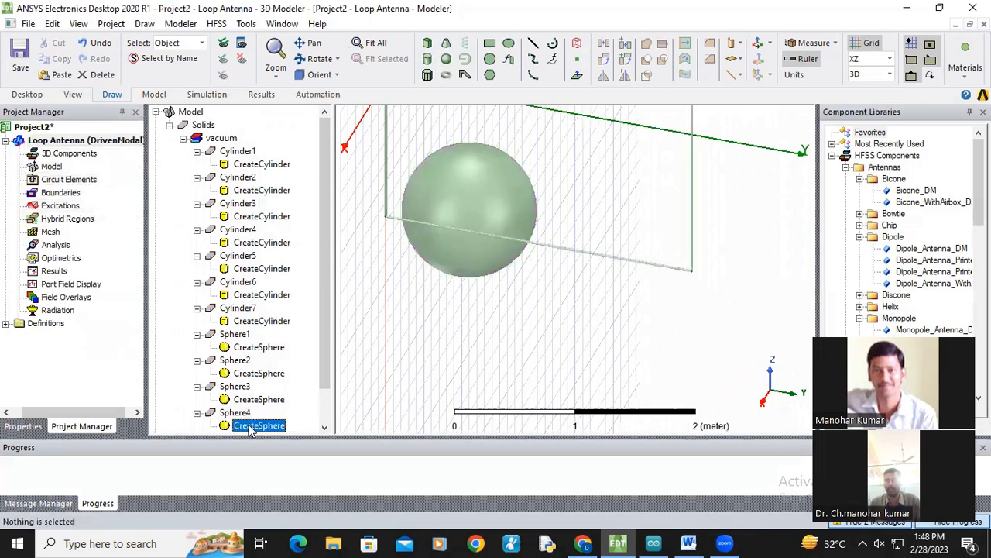
{"action": "left_click", "coordinate": [368, 220]}
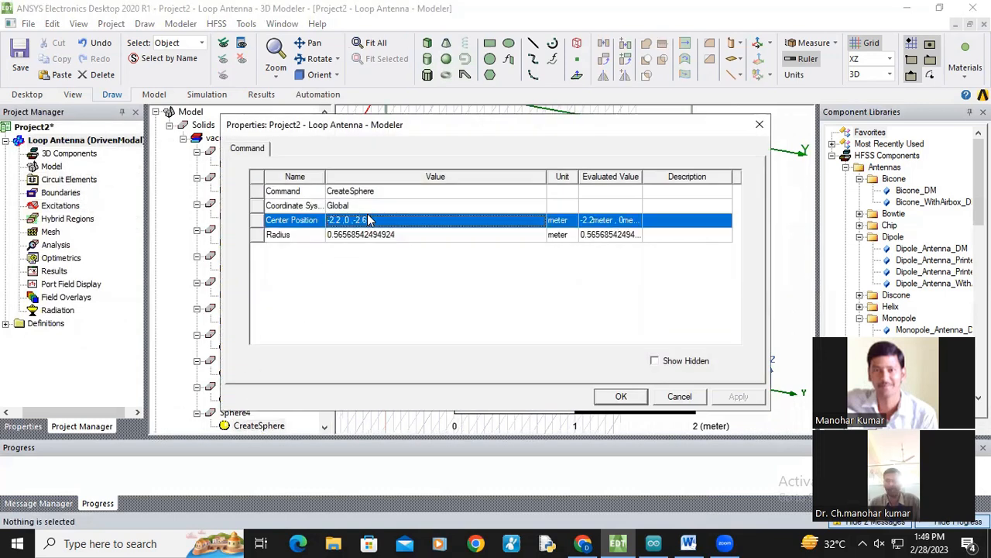
{"action": "type", "text": "0 ,2.692"}
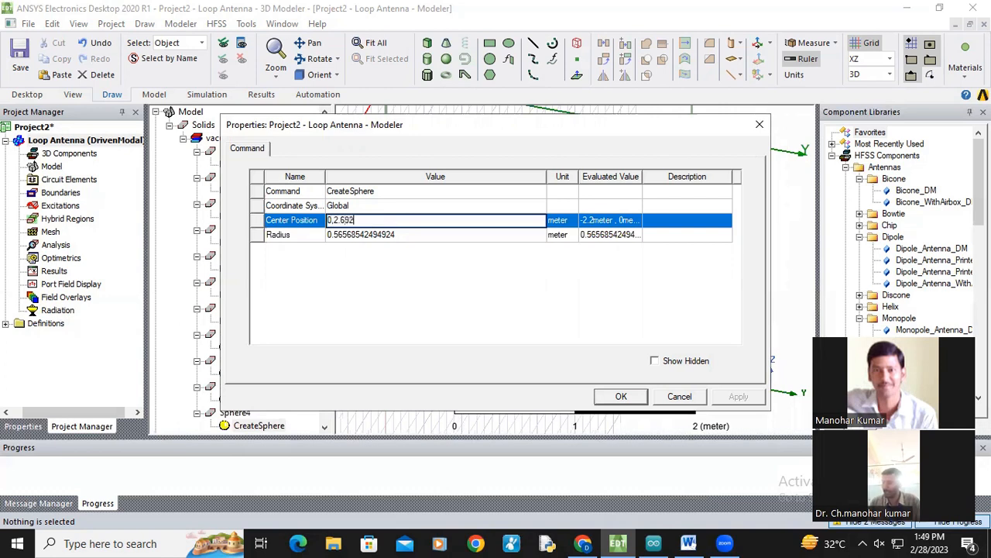
{"action": "type", "text": " ,-1"}
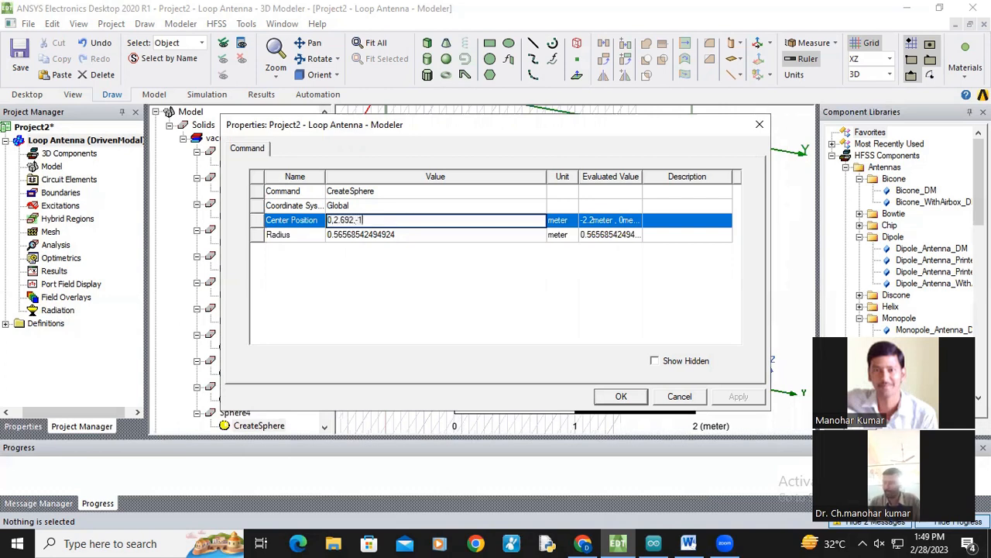
{"action": "type", "text": ".346"}
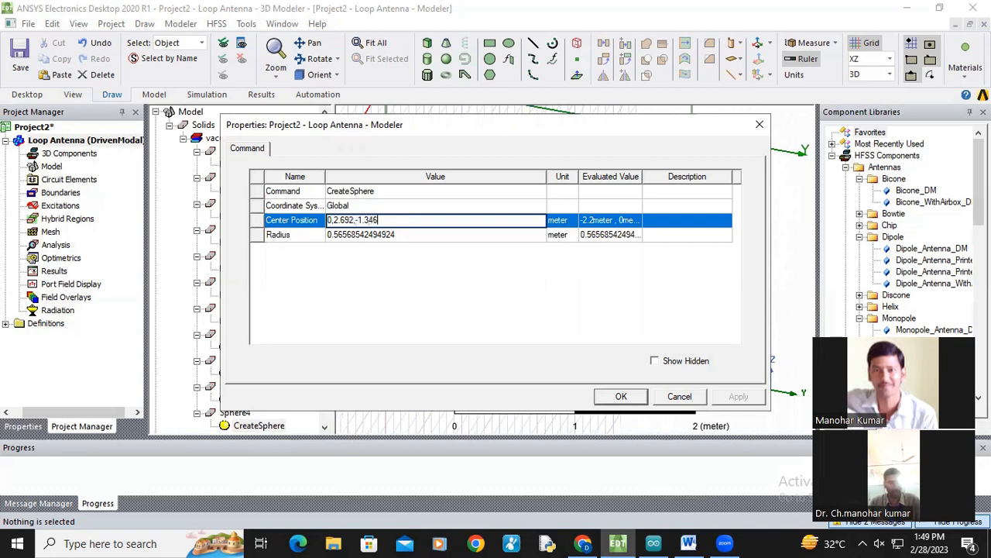
{"action": "left_click", "coordinate": [377, 234]}
{"action": "type", "text": "0"}
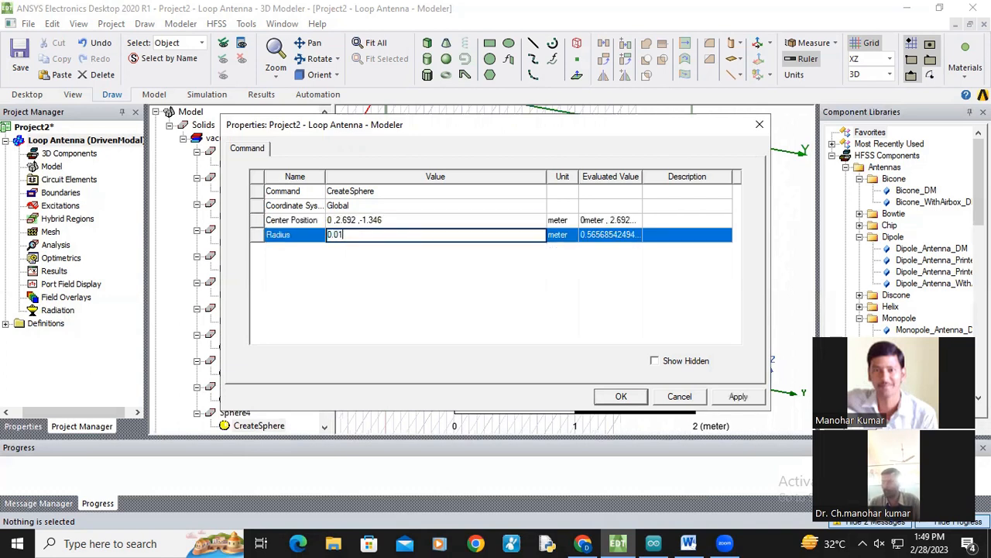
{"action": "type", "text": ".01"}
{"action": "left_click", "coordinate": [716, 396]}
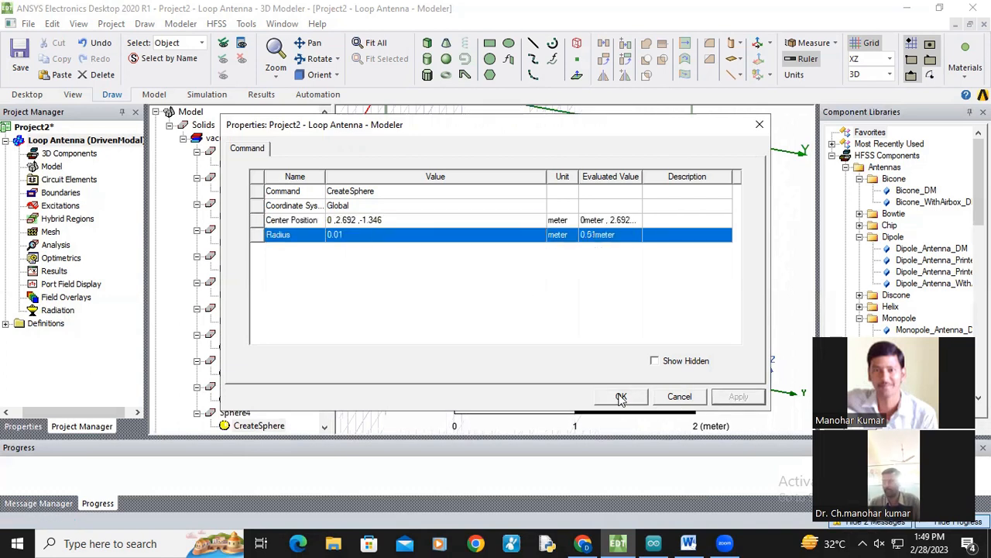
{"action": "left_click", "coordinate": [621, 398]}
Step: Draw a fifth sphere about 0.02 m in radius just above the origin
{"action": "left_click", "coordinate": [241, 413]}
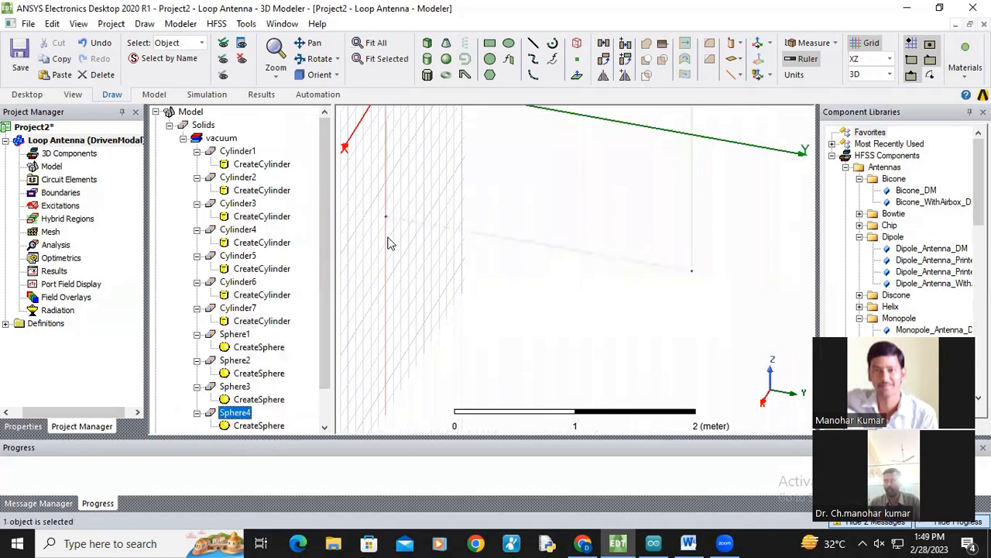
{"action": "left_click", "coordinate": [313, 42]}
{"action": "left_click_drag", "start_coordinate": [434, 180], "coordinate": [505, 222]}
{"action": "scroll", "coordinate": [506, 224], "scroll_direction": "up", "scroll_amount": 6}
{"action": "left_click_drag", "start_coordinate": [492, 185], "coordinate": [526, 299]}
{"action": "scroll", "coordinate": [539, 259], "scroll_direction": "up", "scroll_amount": 2}
{"action": "scroll", "coordinate": [495, 260], "scroll_direction": "up", "scroll_amount": 4}
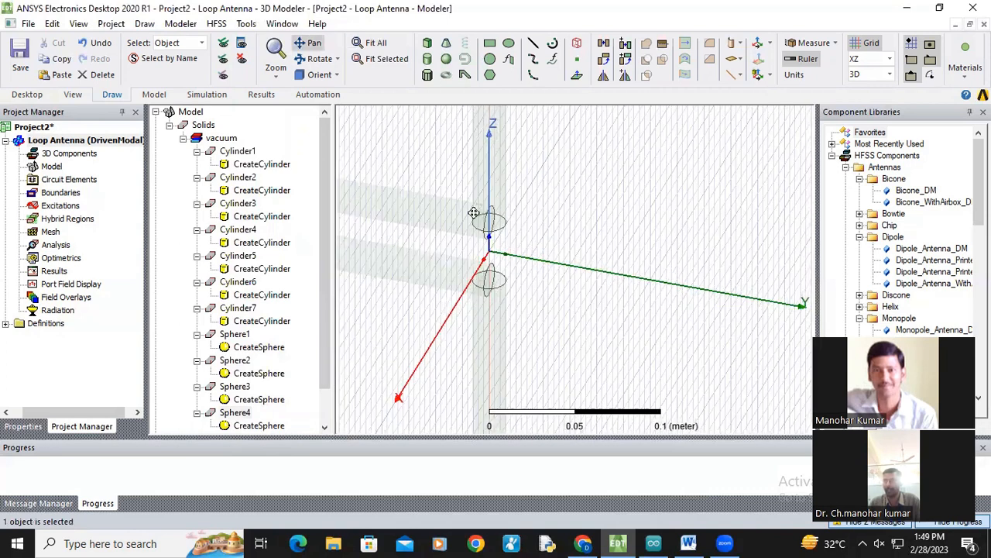
{"action": "scroll", "coordinate": [505, 234], "scroll_direction": "up", "scroll_amount": 2}
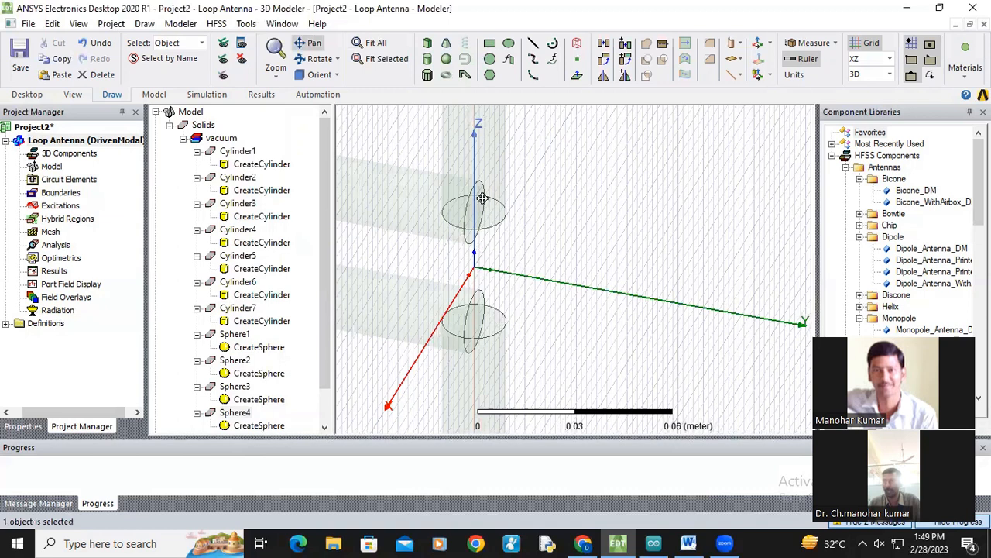
{"action": "left_click", "coordinate": [445, 60]}
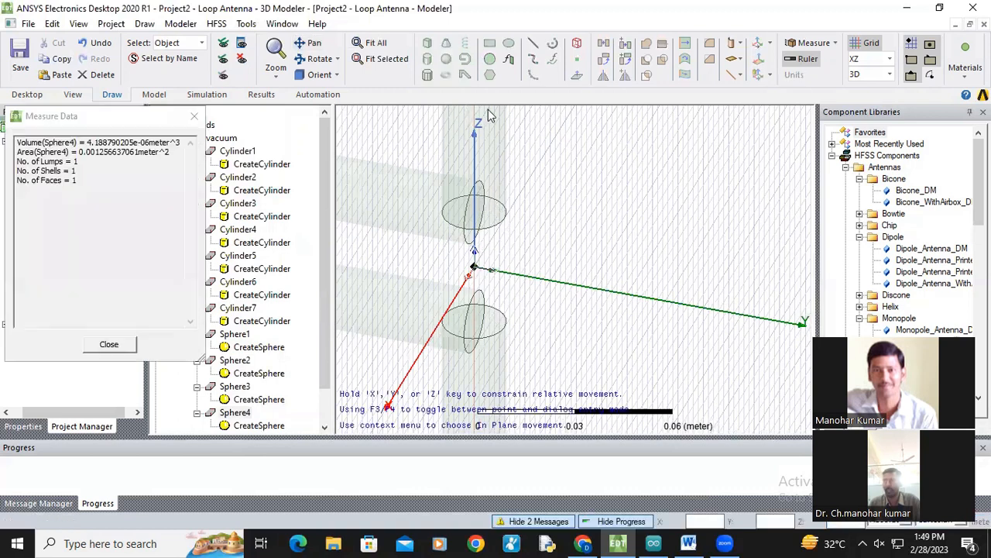
{"action": "left_click", "coordinate": [525, 193]}
{"action": "left_click", "coordinate": [545, 203]}
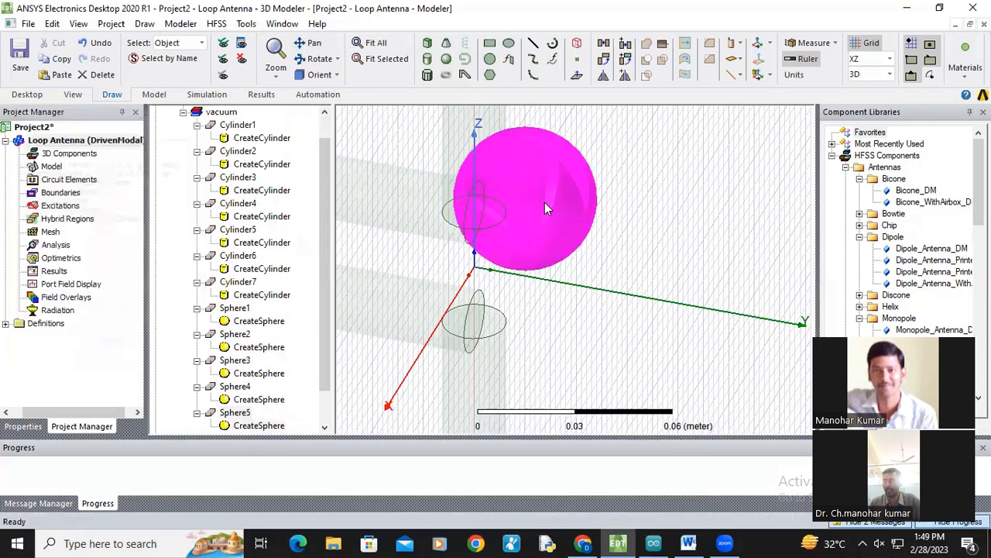
Step: Set the fifth sphere's center position to 0,0,0.02 and its radius to 0.01 m
{"action": "scroll", "coordinate": [330, 380], "scroll_direction": "down", "scroll_amount": 2}
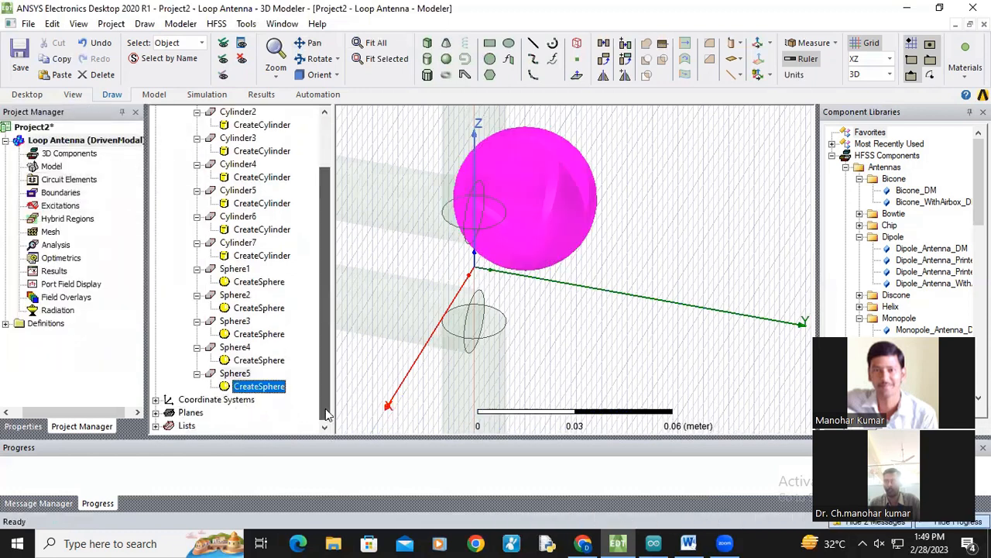
{"action": "double_click", "coordinate": [263, 387]}
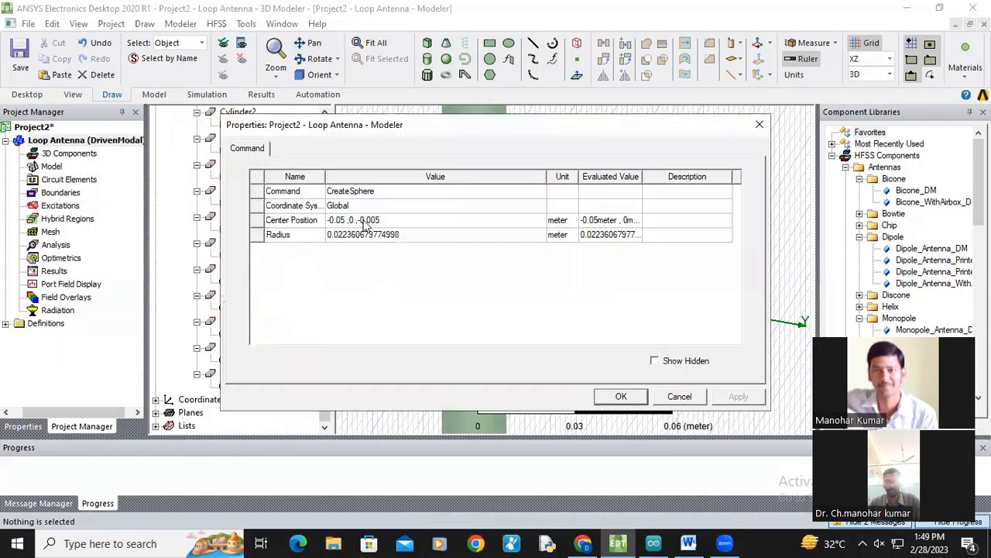
{"action": "left_click", "coordinate": [364, 221]}
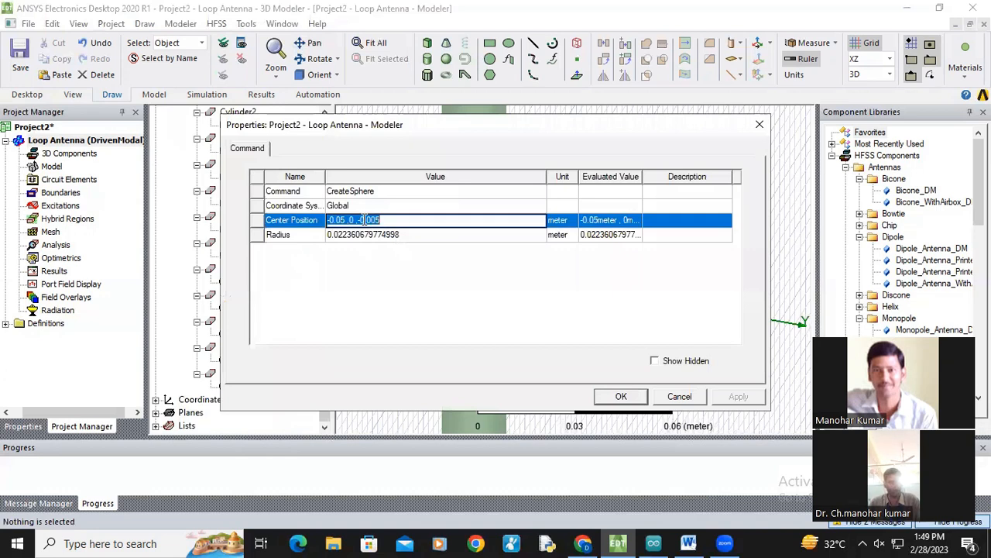
{"action": "type", "text": "0 ,"}
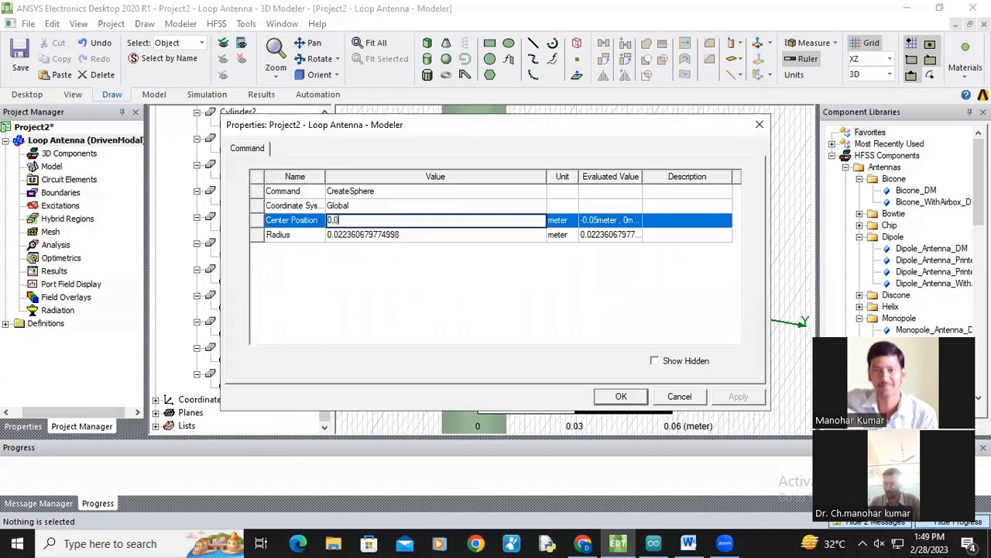
{"action": "type", "text": "0 ,0.02"}
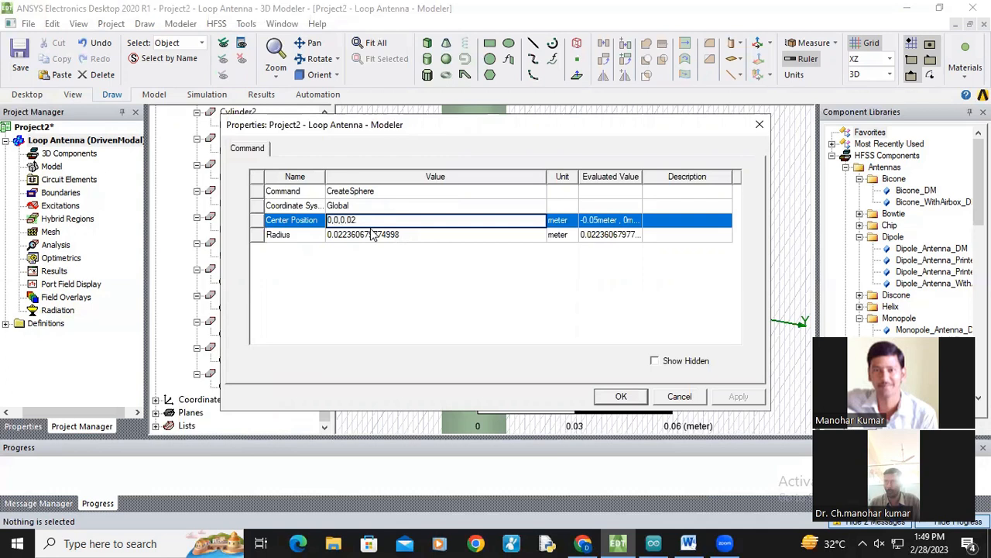
{"action": "left_click", "coordinate": [372, 234]}
{"action": "type", "text": "0."}
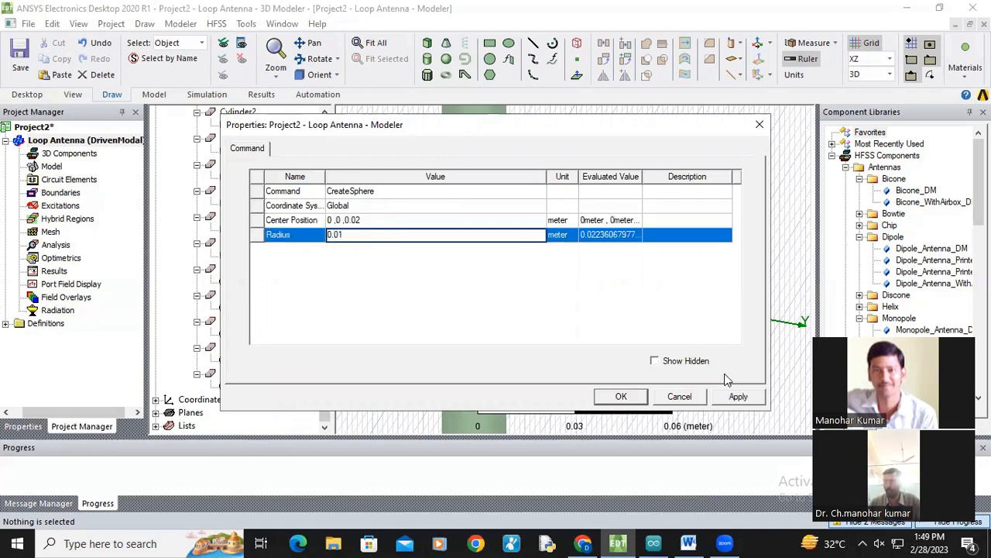
{"action": "type", "text": "01"}
{"action": "left_click", "coordinate": [738, 396]}
{"action": "left_click", "coordinate": [621, 396]}
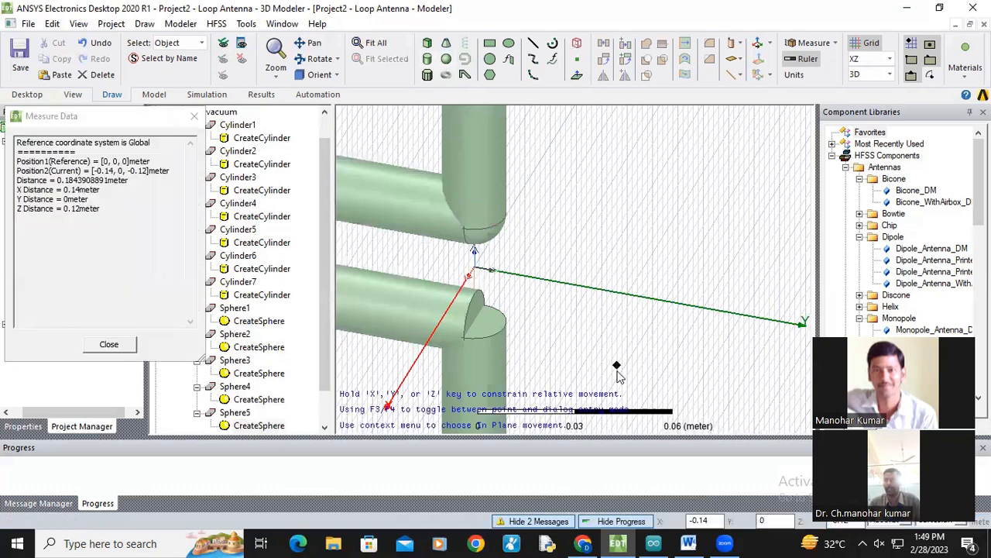
Step: Draw a sixth sphere about 0.03 m in radius near the origin
{"action": "left_click", "coordinate": [446, 60]}
{"action": "left_click", "coordinate": [594, 311]}
{"action": "left_click", "coordinate": [604, 317]}
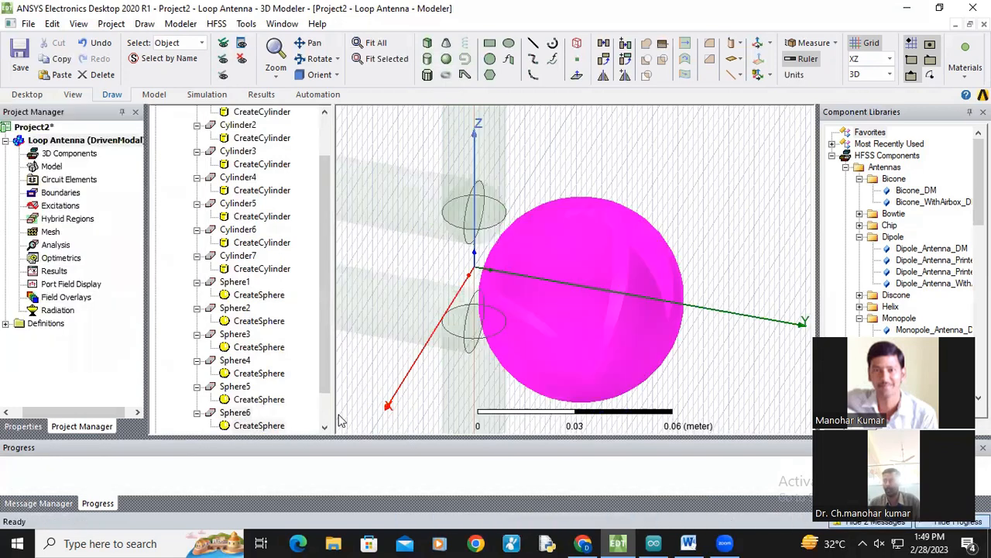
Step: Set the sixth sphere's center position to 0,0,-0.02 and its radius to 0.01 m
{"action": "double_click", "coordinate": [261, 428]}
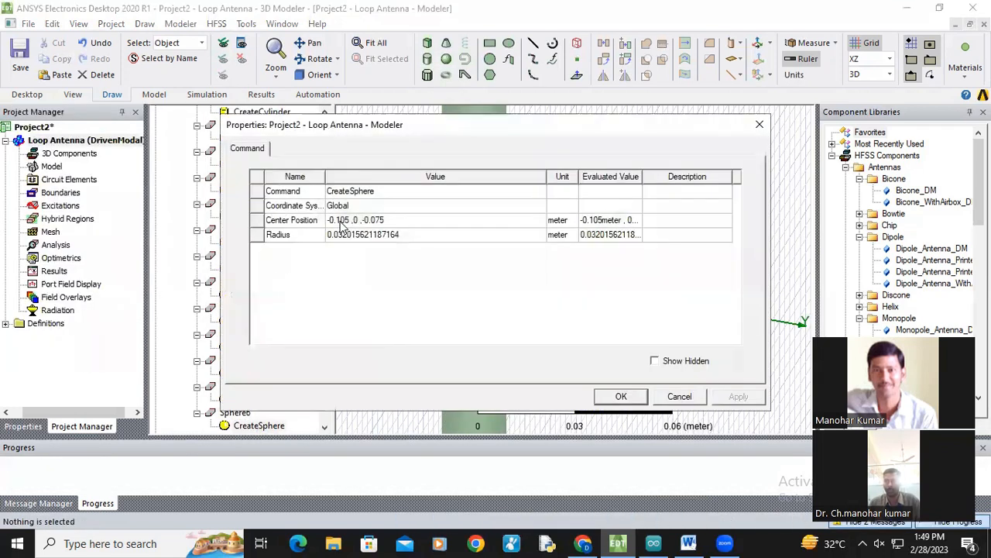
{"action": "left_click", "coordinate": [355, 220]}
{"action": "type", "text": "0,0,"}
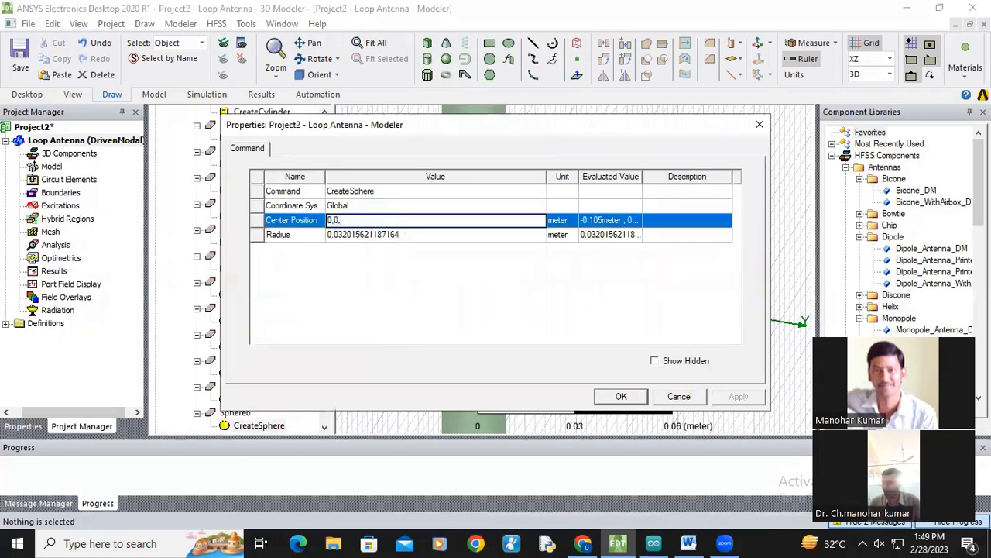
{"action": "type", "text": "-0.02"}
{"action": "left_click", "coordinate": [362, 237]}
{"action": "type", "text": "0.01"}
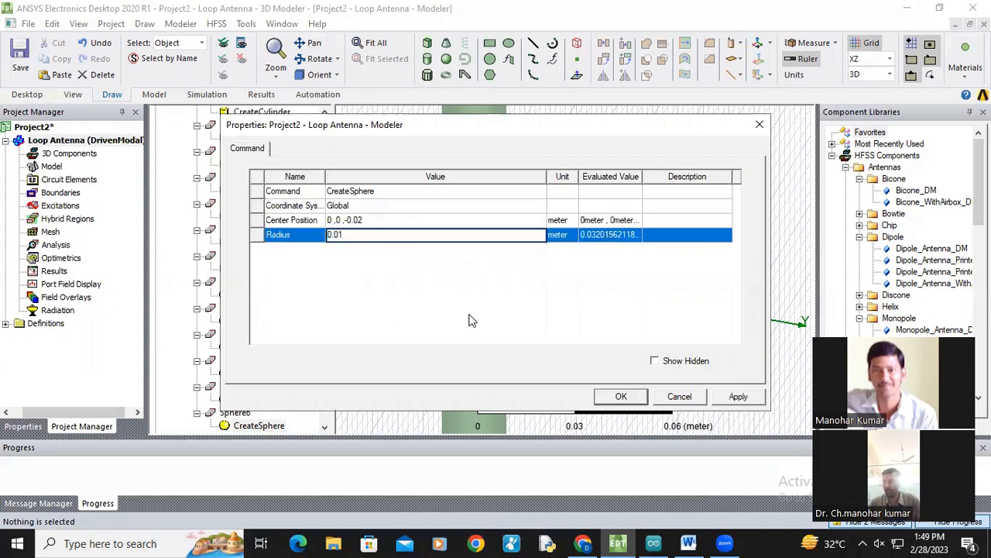
{"action": "left_click", "coordinate": [473, 320]}
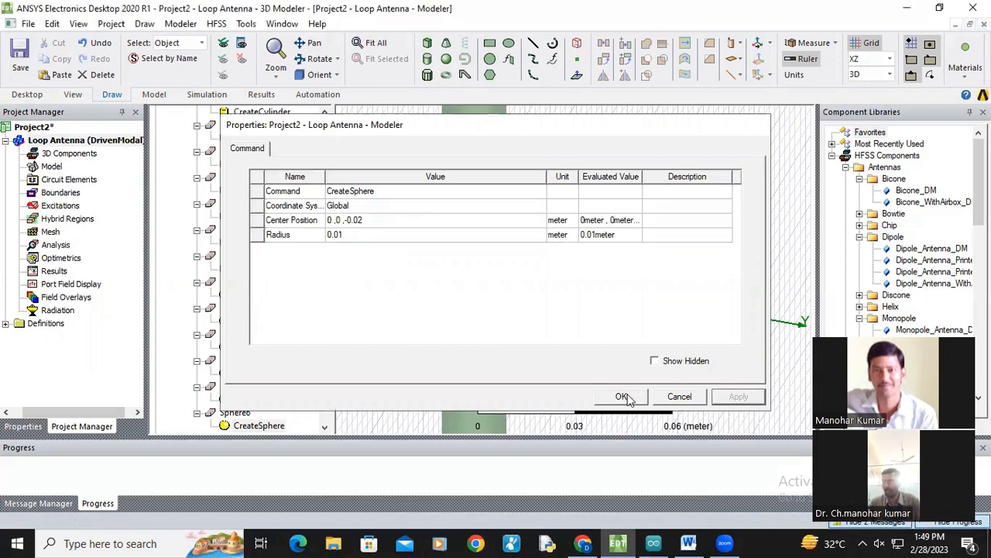
{"action": "left_click", "coordinate": [626, 396]}
Step: Zoom and pan around the feed-line ends near the origin to inspect the spheres
{"action": "scroll", "coordinate": [488, 271], "scroll_direction": "down", "scroll_amount": 5}
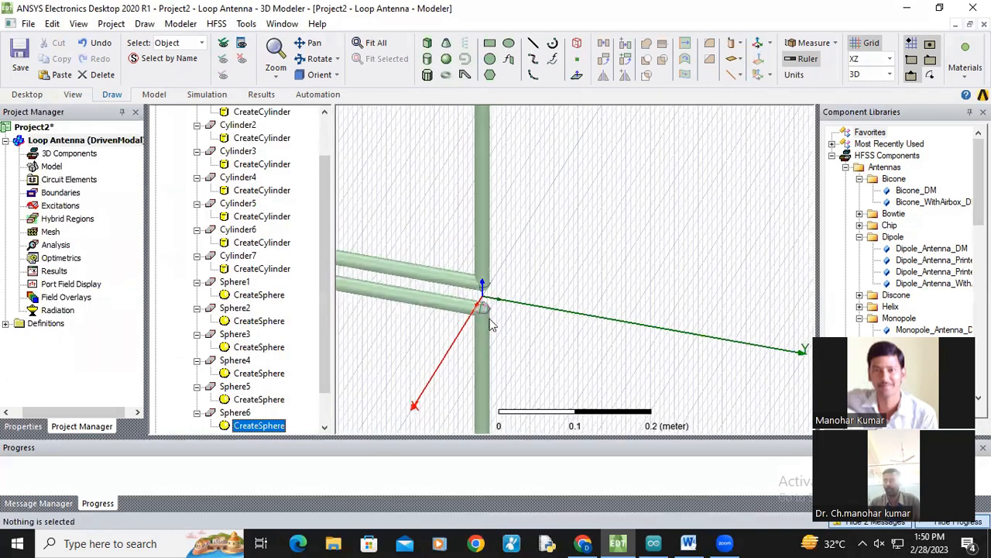
{"action": "scroll", "coordinate": [488, 317], "scroll_direction": "down", "scroll_amount": 1}
{"action": "left_click", "coordinate": [313, 45]}
{"action": "left_click_drag", "start_coordinate": [538, 302], "coordinate": [728, 345]}
{"action": "scroll", "coordinate": [653, 292], "scroll_direction": "down", "scroll_amount": 4}
{"action": "scroll", "coordinate": [579, 289], "scroll_direction": "down", "scroll_amount": 4}
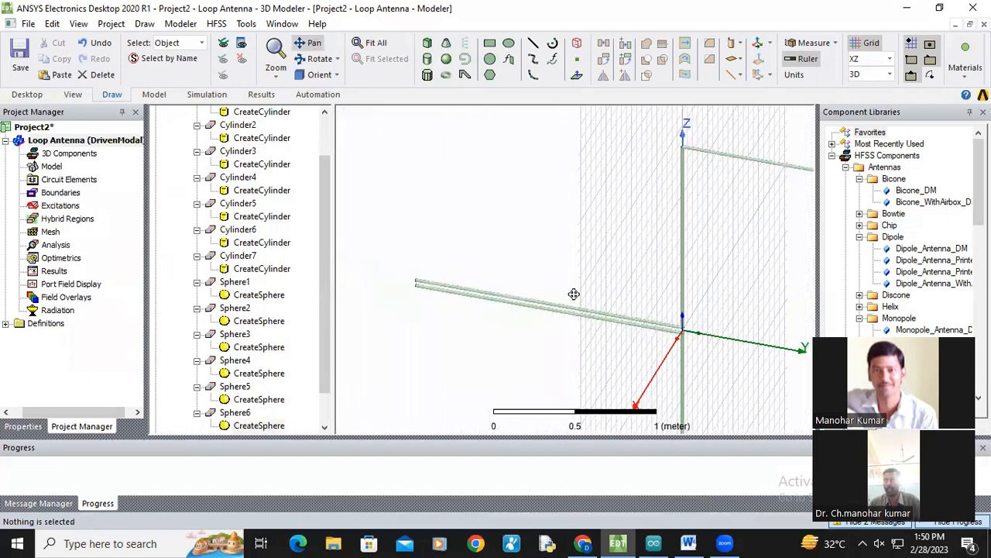
{"action": "left_click_drag", "start_coordinate": [325, 218], "coordinate": [337, 156]}
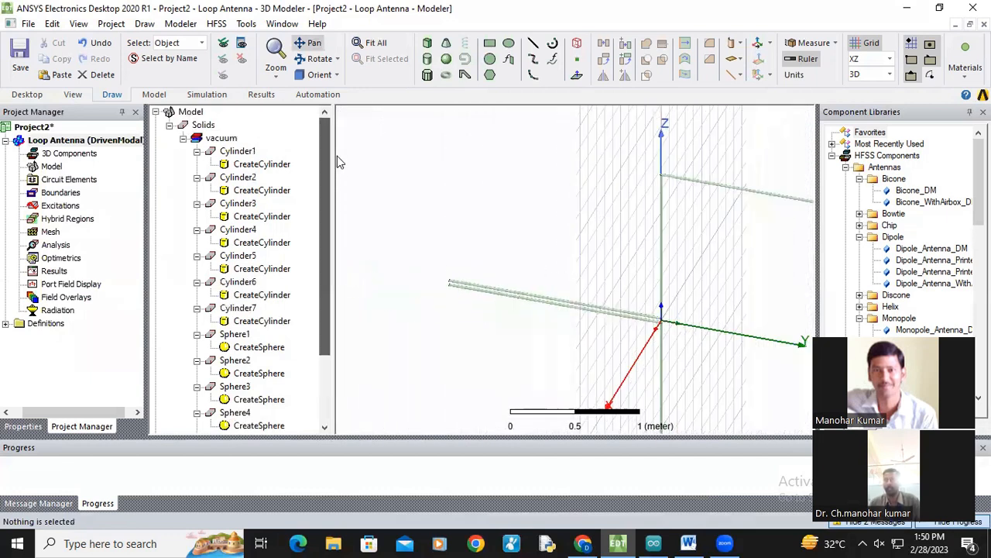
{"action": "scroll", "coordinate": [410, 268], "scroll_direction": "up", "scroll_amount": 3}
{"action": "scroll", "coordinate": [405, 270], "scroll_direction": "up", "scroll_amount": 10}
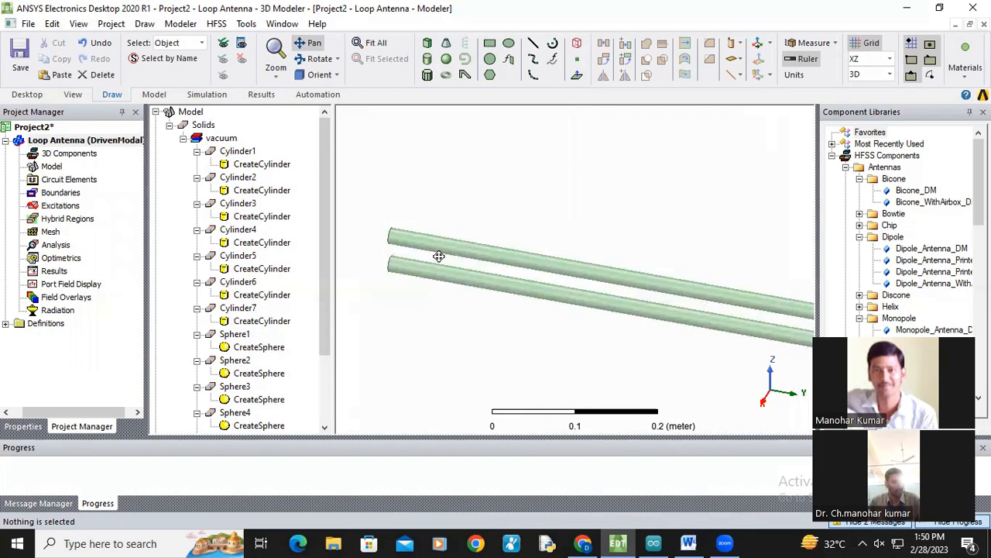
Step: Unite all seven cylinders and six spheres into a single object
{"action": "scroll", "coordinate": [439, 256], "scroll_direction": "down", "scroll_amount": 5}
{"action": "left_click", "coordinate": [238, 152]}
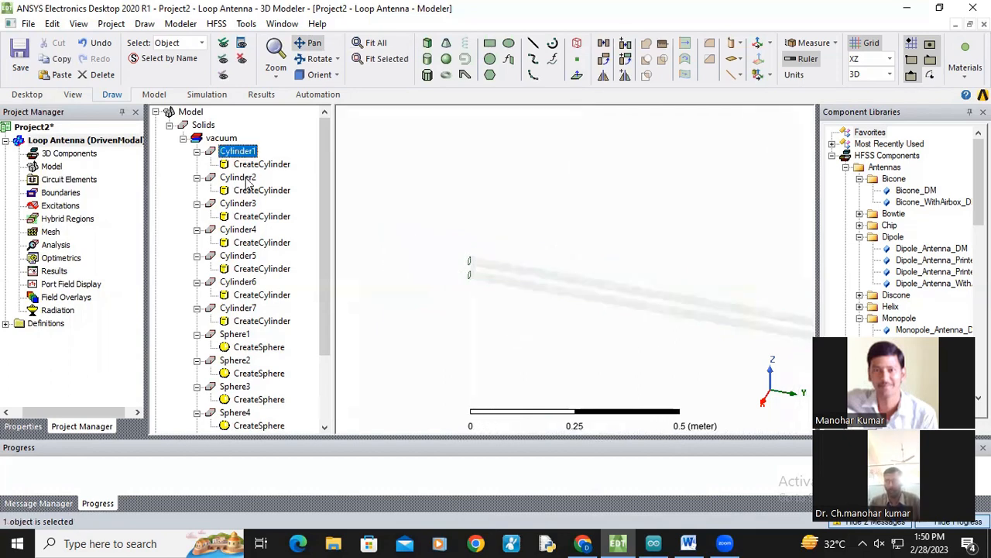
{"action": "left_click", "coordinate": [244, 178], "text": "ctrl"}
{"action": "scroll", "coordinate": [321, 232], "scroll_direction": "down", "scroll_amount": 1}
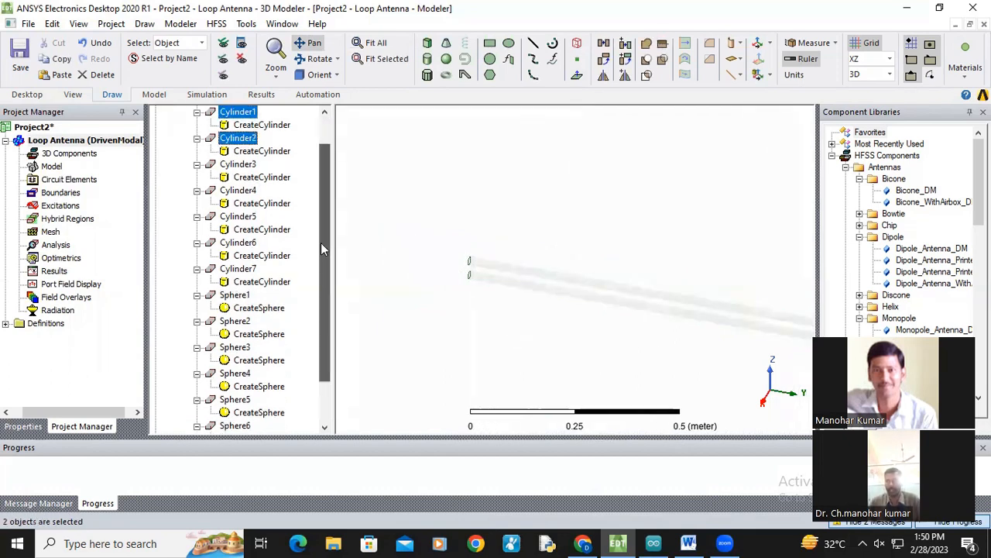
{"action": "left_click", "coordinate": [237, 165], "text": "ctrl"}
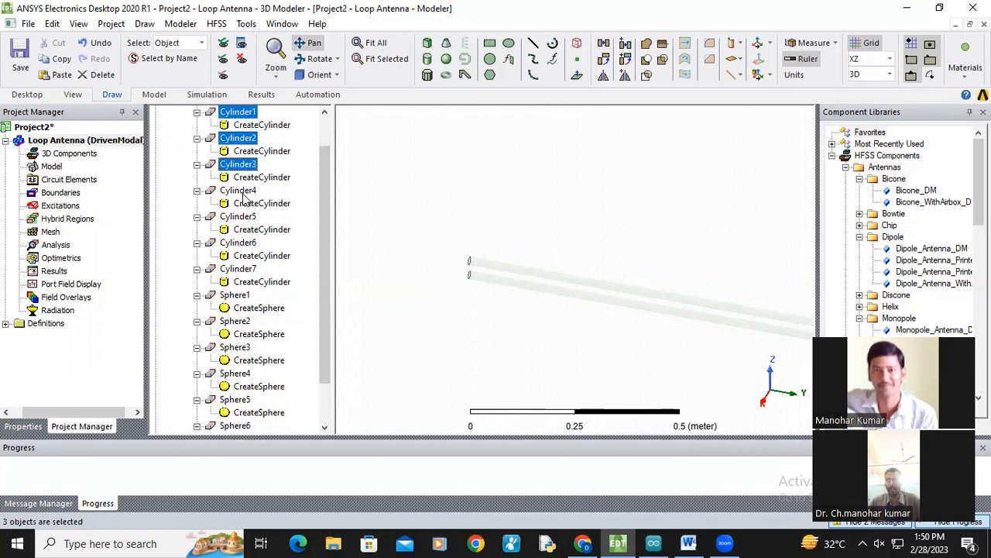
{"action": "left_click", "coordinate": [238, 190], "text": "ctrl"}
{"action": "left_click", "coordinate": [245, 218], "text": "ctrl"}
{"action": "left_click", "coordinate": [246, 244], "text": "ctrl"}
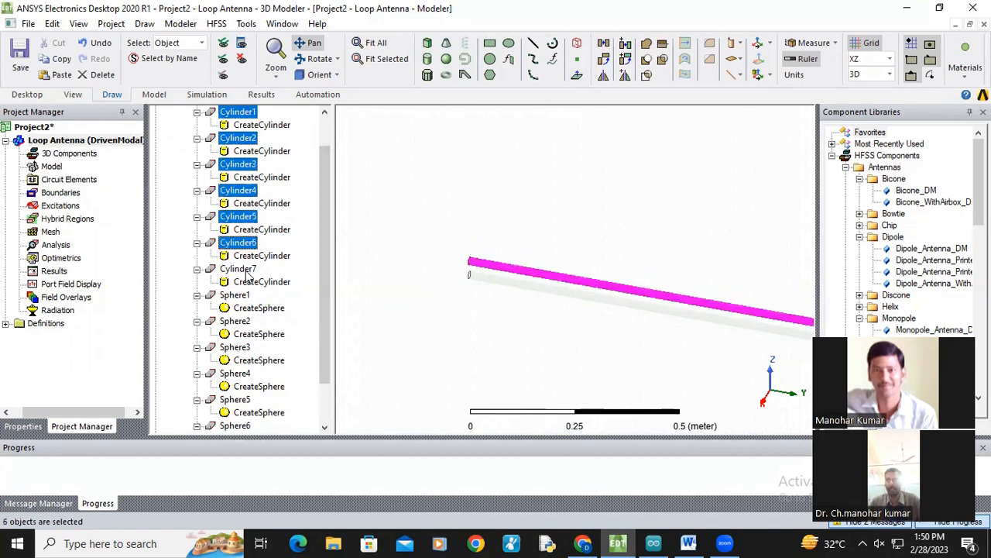
{"action": "left_click", "coordinate": [246, 269], "text": "ctrl"}
{"action": "left_click", "coordinate": [242, 296], "text": "ctrl"}
{"action": "left_click", "coordinate": [237, 322], "text": "ctrl"}
{"action": "left_click", "coordinate": [236, 347], "text": "ctrl"}
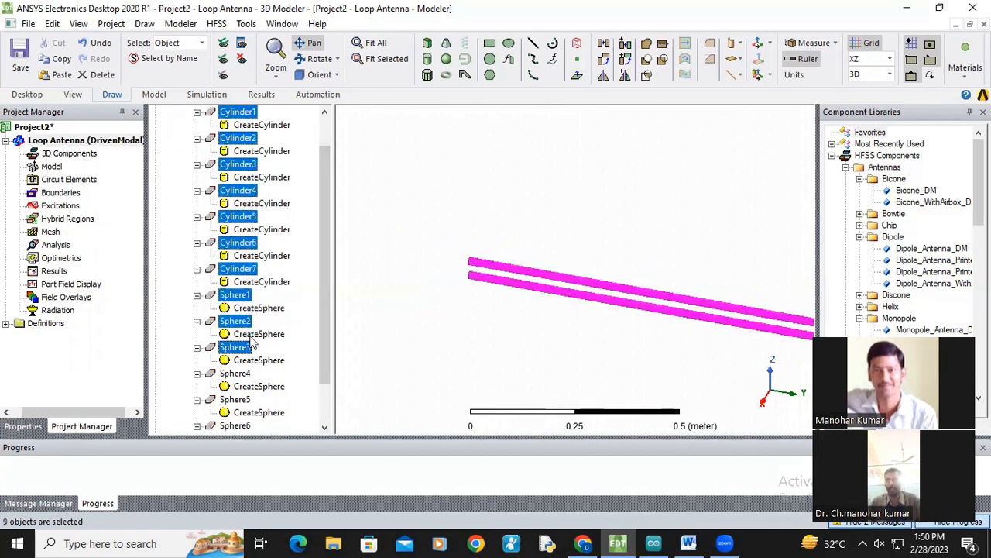
{"action": "scroll", "coordinate": [327, 317], "scroll_direction": "down", "scroll_amount": 2}
{"action": "left_click", "coordinate": [235, 321], "text": "ctrl"}
{"action": "left_click", "coordinate": [237, 348], "text": "ctrl"}
{"action": "left_click", "coordinate": [240, 375], "text": "ctrl"}
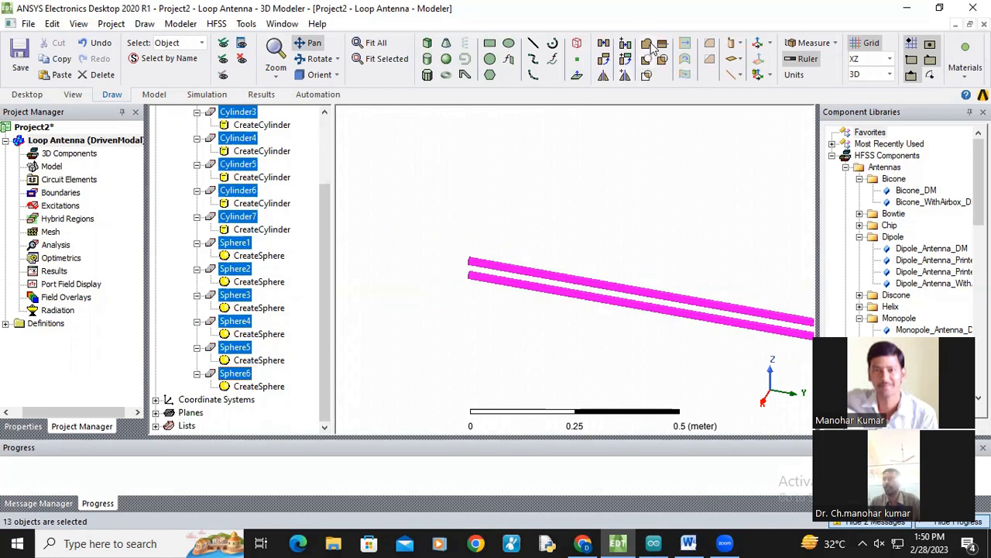
{"action": "right_click", "coordinate": [234, 137]}
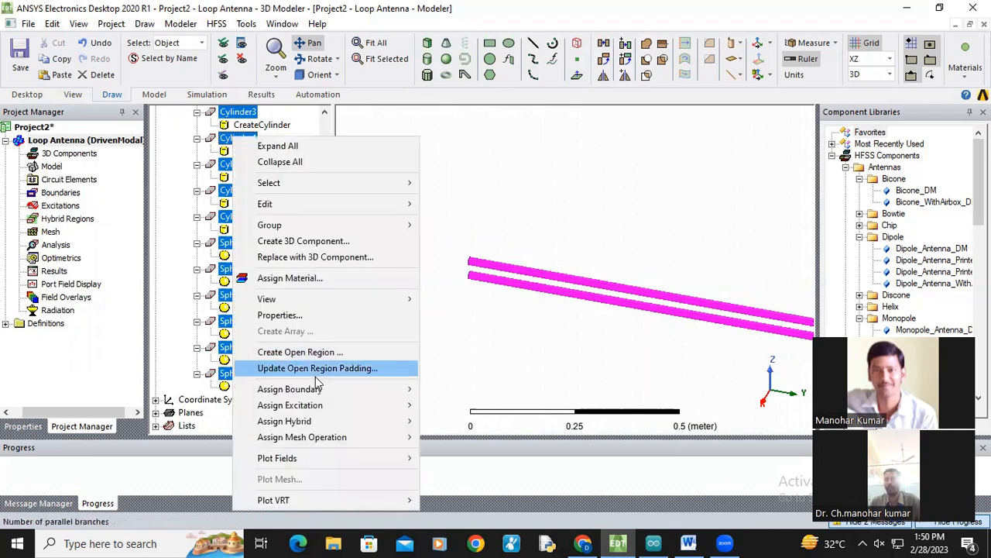
{"action": "mouse_move", "coordinate": [334, 406]}
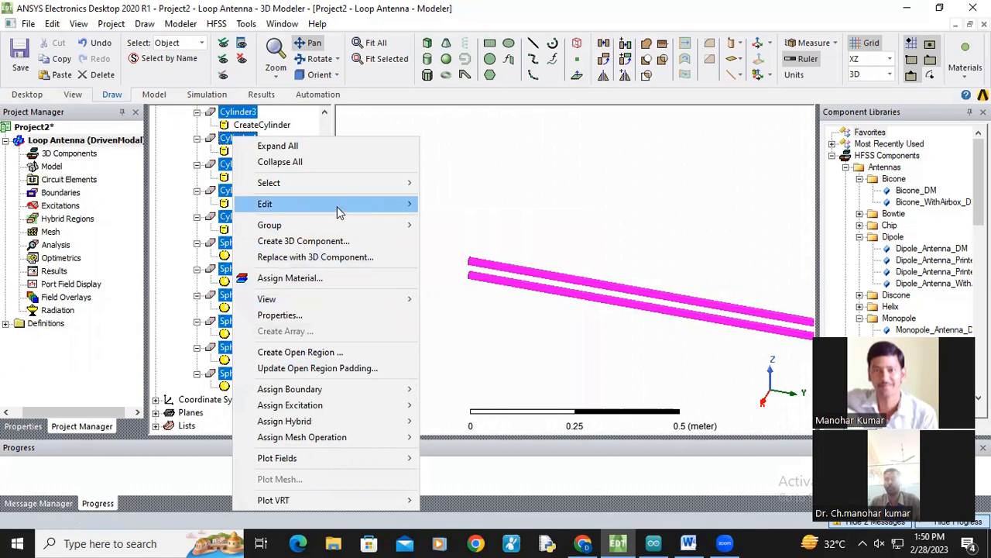
{"action": "mouse_move", "coordinate": [339, 211]}
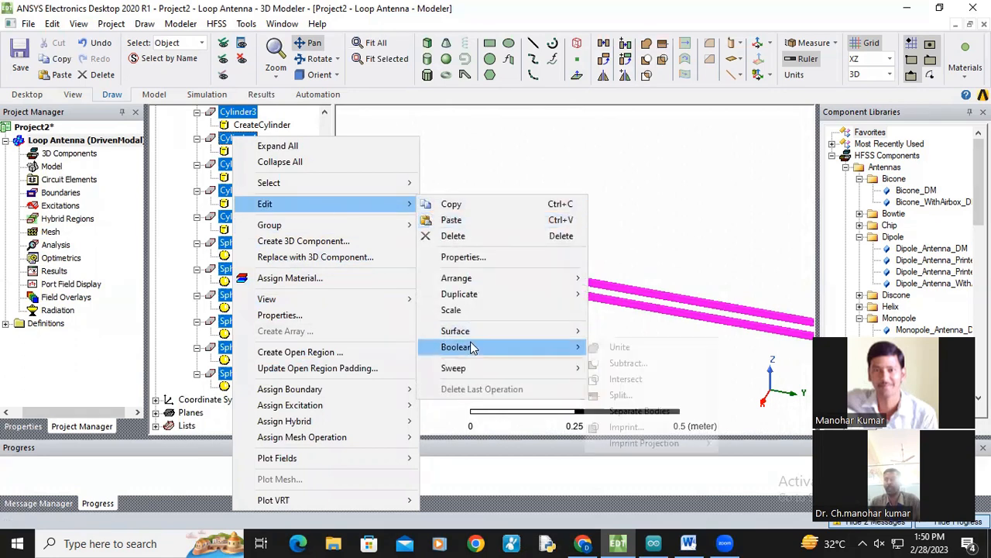
{"action": "mouse_move", "coordinate": [386, 211]}
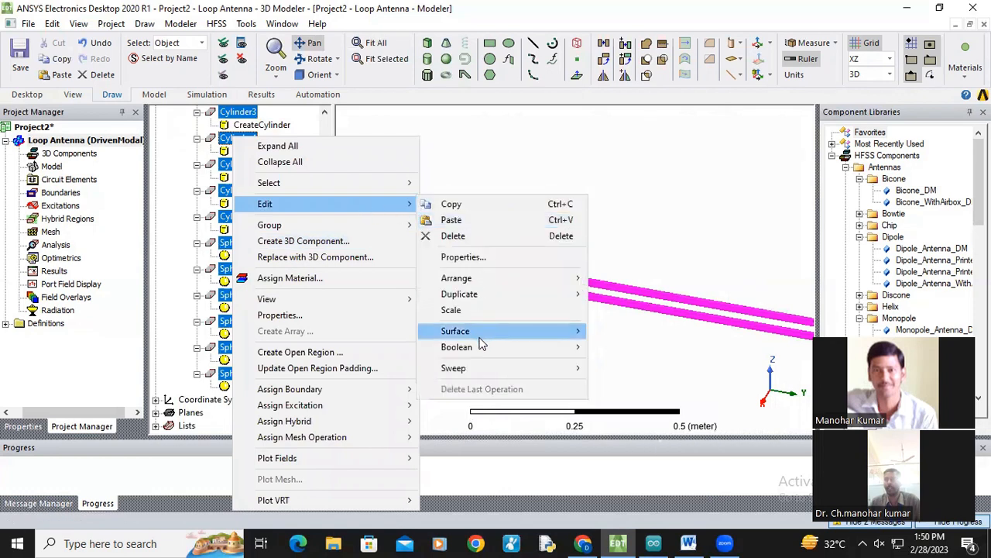
{"action": "mouse_move", "coordinate": [480, 349]}
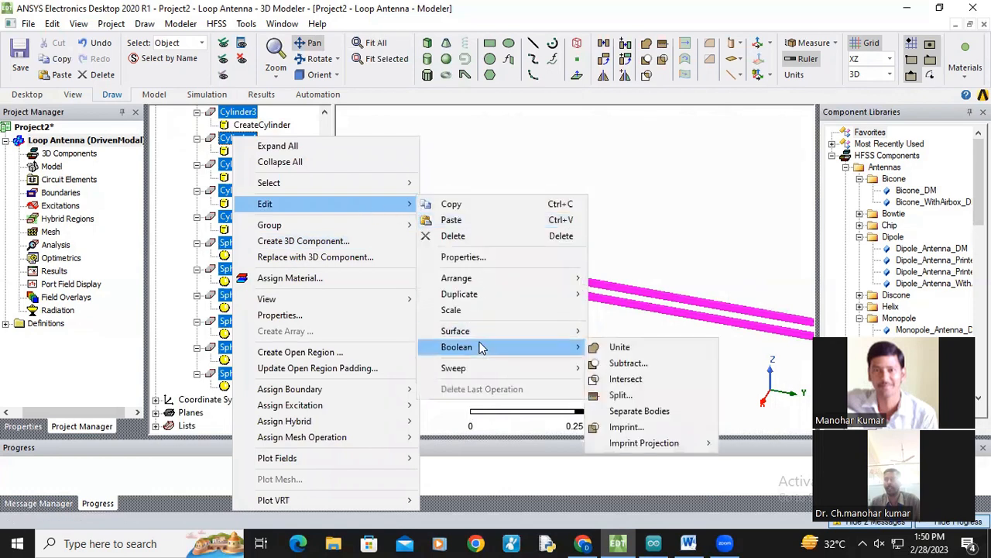
{"action": "left_click", "coordinate": [637, 349]}
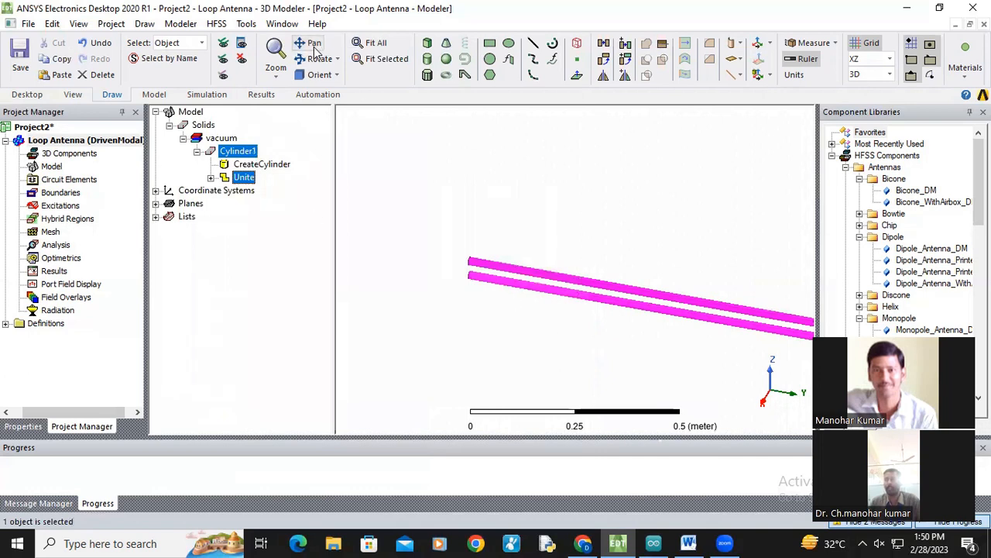
Step: Zoom and pan around the united structure to inspect the feed junction and loop
{"action": "left_click", "coordinate": [485, 252]}
{"action": "left_click", "coordinate": [312, 42]}
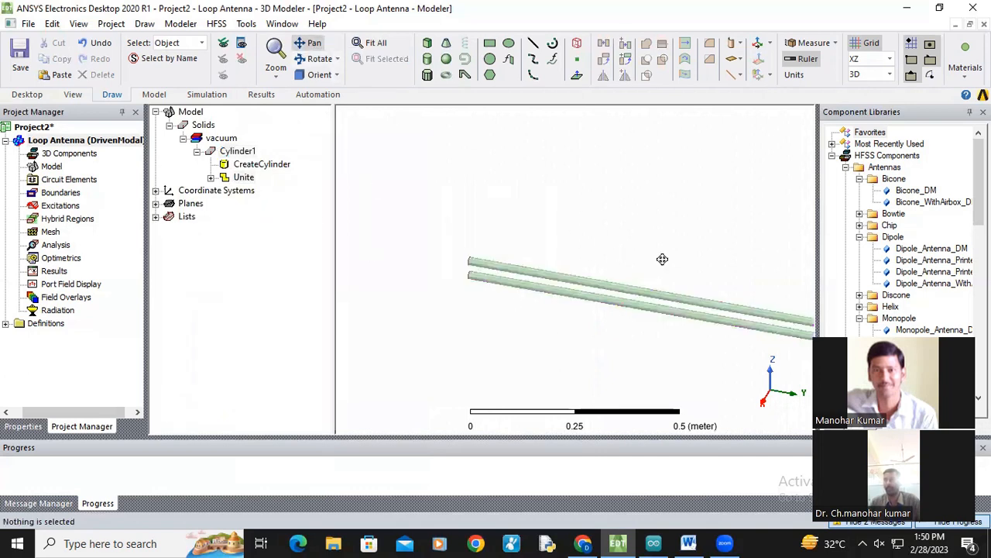
{"action": "left_click_drag", "start_coordinate": [662, 260], "coordinate": [375, 267]}
{"action": "scroll", "coordinate": [586, 325], "scroll_direction": "down", "scroll_amount": 5}
{"action": "left_click_drag", "start_coordinate": [655, 326], "coordinate": [441, 275]}
{"action": "scroll", "coordinate": [542, 258], "scroll_direction": "up", "scroll_amount": 5}
{"action": "scroll", "coordinate": [440, 308], "scroll_direction": "up", "scroll_amount": 1}
{"action": "scroll", "coordinate": [418, 356], "scroll_direction": "up", "scroll_amount": 1}
{"action": "left_click_drag", "start_coordinate": [342, 353], "coordinate": [470, 358]}
{"action": "scroll", "coordinate": [469, 360], "scroll_direction": "up", "scroll_amount": 1}
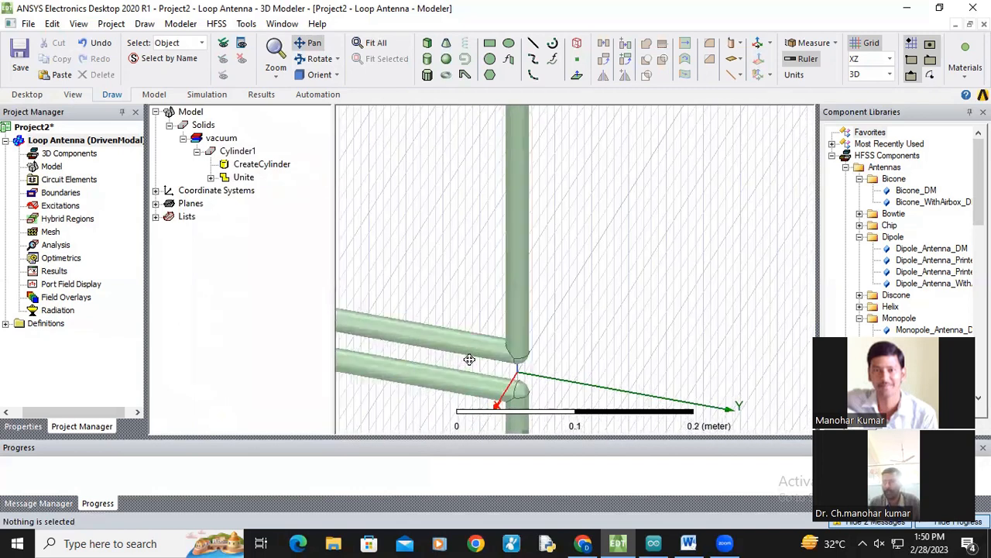
{"action": "scroll", "coordinate": [469, 359], "scroll_direction": "up", "scroll_amount": 1}
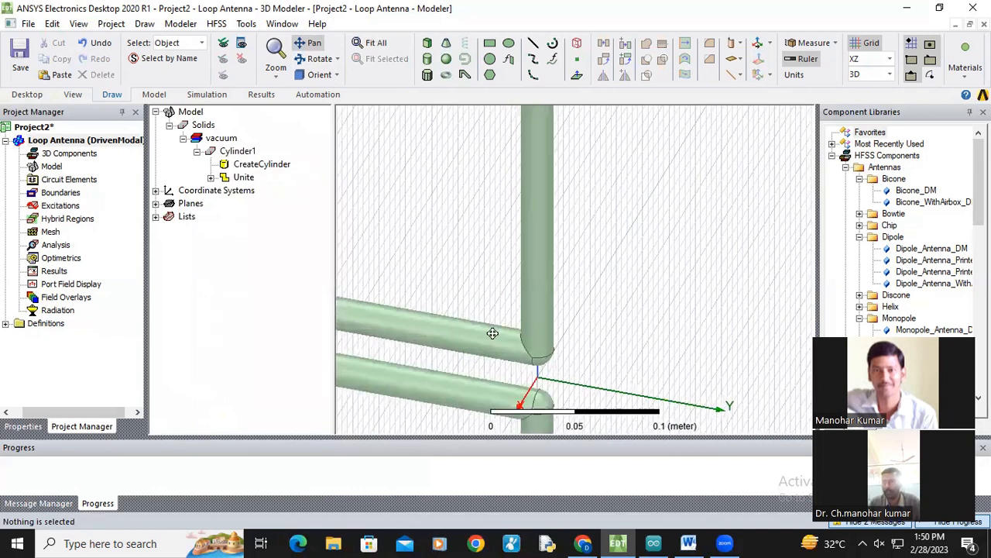
{"action": "left_click", "coordinate": [239, 152]}
{"action": "scroll", "coordinate": [571, 307], "scroll_direction": "down", "scroll_amount": 1}
{"action": "scroll", "coordinate": [653, 319], "scroll_direction": "down", "scroll_amount": 2}
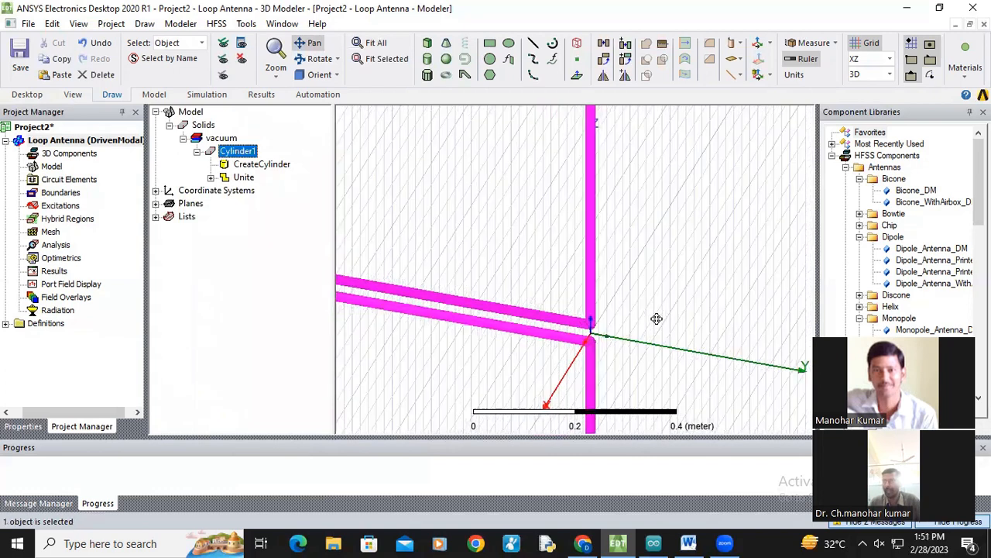
{"action": "scroll", "coordinate": [656, 314], "scroll_direction": "down", "scroll_amount": 2}
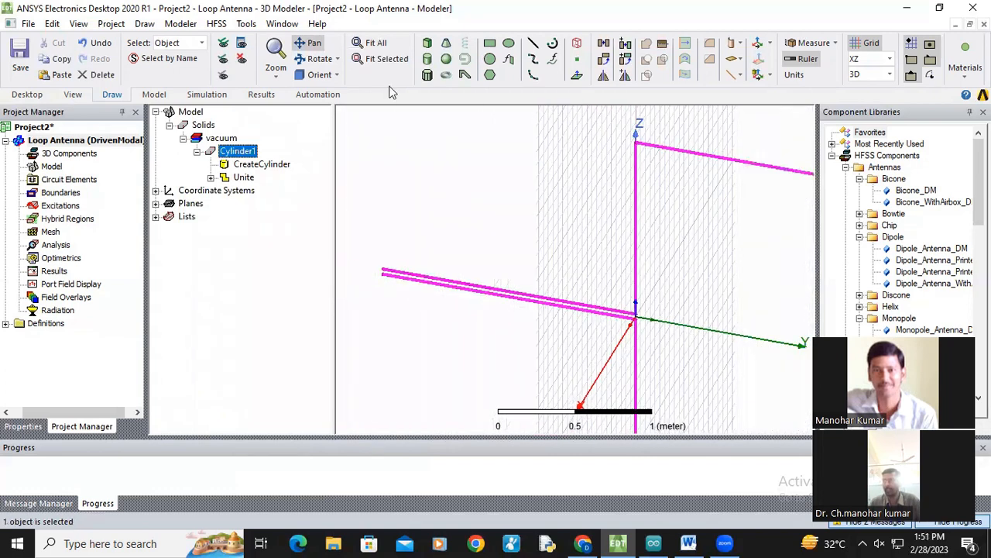
{"action": "left_click", "coordinate": [310, 44]}
{"action": "left_click_drag", "start_coordinate": [630, 230], "coordinate": [526, 196]}
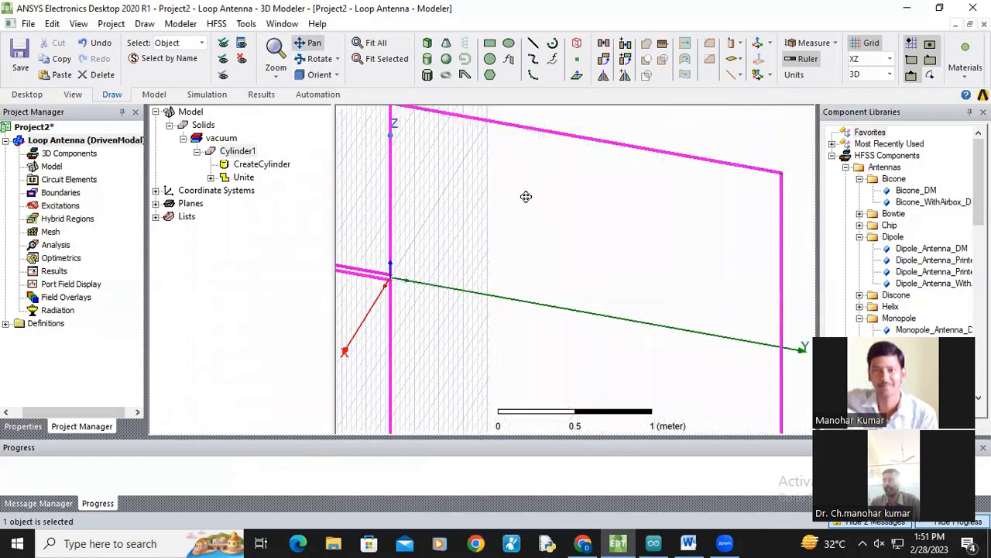
Step: Assign the pec material to the united Cylinder1 object
{"action": "double_click", "coordinate": [240, 152]}
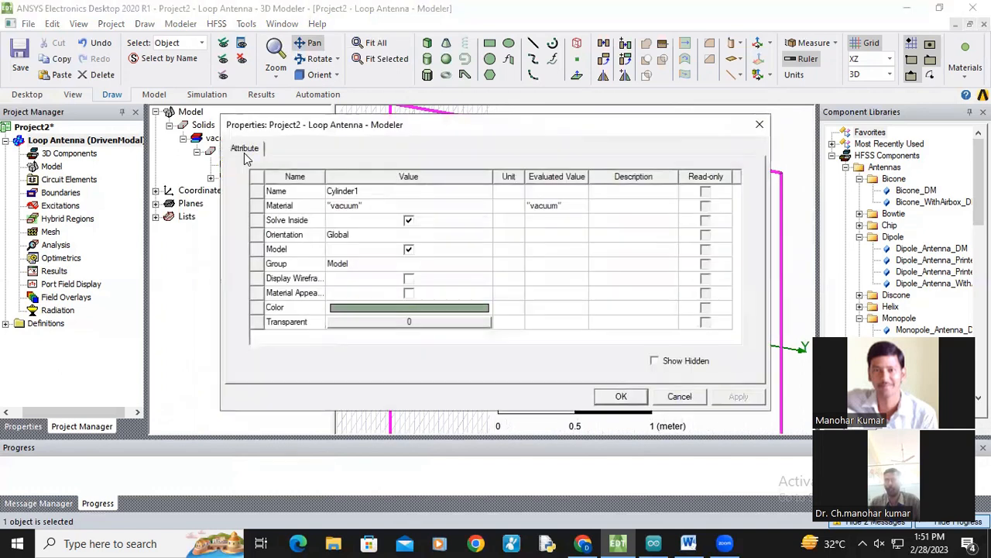
{"action": "left_click", "coordinate": [349, 213]}
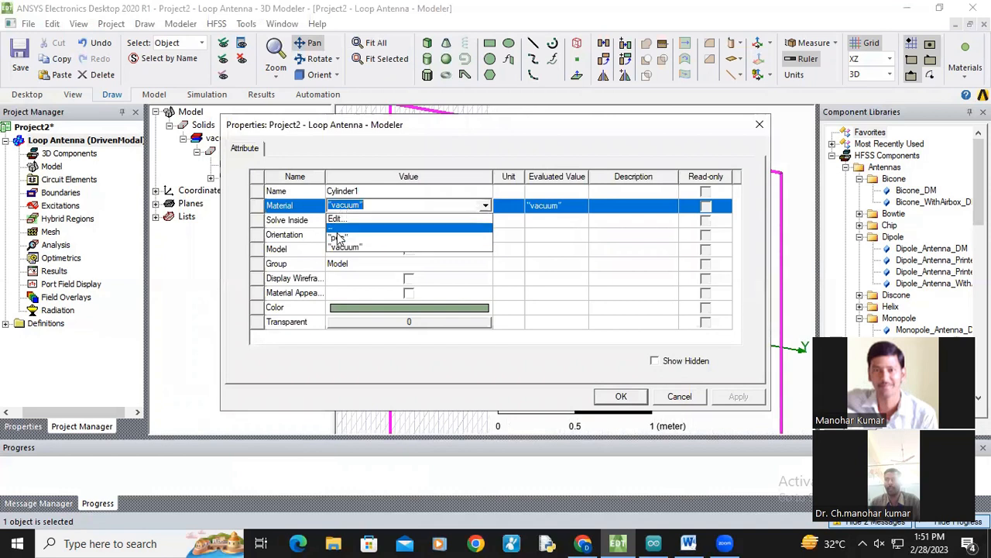
{"action": "left_click", "coordinate": [338, 220]}
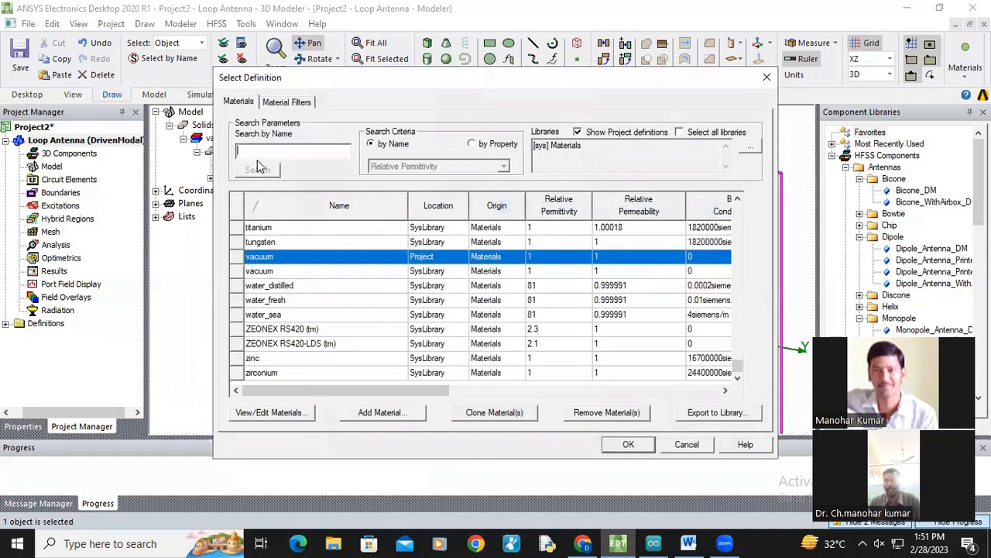
{"action": "type", "text": "pec"}
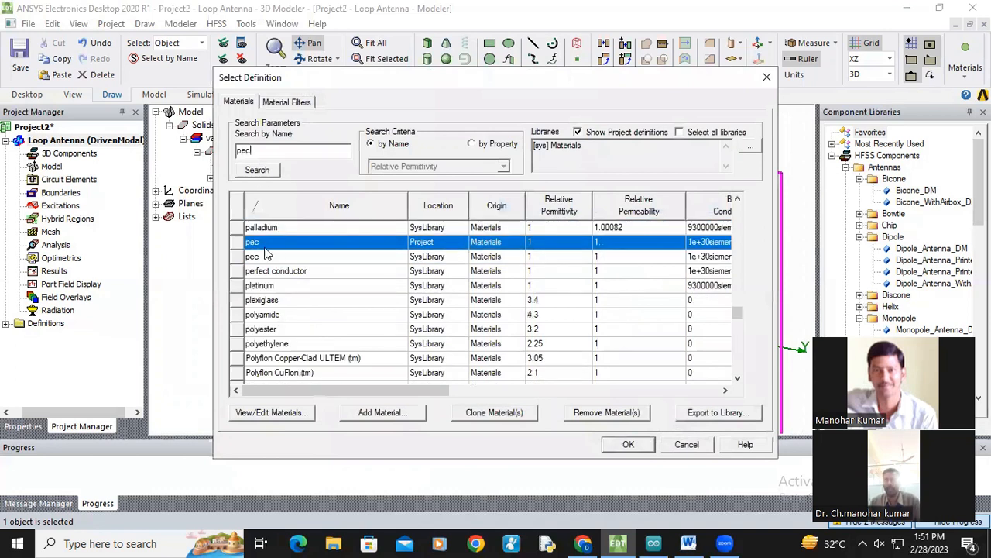
{"action": "left_click", "coordinate": [631, 443]}
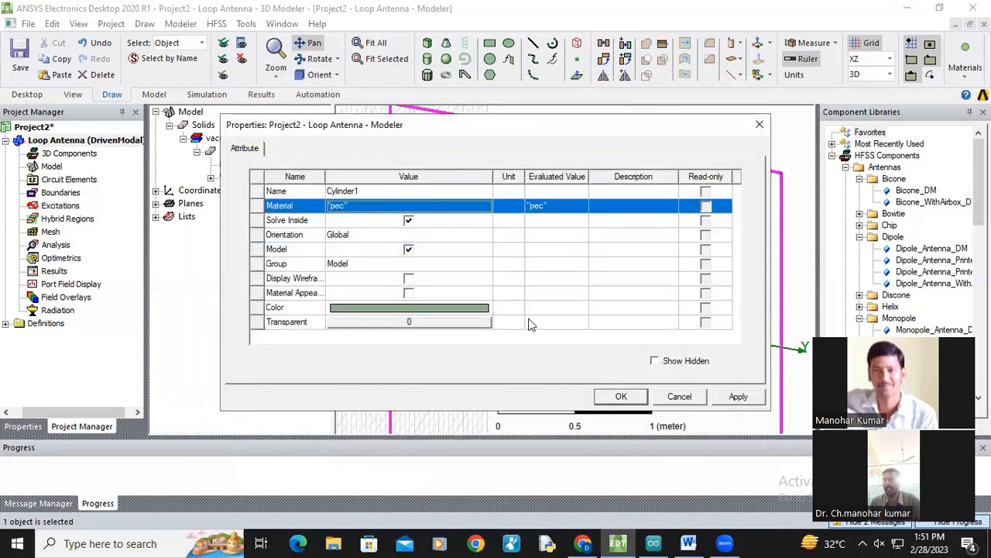
{"action": "left_click", "coordinate": [622, 396]}
Step: Examine the Unite history of the united object and the creation parameters of Cylinder2 in the model tree
{"action": "left_click", "coordinate": [287, 243]}
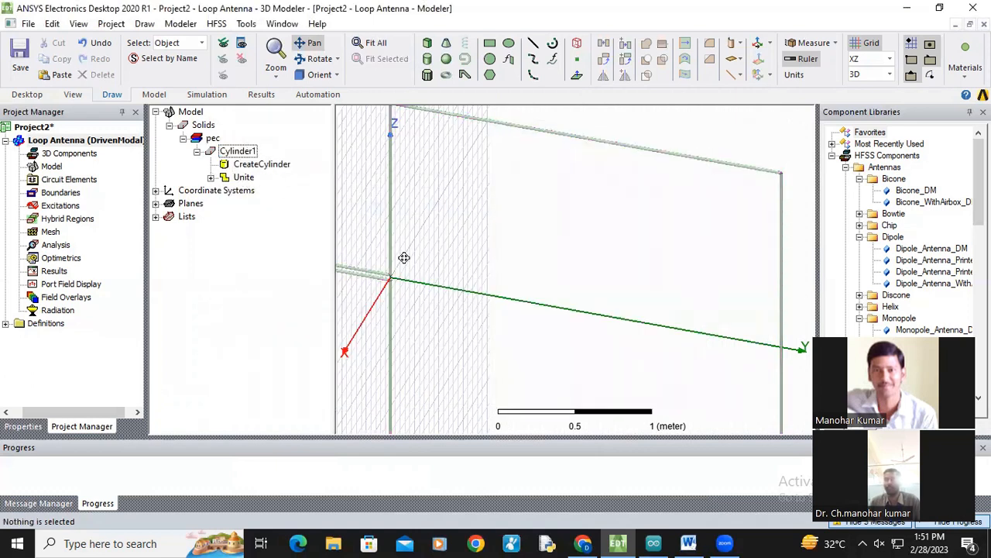
{"action": "left_click", "coordinate": [211, 140]}
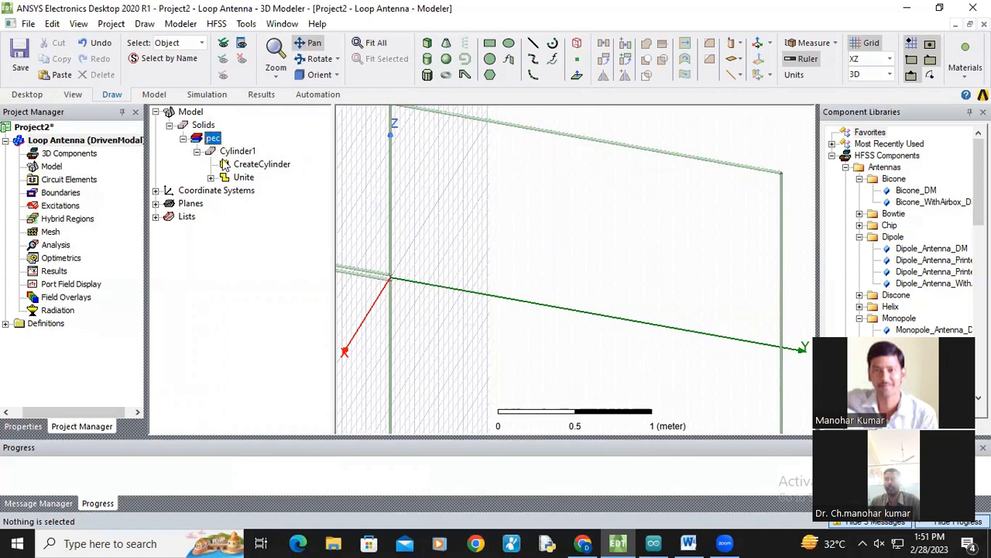
{"action": "left_click", "coordinate": [210, 177]}
{"action": "left_click", "coordinate": [224, 191]}
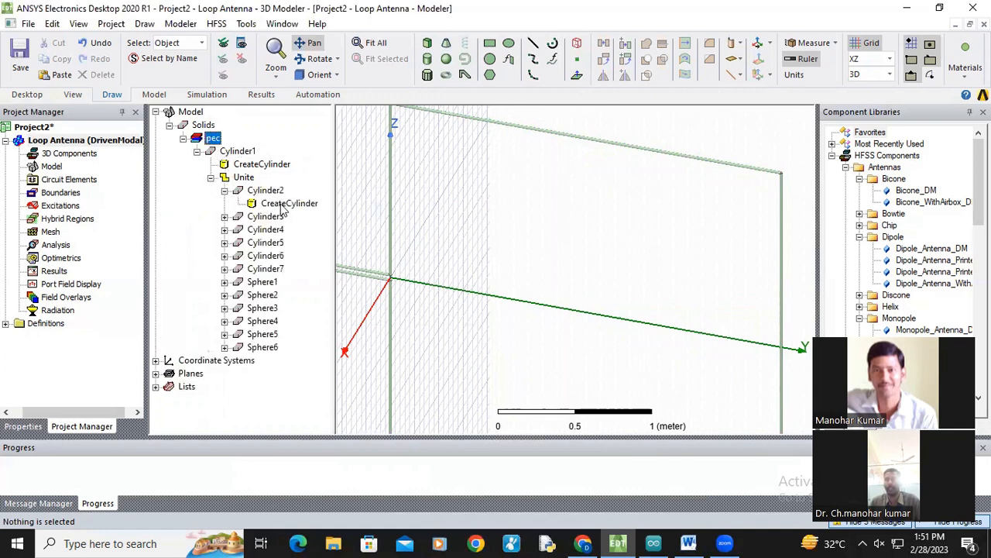
{"action": "double_click", "coordinate": [290, 205]}
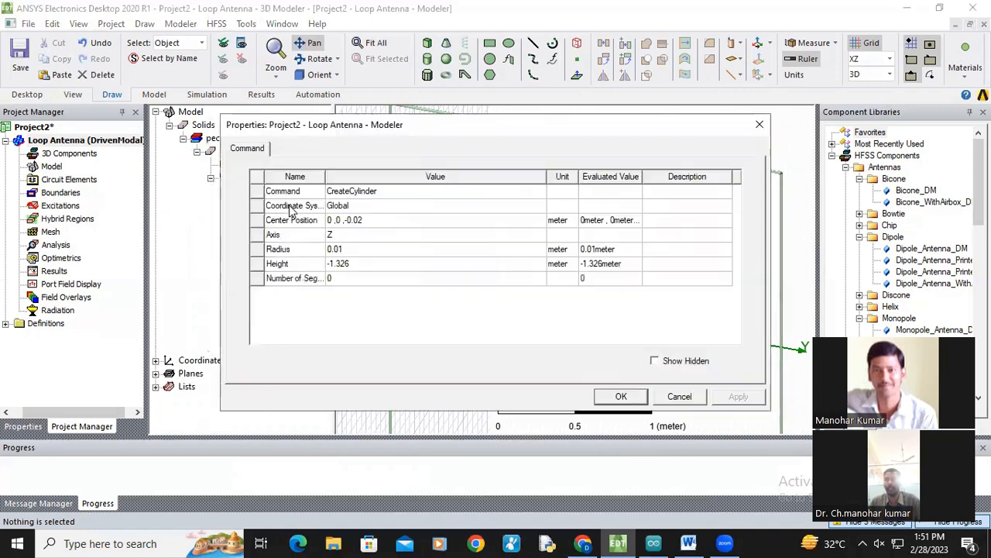
{"action": "left_click", "coordinate": [757, 125]}
{"action": "double_click", "coordinate": [263, 191]}
{"action": "double_click", "coordinate": [261, 192]}
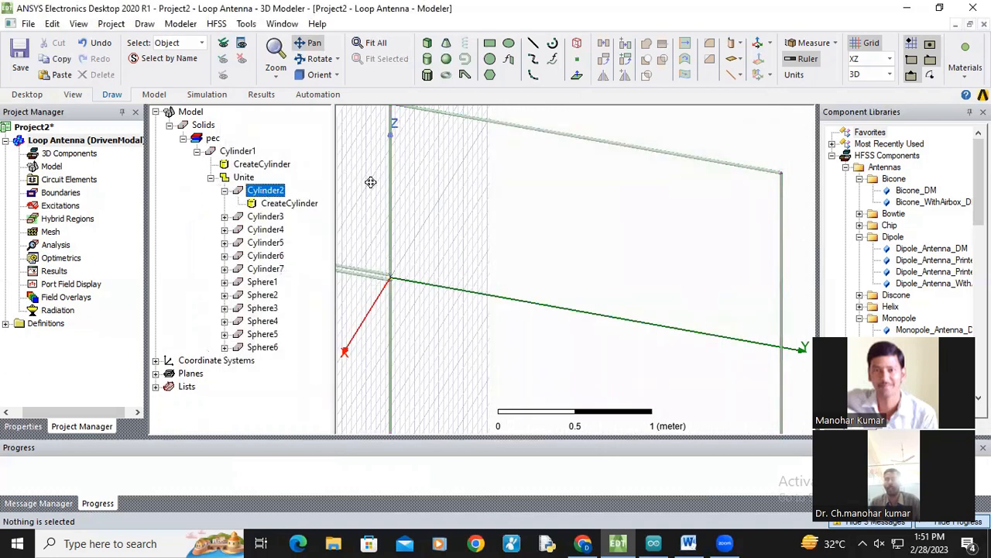
{"action": "left_click", "coordinate": [197, 151]}
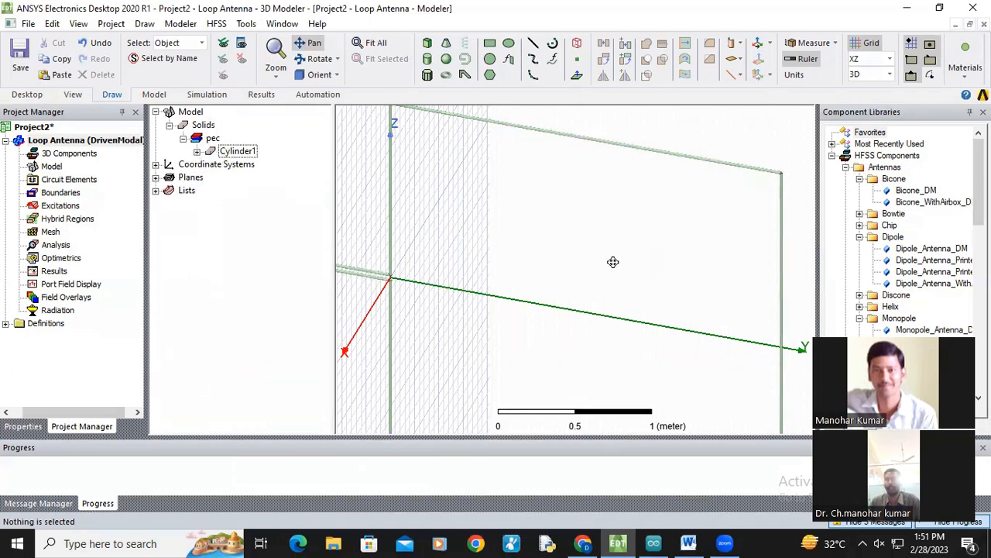
Step: Review the attribute properties of the united Cylinder1 object
{"action": "scroll", "coordinate": [608, 264], "scroll_direction": "down", "scroll_amount": 2}
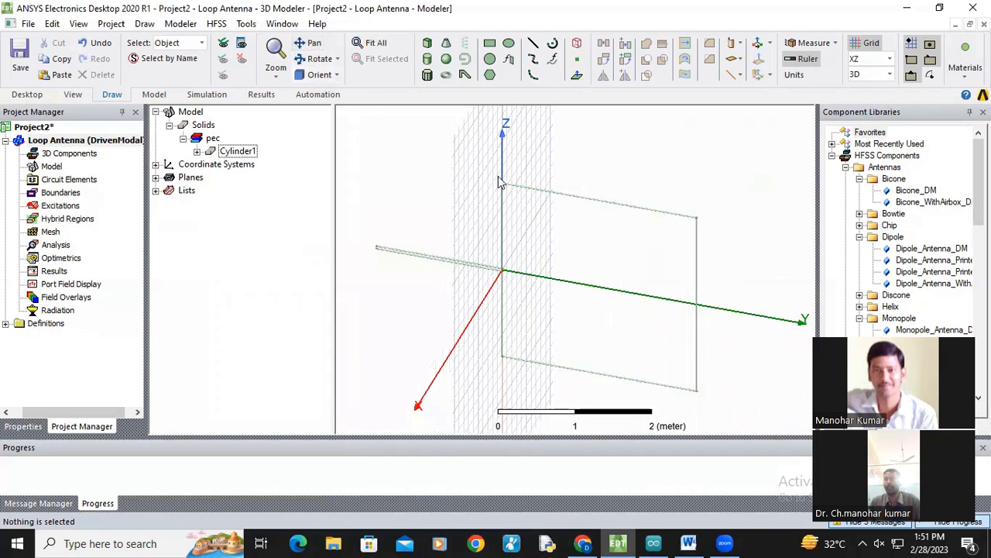
{"action": "left_click", "coordinate": [197, 151]}
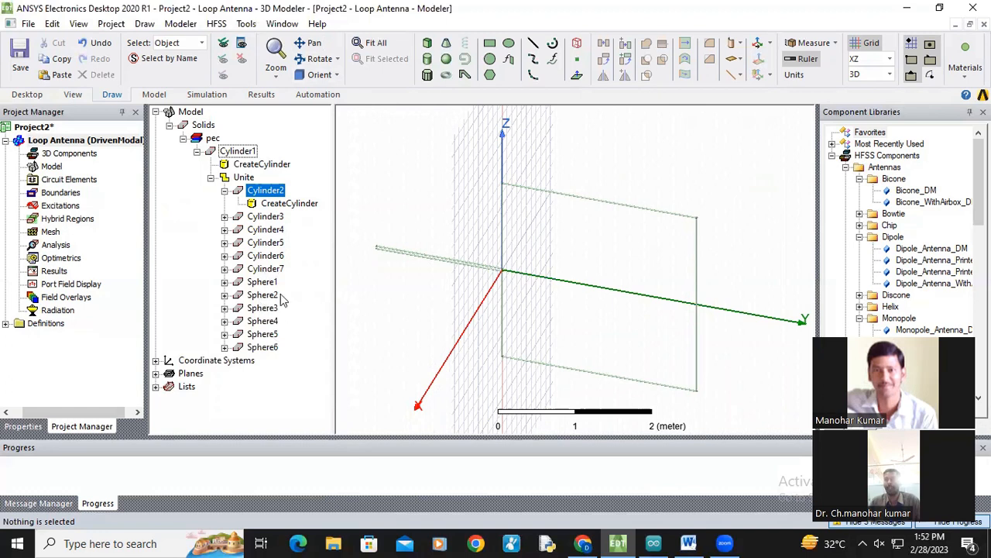
{"action": "left_click", "coordinate": [198, 152]}
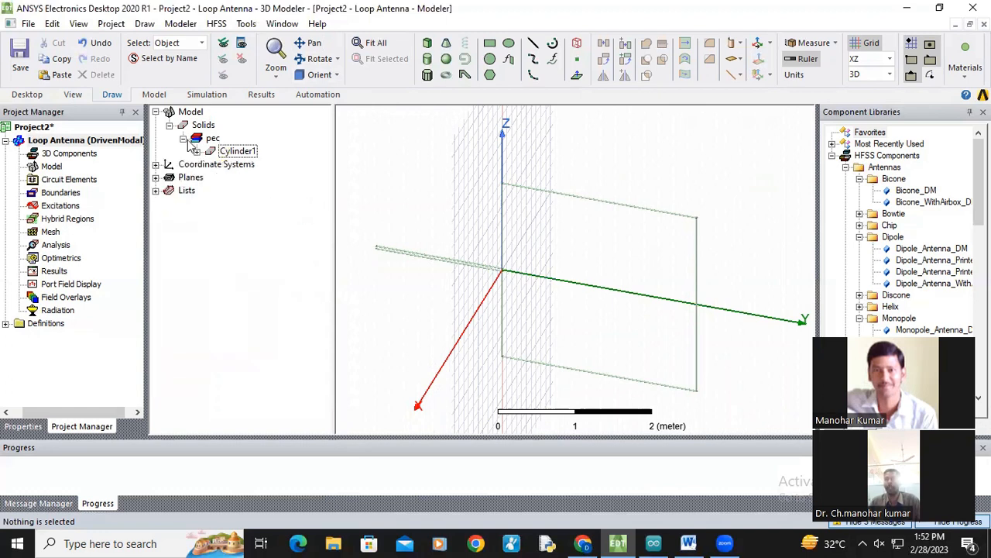
{"action": "double_click", "coordinate": [238, 152]}
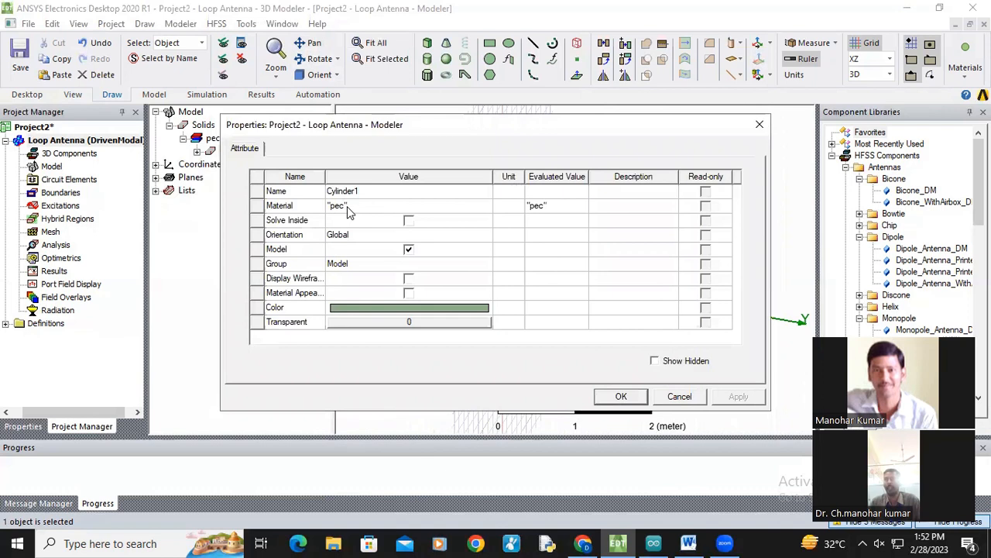
{"action": "left_click", "coordinate": [621, 397]}
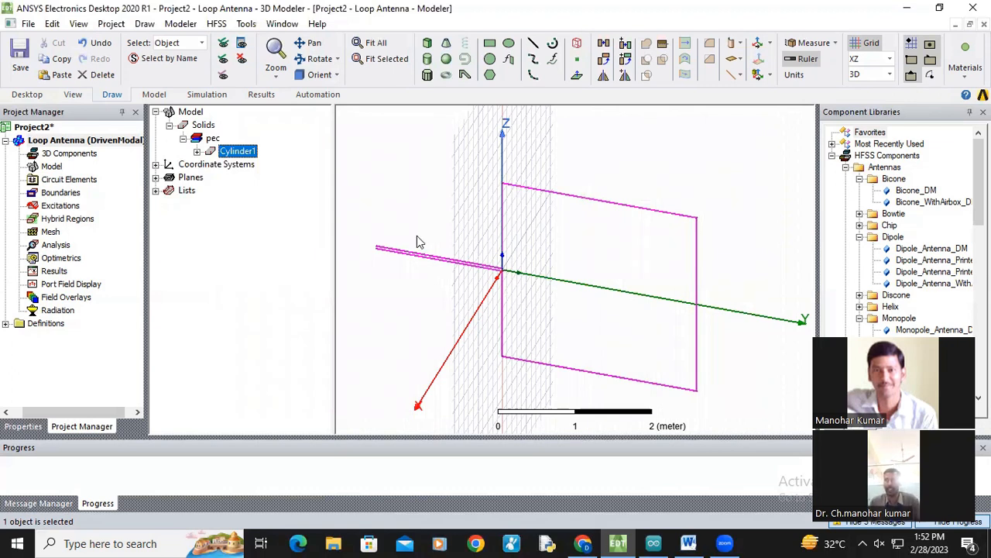
Step: Switch the drawing plane to YZ and draw a rectangle about 0.02 m square near the feed-line ends
{"action": "scroll", "coordinate": [416, 243], "scroll_direction": "up", "scroll_amount": 5}
{"action": "left_click", "coordinate": [310, 43]}
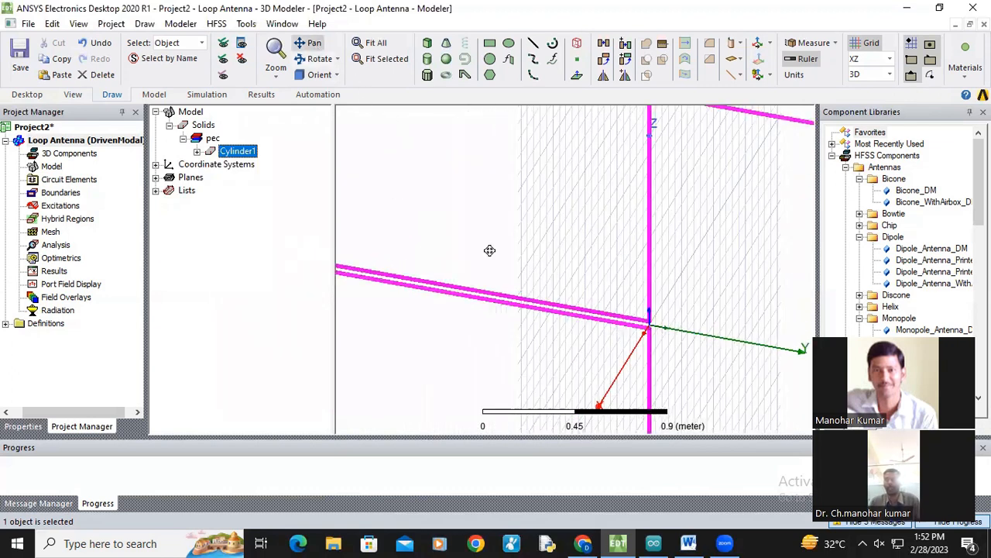
{"action": "left_click_drag", "start_coordinate": [490, 250], "coordinate": [551, 294]}
{"action": "scroll", "coordinate": [483, 281], "scroll_direction": "up", "scroll_amount": 4}
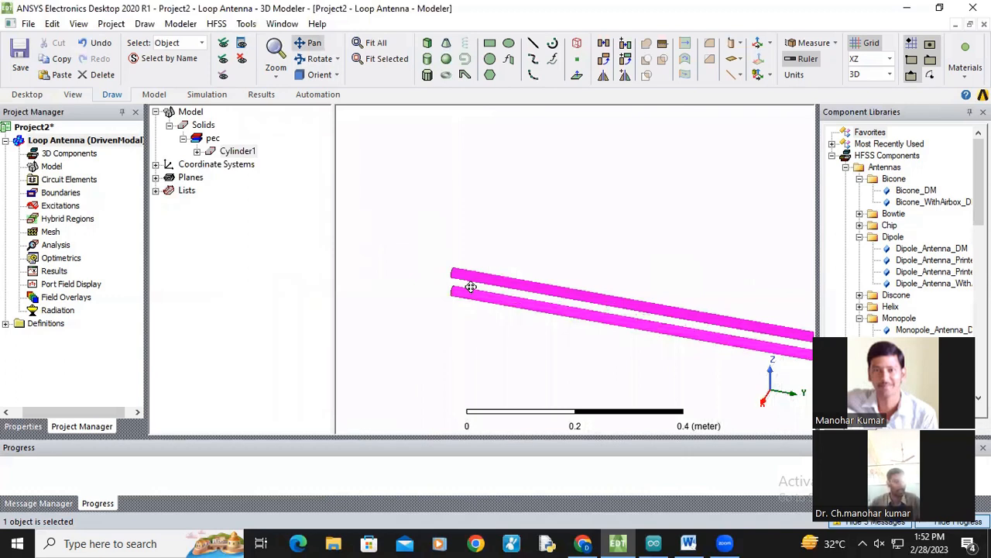
{"action": "left_click", "coordinate": [888, 59]}
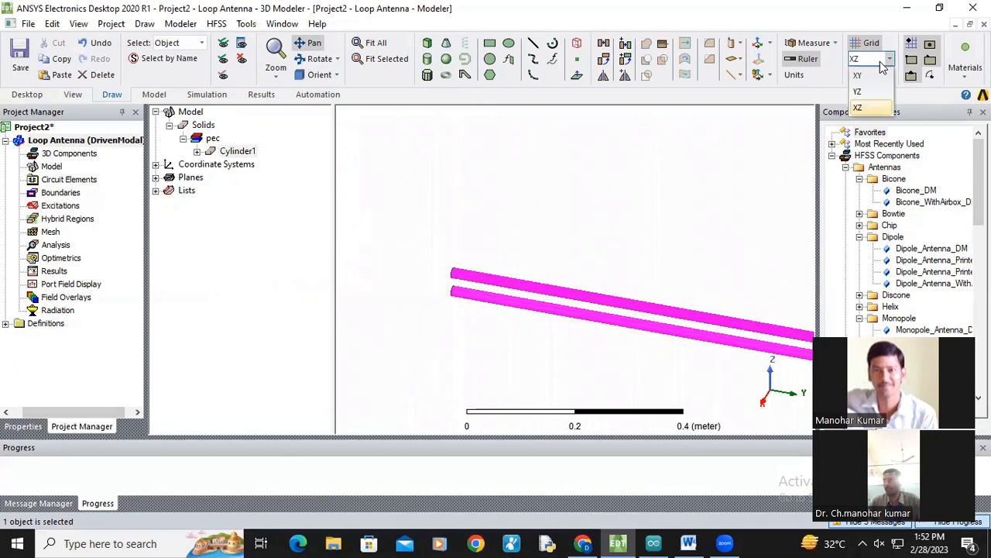
{"action": "left_click", "coordinate": [869, 98]}
{"action": "scroll", "coordinate": [460, 287], "scroll_direction": "up", "scroll_amount": 2}
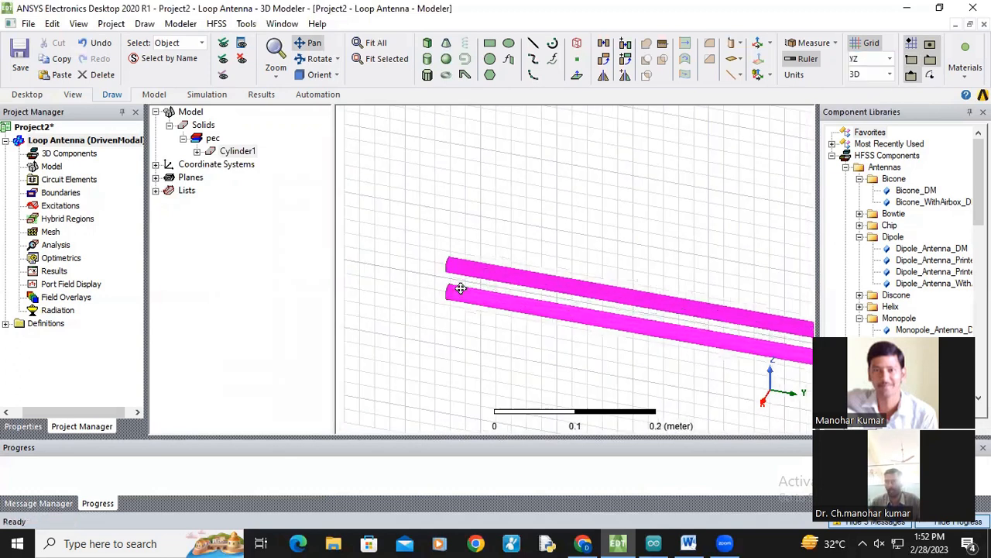
{"action": "scroll", "coordinate": [460, 287], "scroll_direction": "up", "scroll_amount": 3}
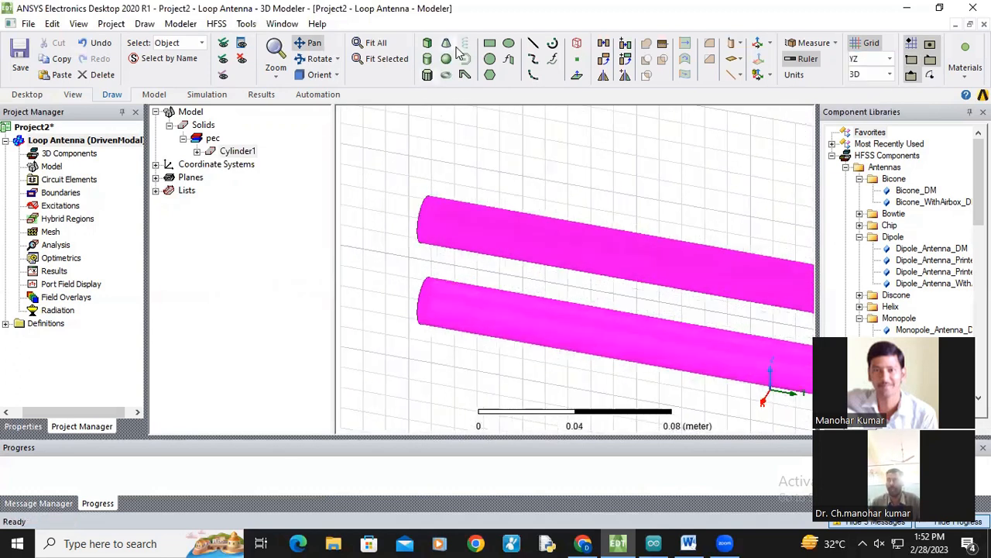
{"action": "left_click", "coordinate": [489, 43]}
{"action": "left_click", "coordinate": [432, 160]}
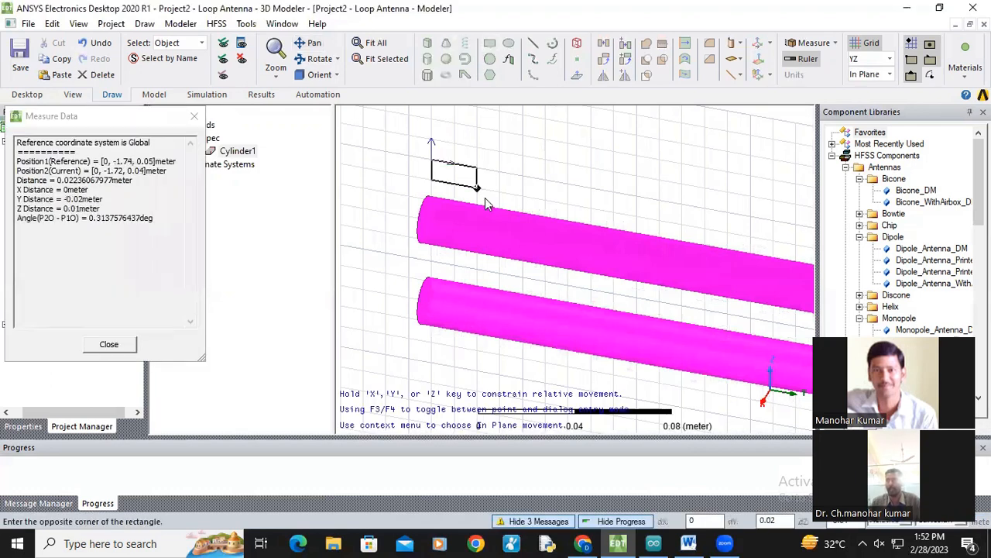
{"action": "left_click", "coordinate": [477, 208]}
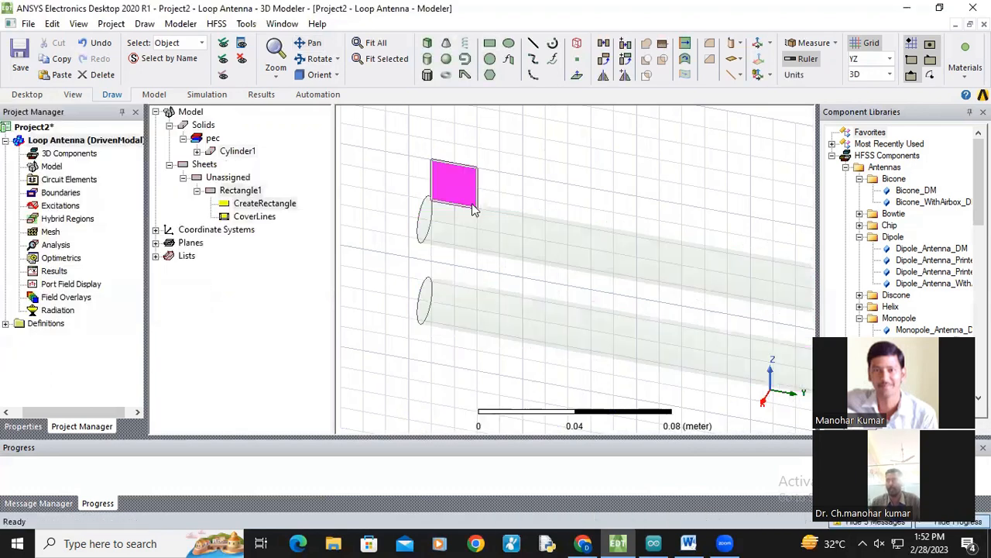
Step: Edit the rectangle's position, entering 0 and -1.743 for its X and Y coordinates
{"action": "double_click", "coordinate": [271, 205]}
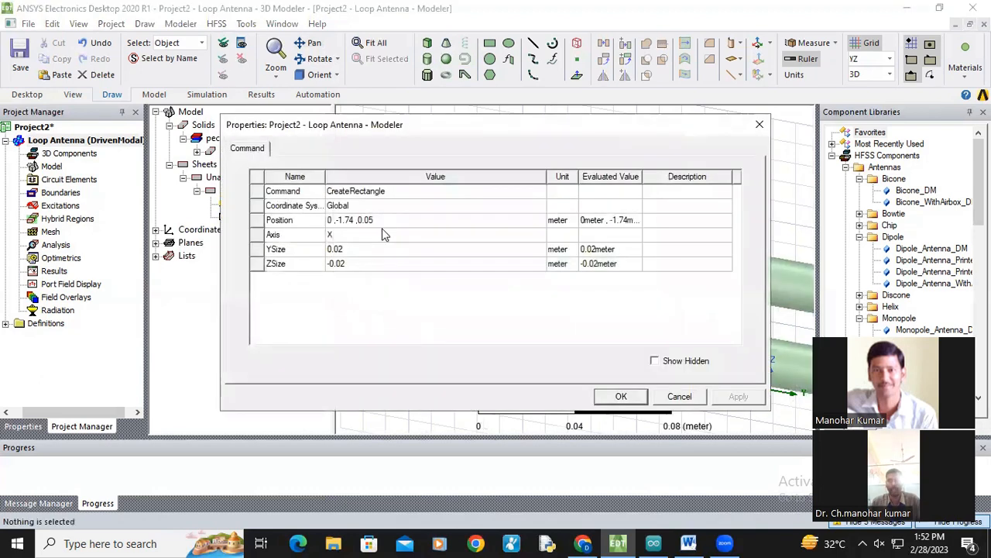
{"action": "left_click", "coordinate": [385, 221]}
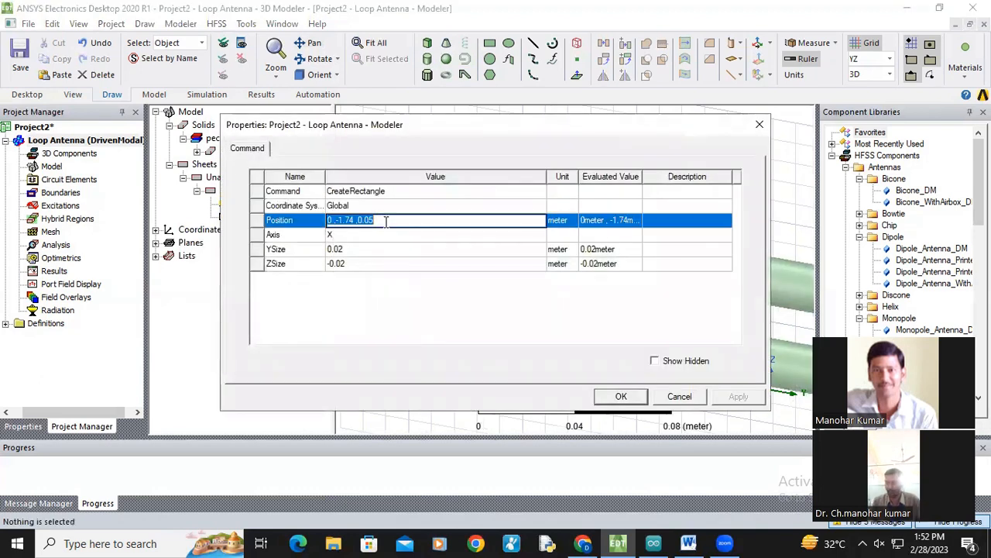
{"action": "type", "text": "0,-1.74"}
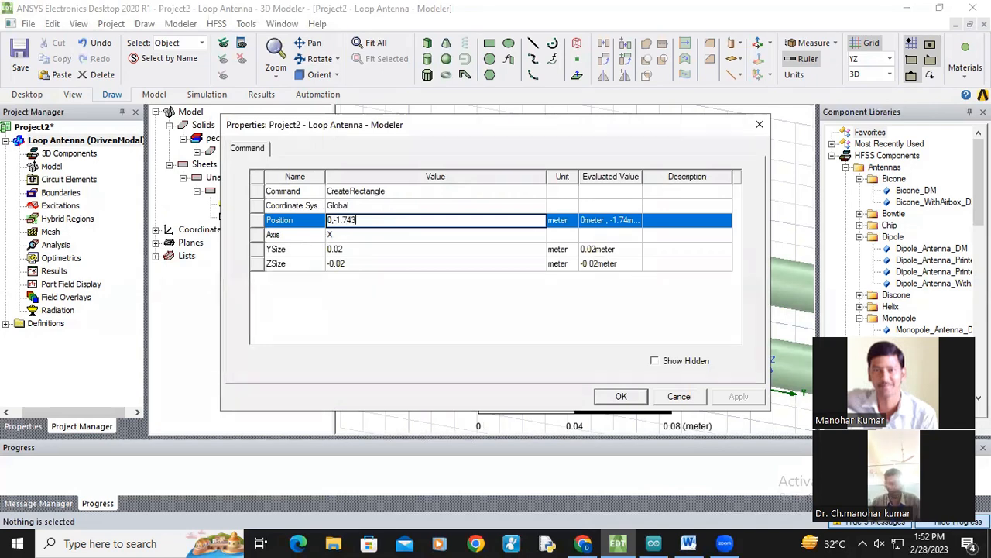